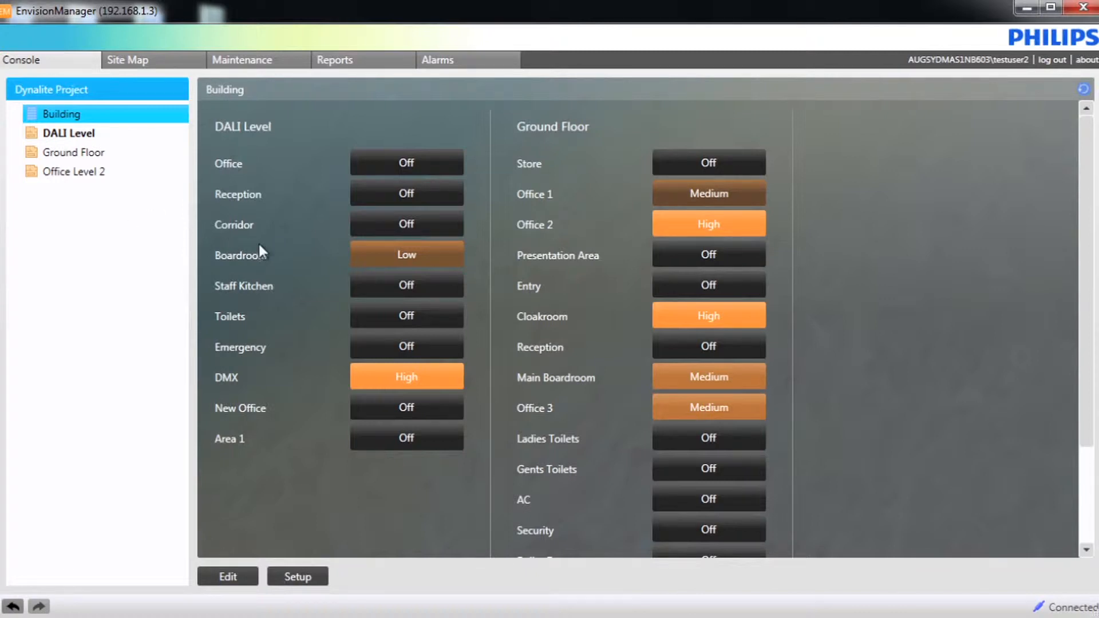
Step: Set the Staff Kitchen on the DALI Level to the High preset and open the DALI Level page
{"action": "left_click", "coordinate": [400, 344]}
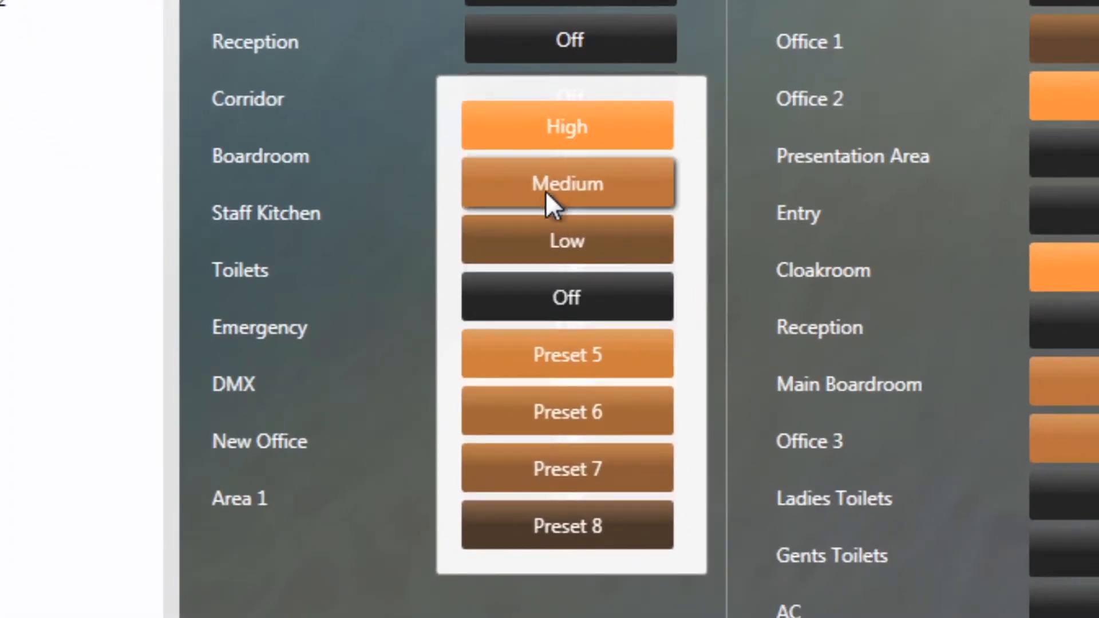
{"action": "left_click", "coordinate": [404, 175]}
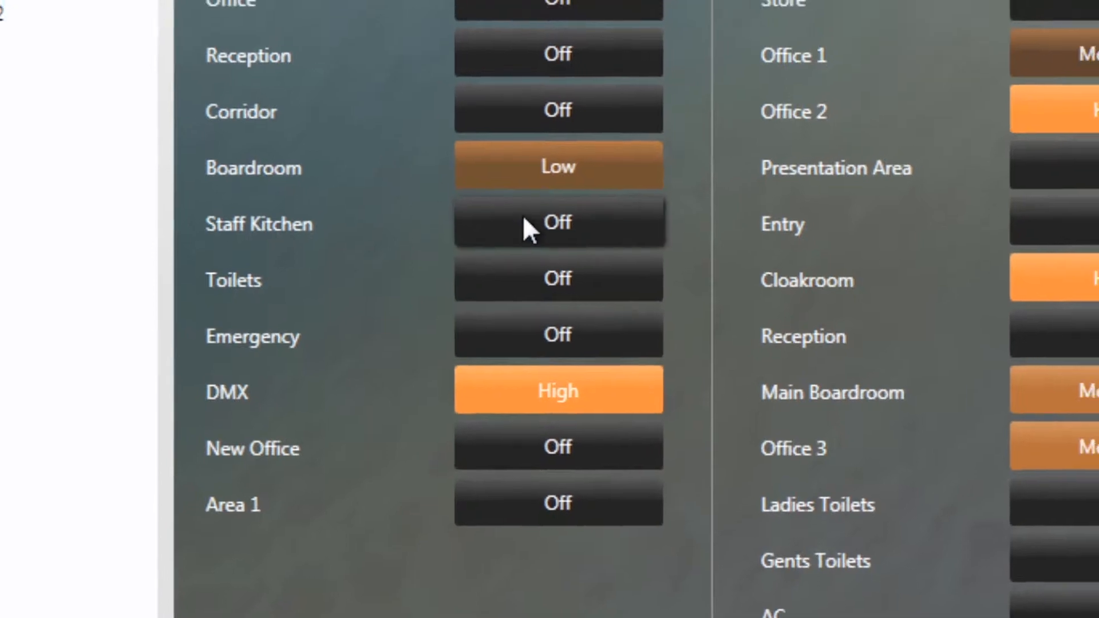
{"action": "left_click", "coordinate": [536, 215]}
{"action": "left_click", "coordinate": [493, 117]}
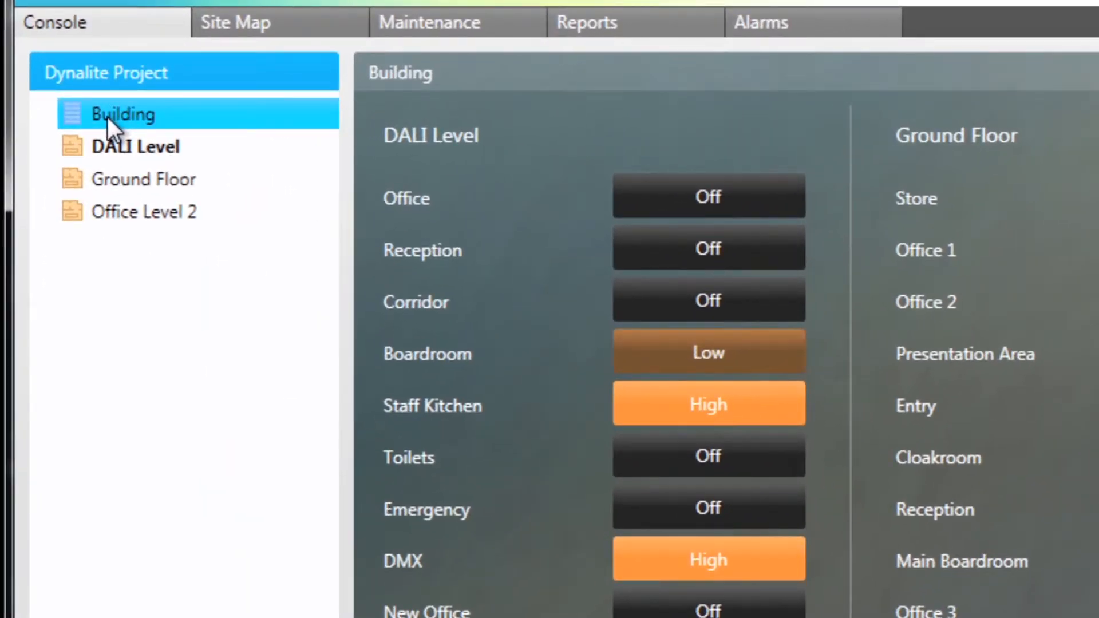
{"action": "left_click", "coordinate": [123, 150]}
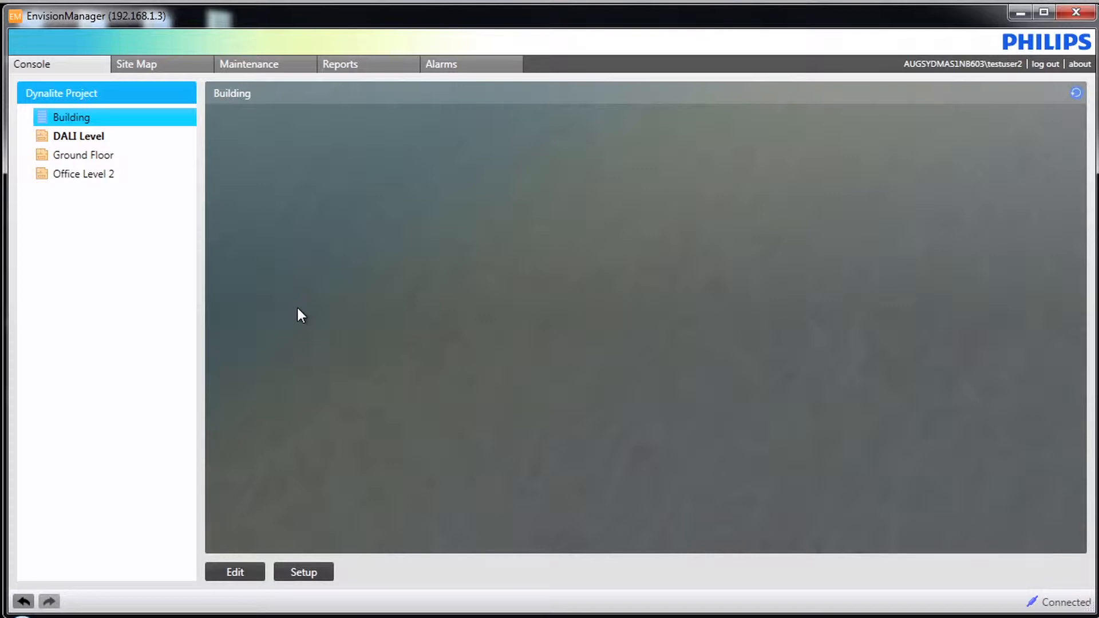
Step: Set up the Building page's buttons to display the DALI Level and Ground Floor plans, without individual areas, macros or all-page items
{"action": "left_click", "coordinate": [294, 573]}
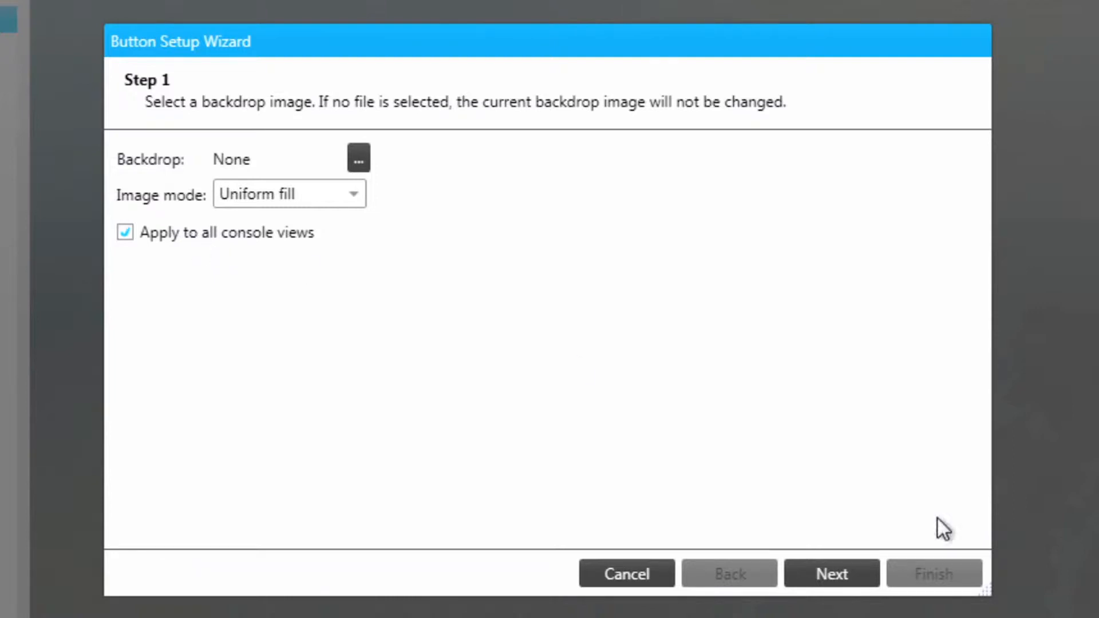
{"action": "left_click", "coordinate": [836, 573]}
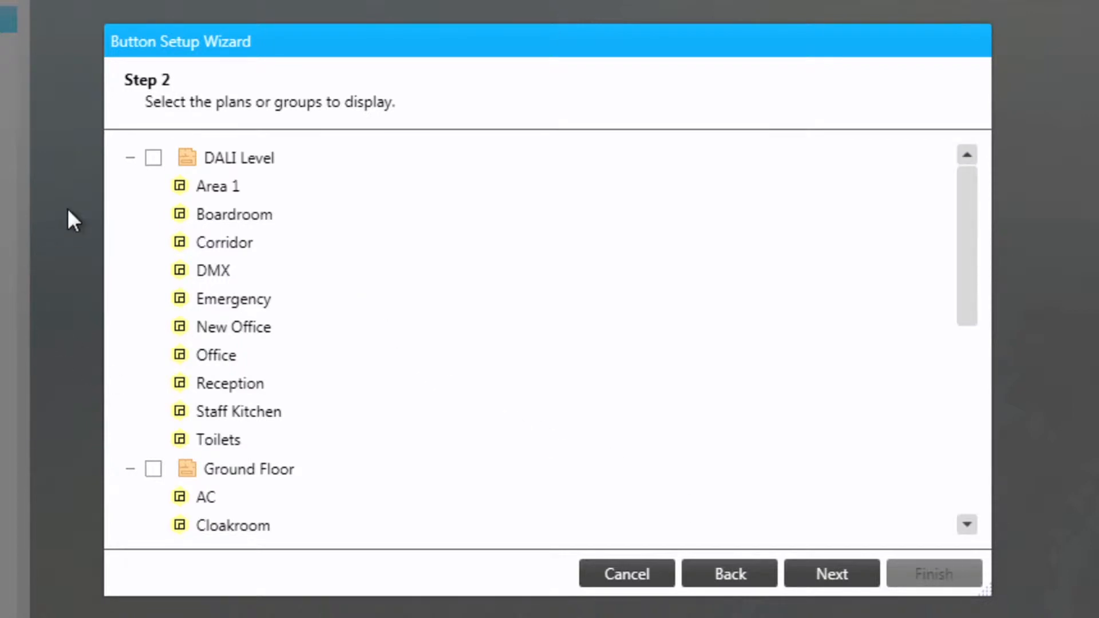
{"action": "left_click", "coordinate": [154, 160]}
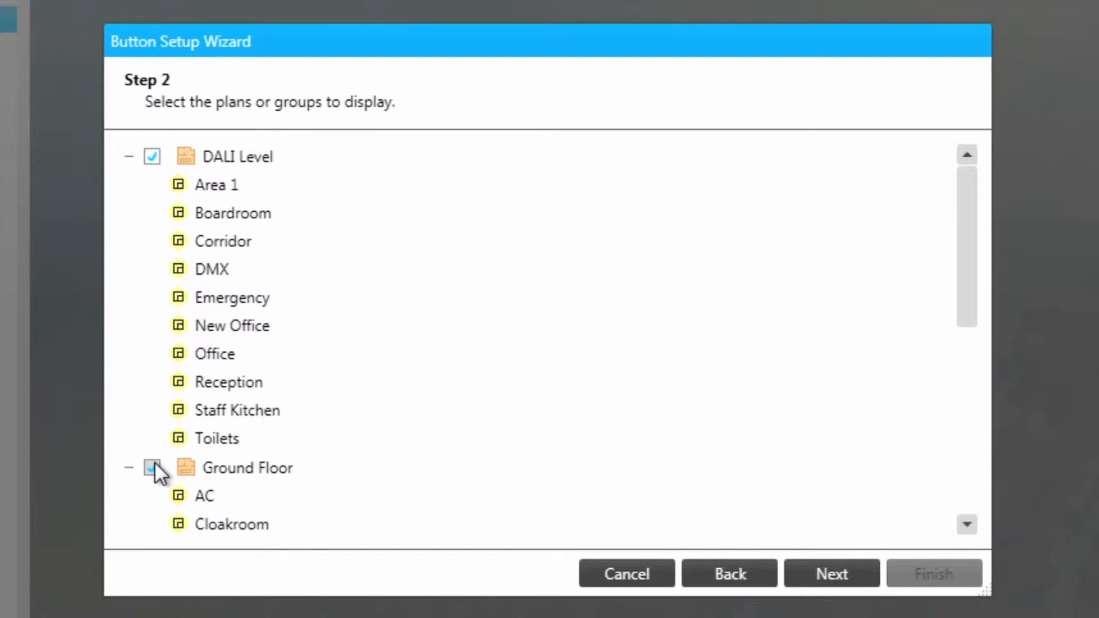
{"action": "left_click", "coordinate": [827, 573]}
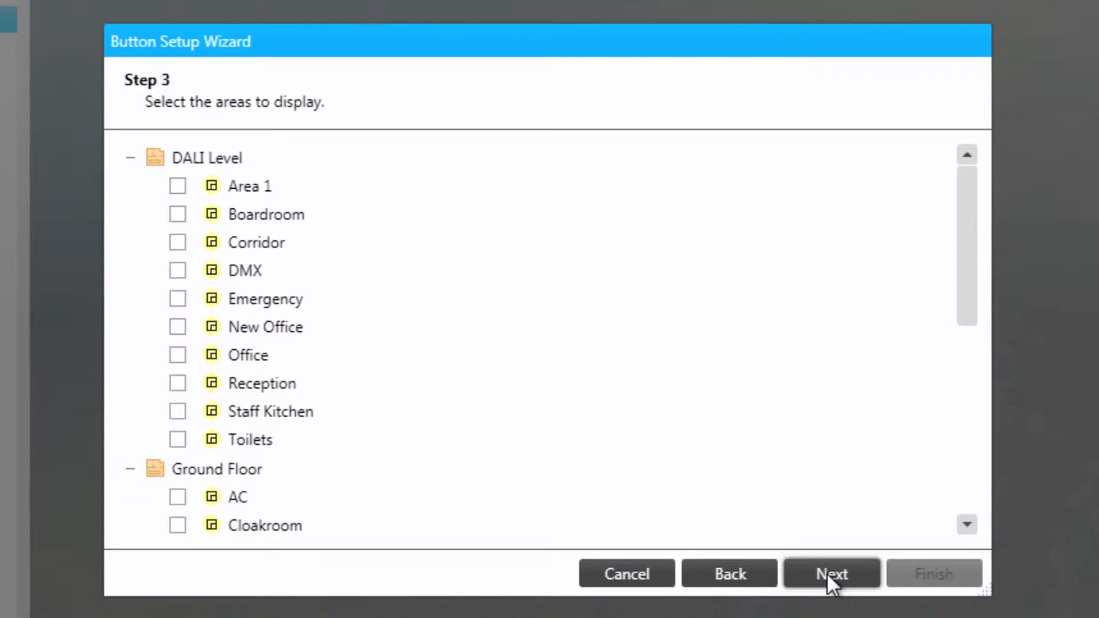
{"action": "left_click", "coordinate": [827, 573]}
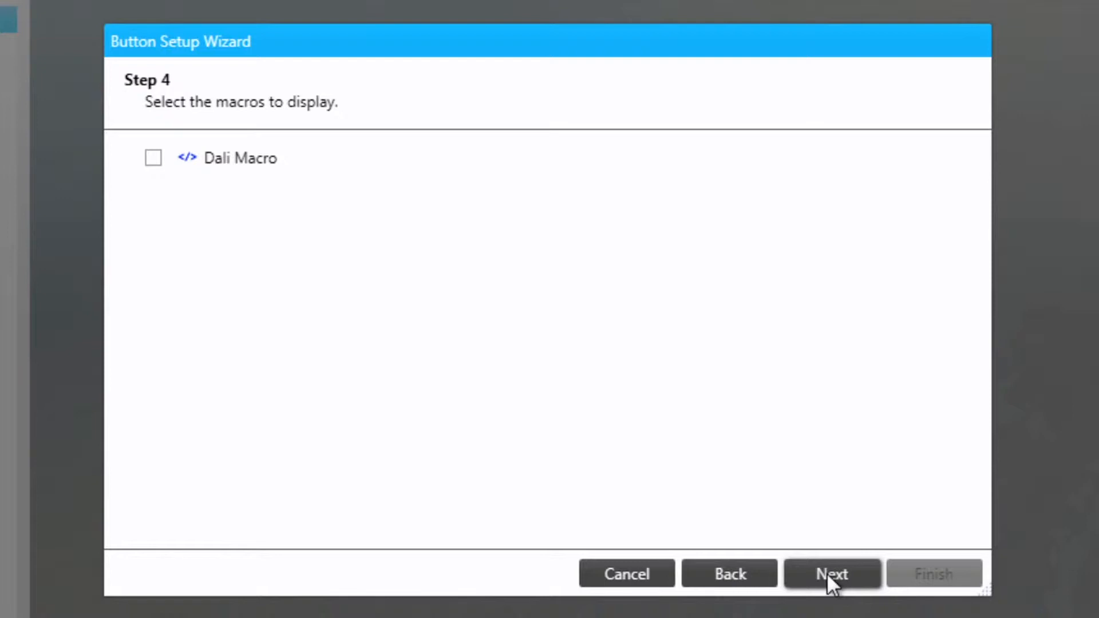
{"action": "left_click", "coordinate": [827, 573]}
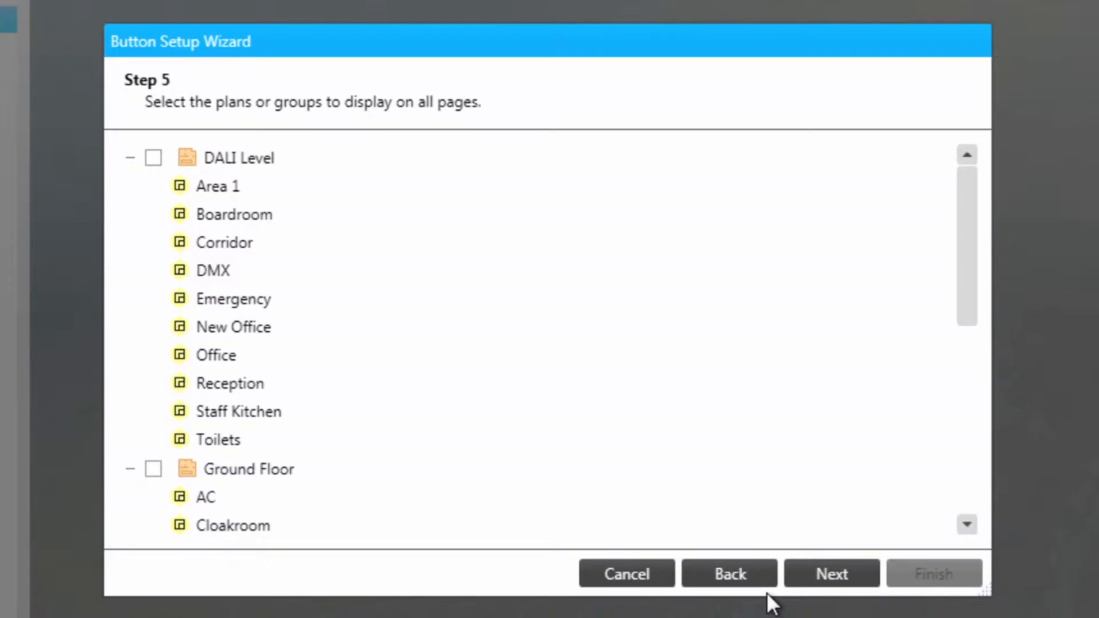
{"action": "left_click", "coordinate": [830, 577]}
{"action": "left_click", "coordinate": [828, 575]}
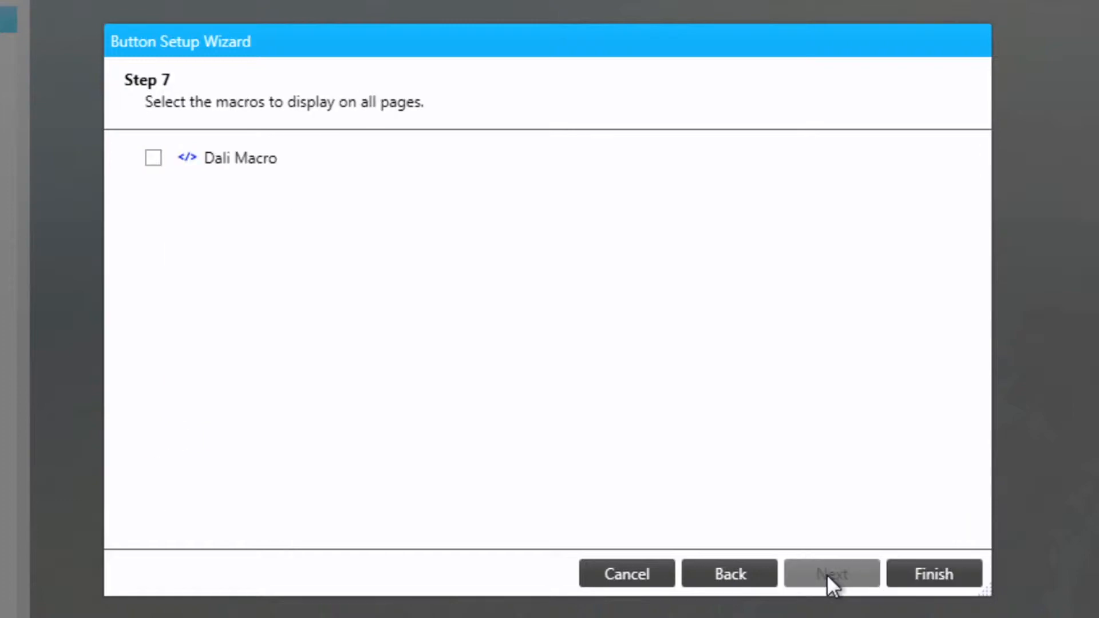
{"action": "left_click", "coordinate": [954, 571]}
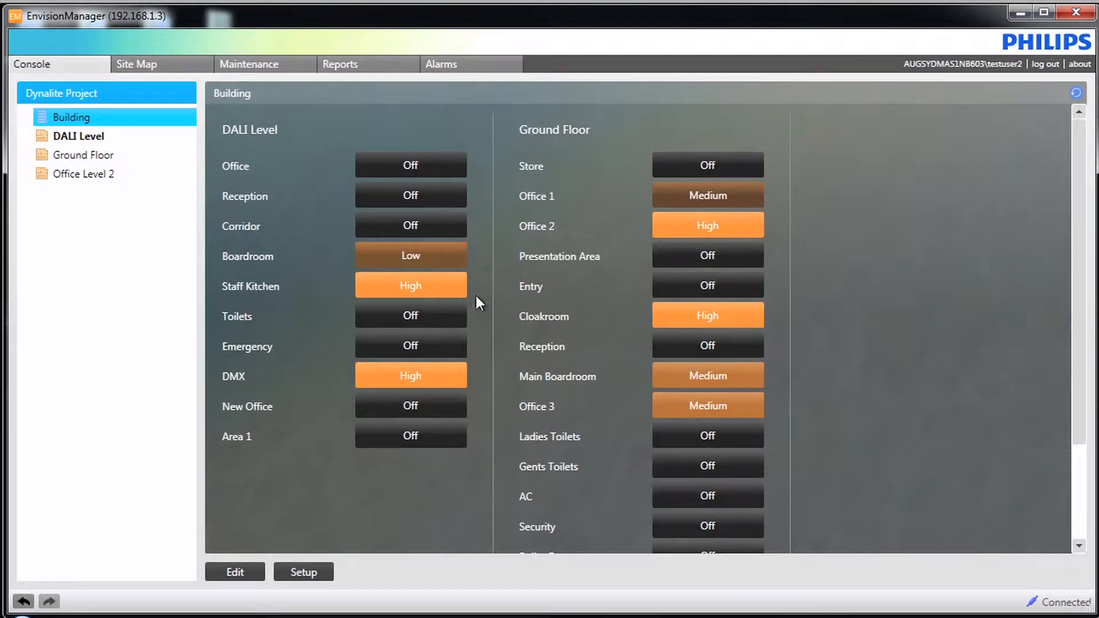
Step: Set the DALI Level Toilets to the High preset and the Ground Floor Entry to Medium
{"action": "left_click", "coordinate": [444, 314]}
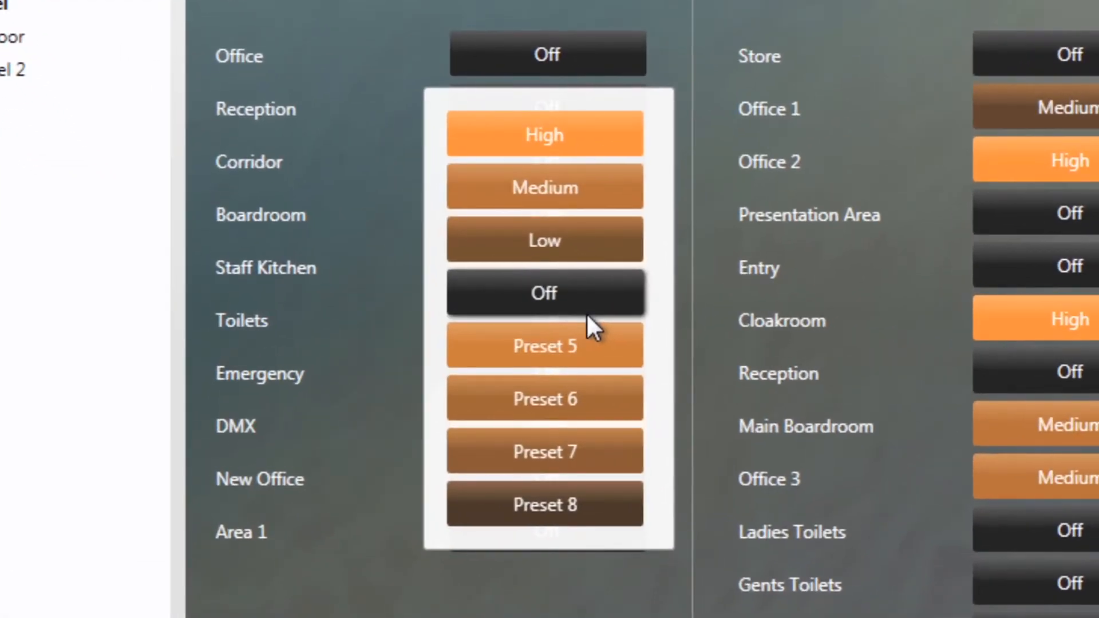
{"action": "left_click", "coordinate": [583, 145]}
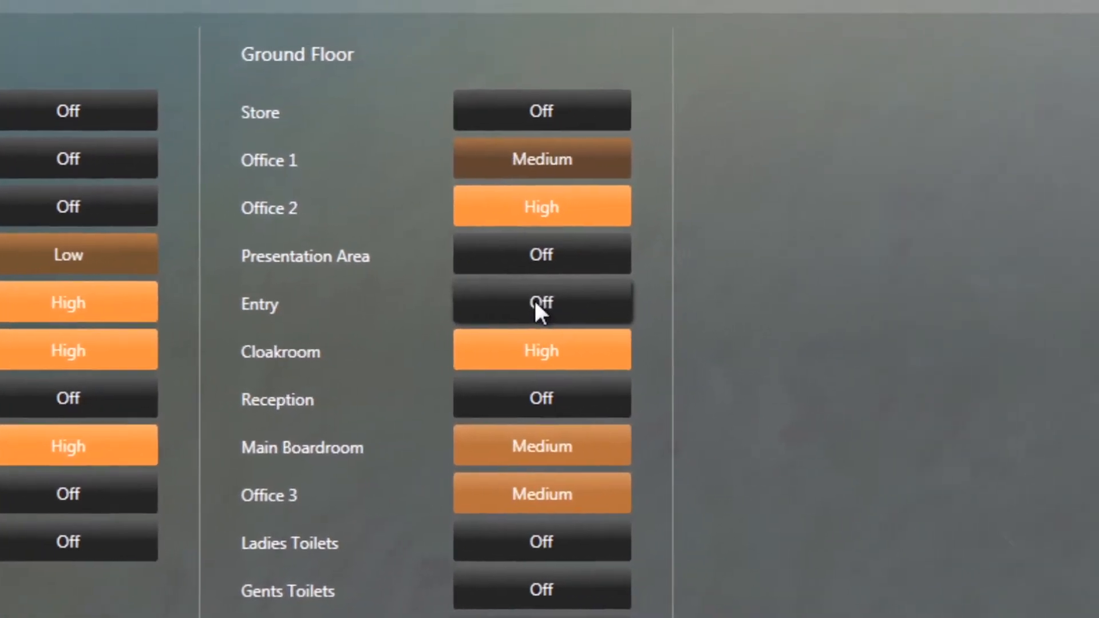
{"action": "left_click", "coordinate": [1062, 262]}
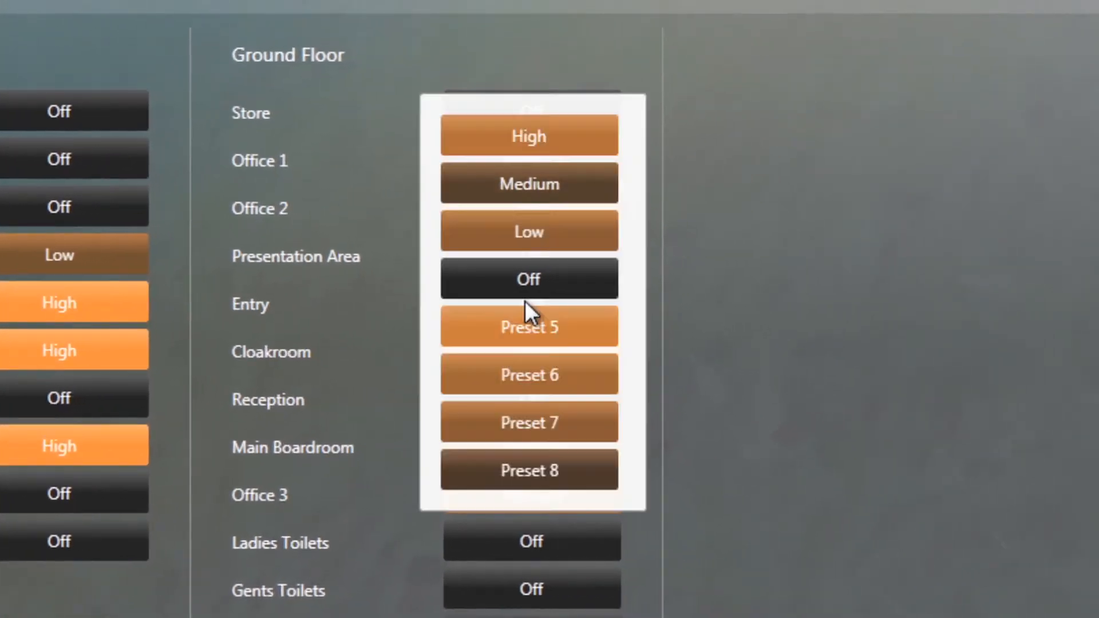
{"action": "left_click", "coordinate": [525, 195]}
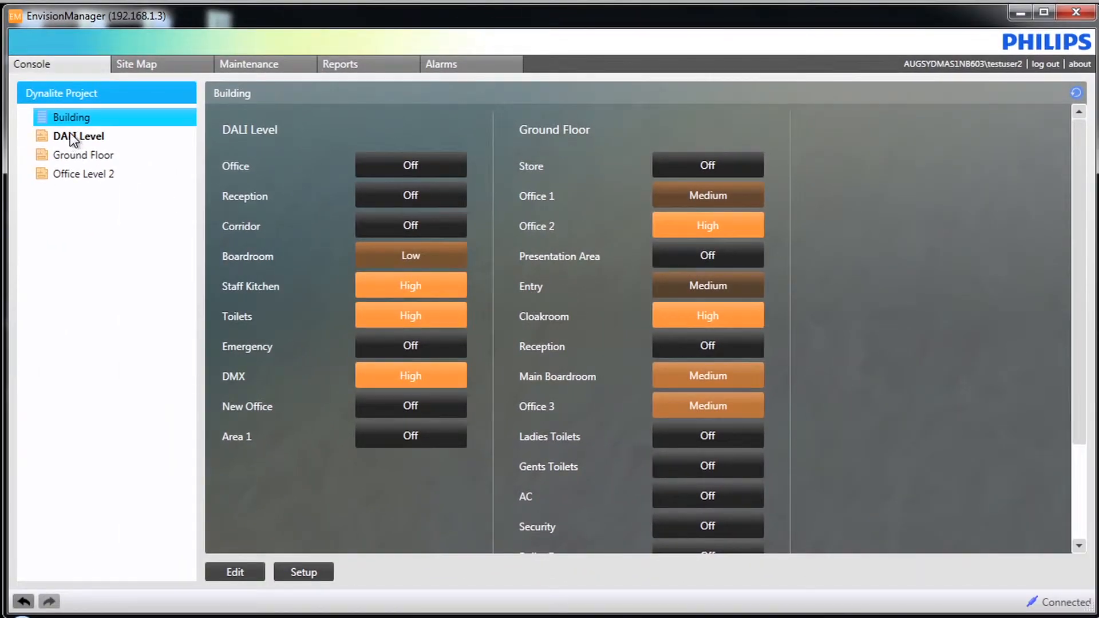
Step: Set up the DALI Level page to display the Office, Reception, Boardroom and Toilets areas without macros, and put the page into edit mode
{"action": "left_click", "coordinate": [69, 137]}
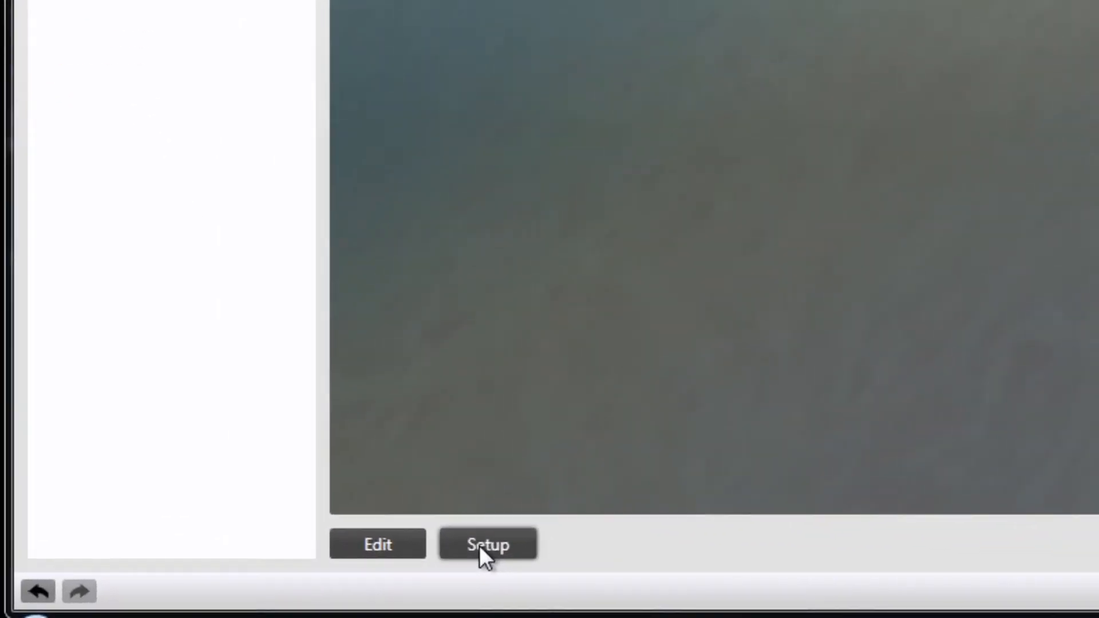
{"action": "left_click", "coordinate": [481, 547]}
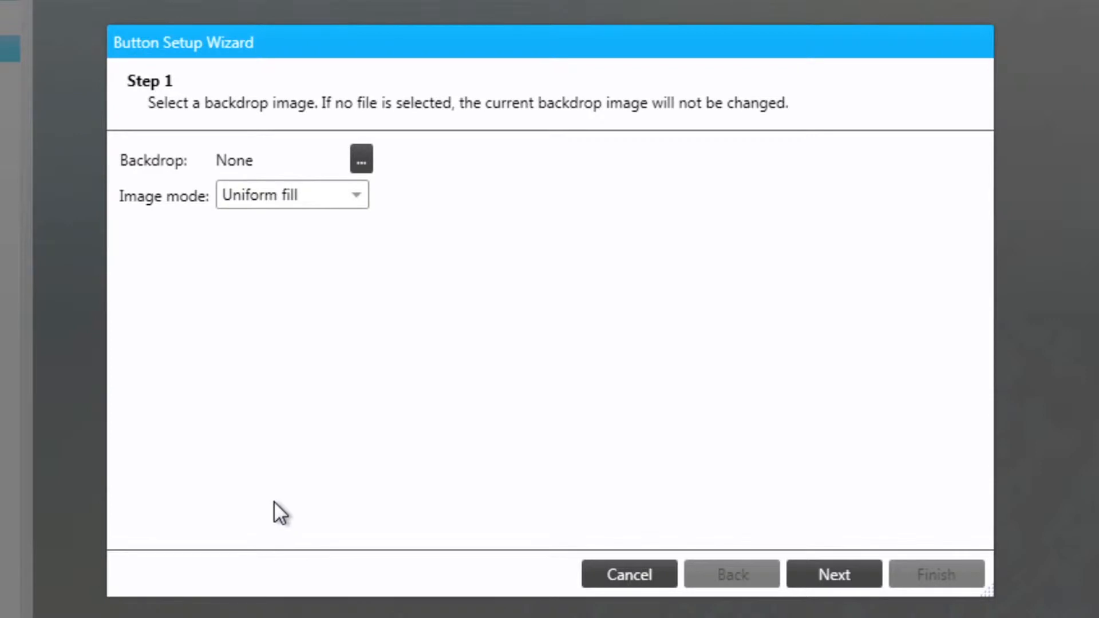
{"action": "left_click", "coordinate": [868, 563]}
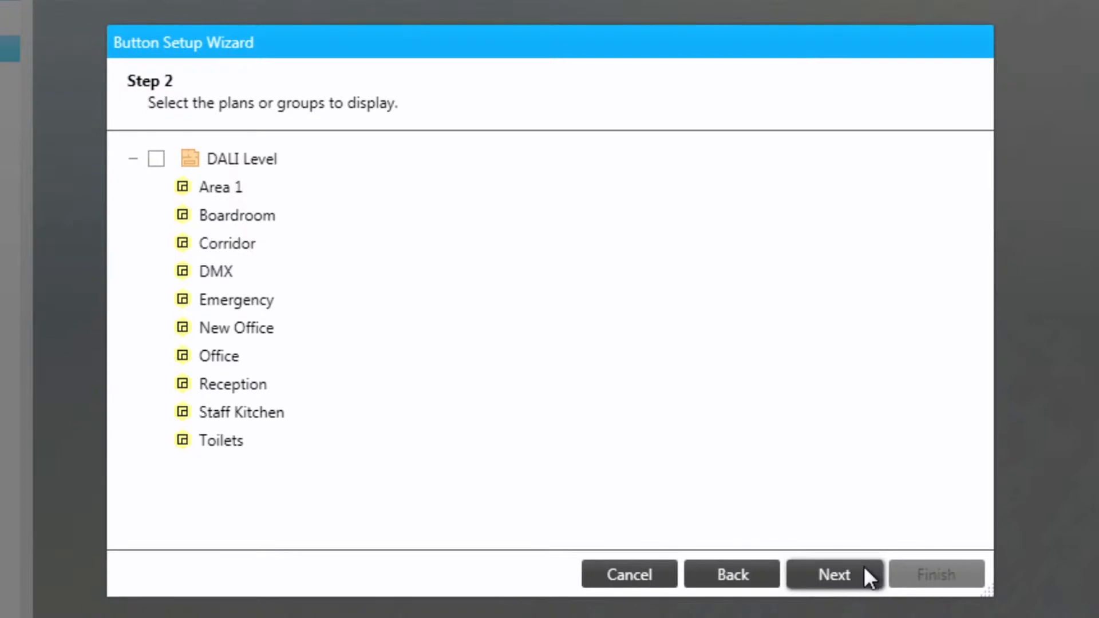
{"action": "left_click", "coordinate": [860, 571]}
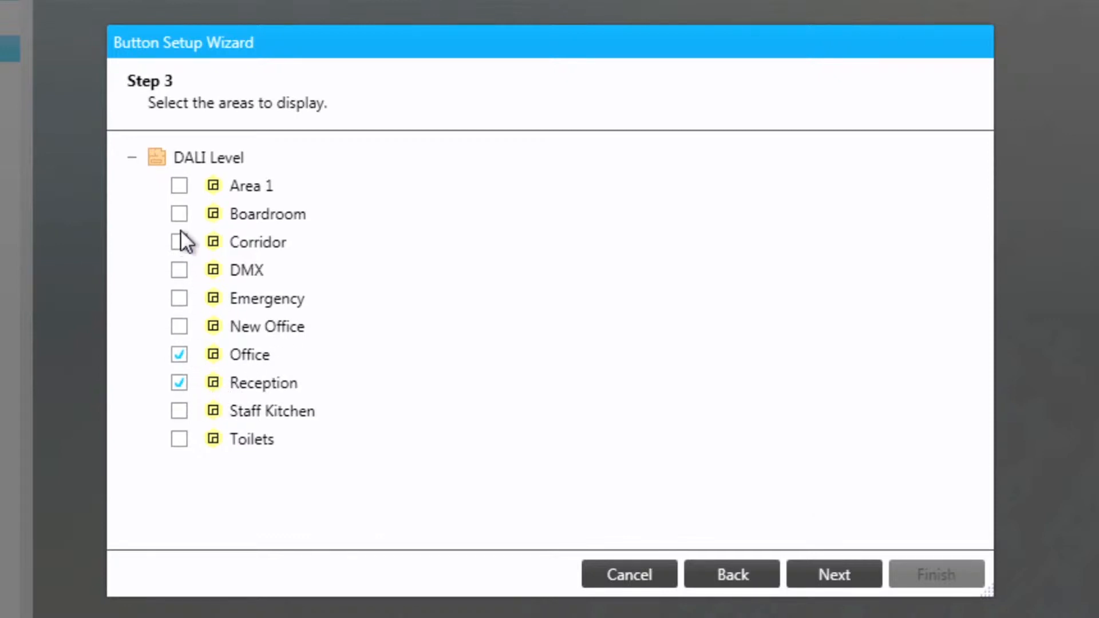
{"action": "left_click", "coordinate": [179, 214]}
{"action": "left_click", "coordinate": [861, 573]}
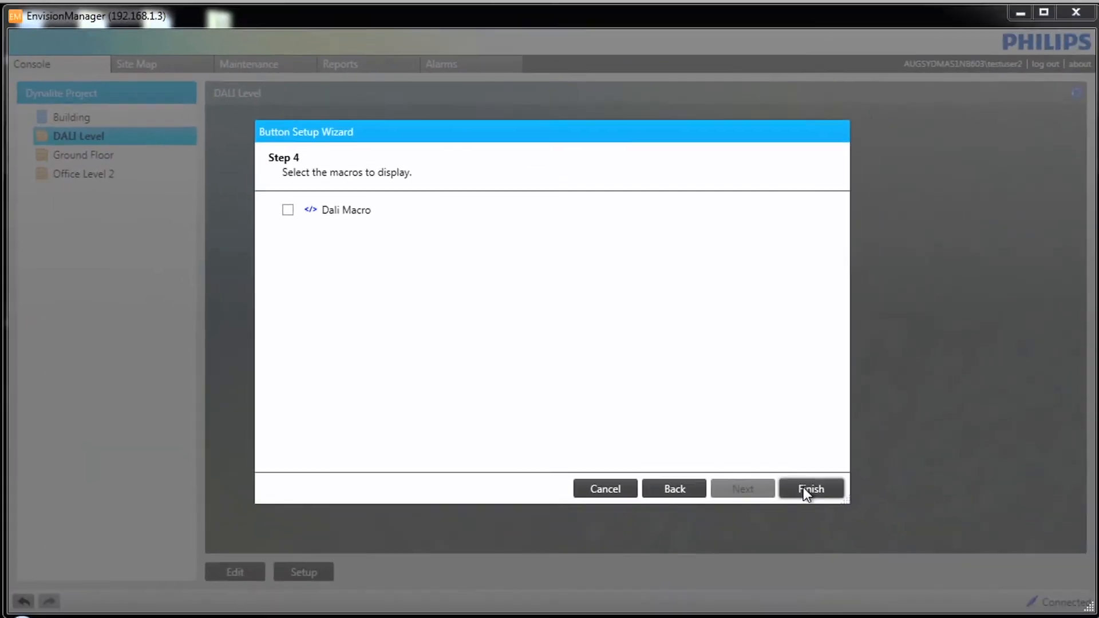
{"action": "left_click", "coordinate": [934, 575]}
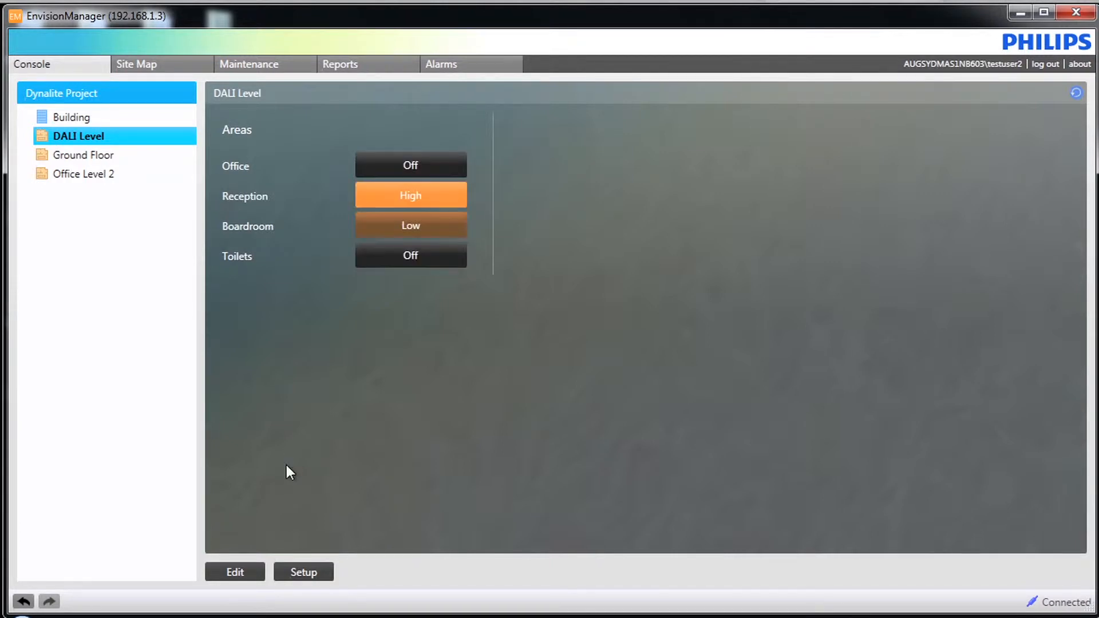
{"action": "left_click", "coordinate": [235, 572]}
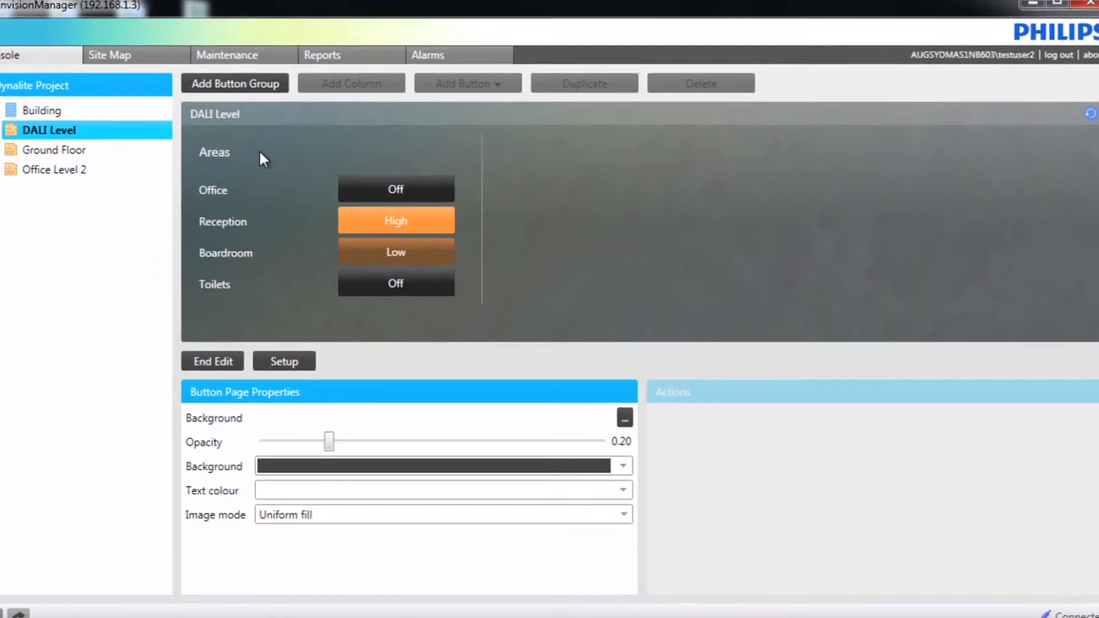
Step: Add an extra button group beside the Areas group and delete it again
{"action": "left_click", "coordinate": [236, 80]}
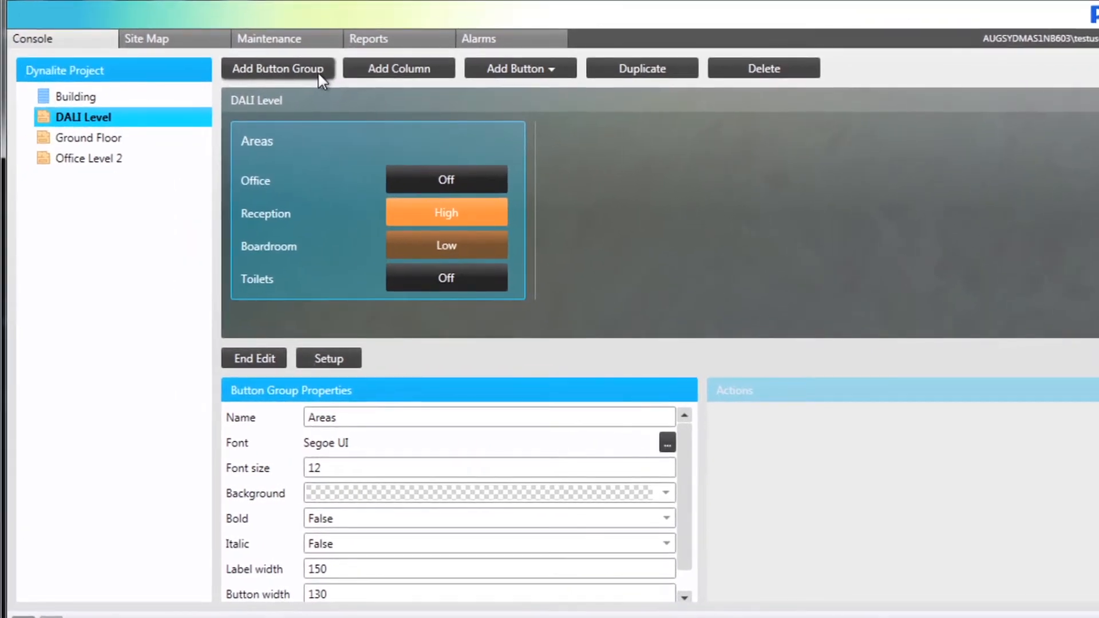
{"action": "left_click", "coordinate": [319, 73]}
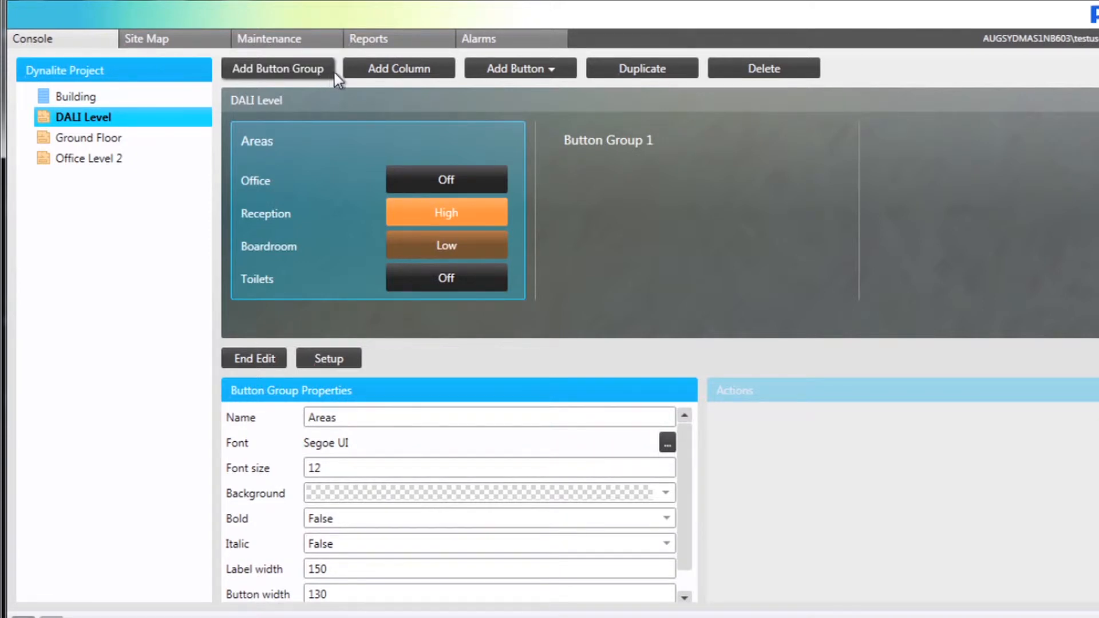
{"action": "left_click", "coordinate": [367, 71]}
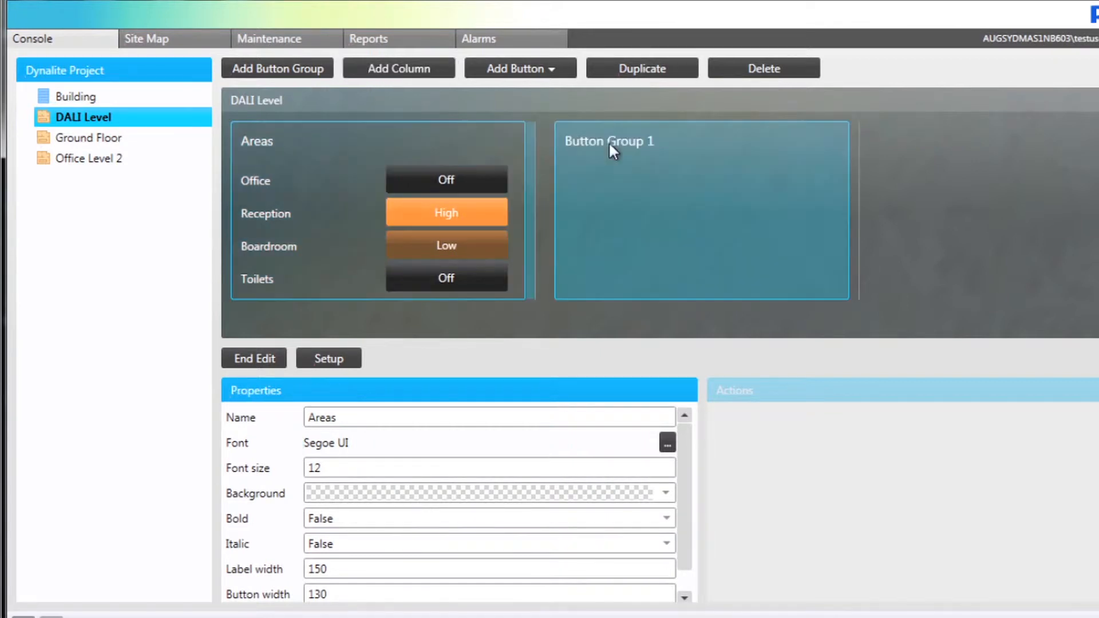
{"action": "left_click", "coordinate": [609, 142]}
{"action": "left_click", "coordinate": [765, 75]}
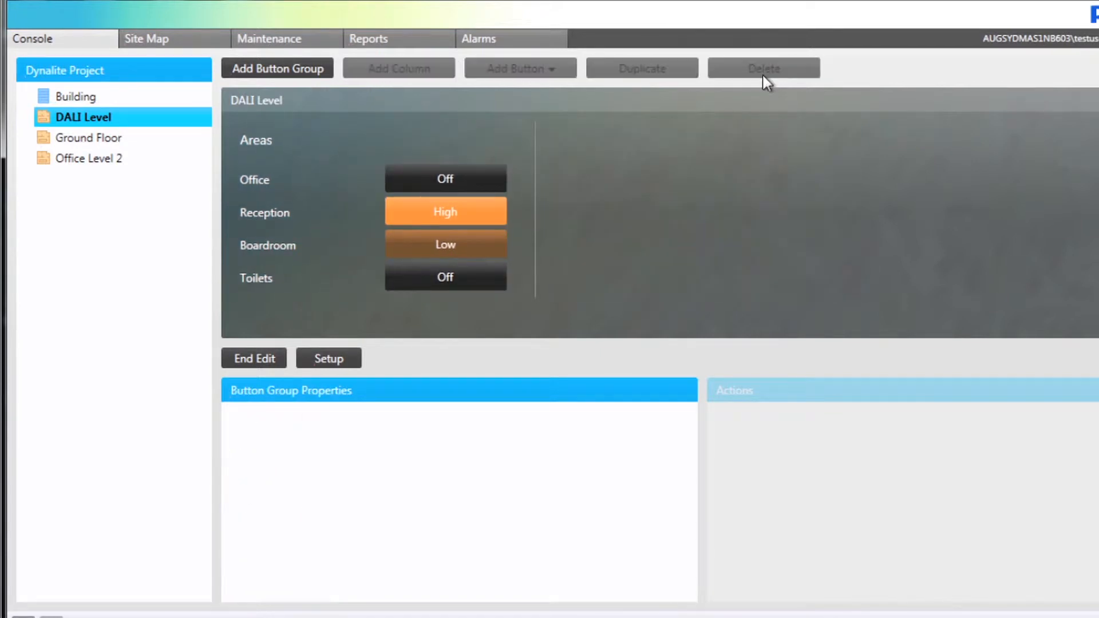
Step: Add a button group beside the Areas group and name it Task Buttons
{"action": "left_click", "coordinate": [303, 74]}
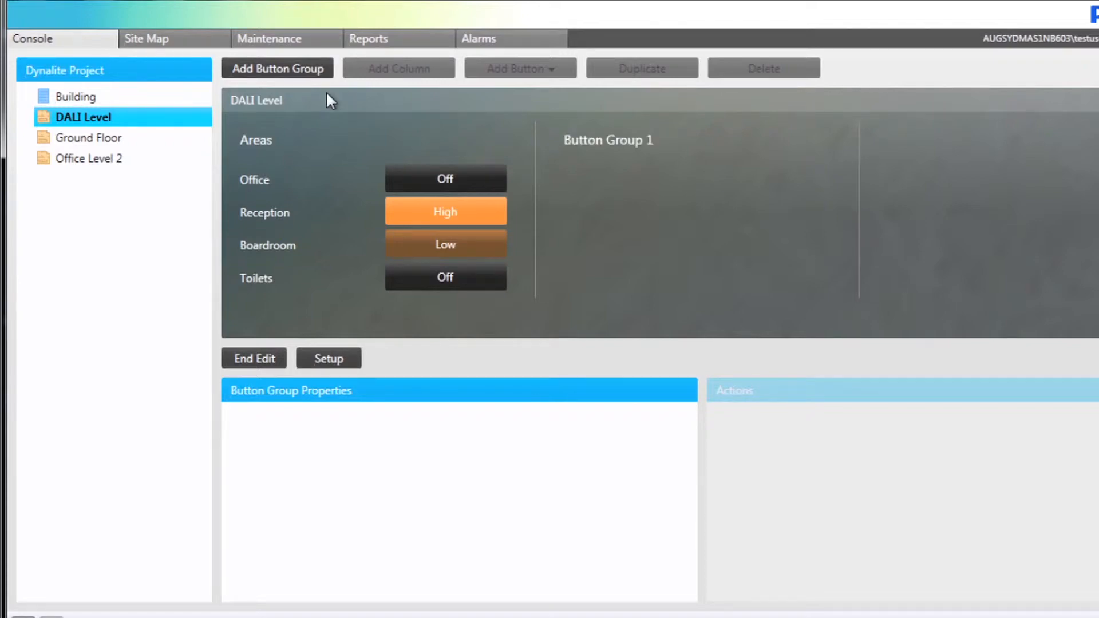
{"action": "left_click", "coordinate": [620, 146]}
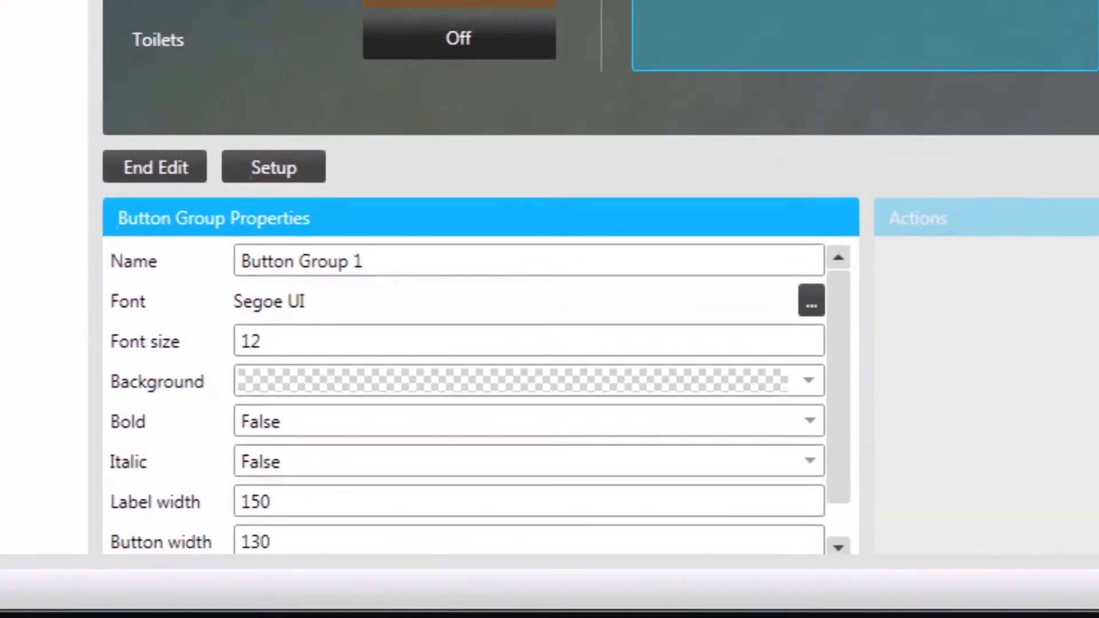
{"action": "left_click_drag", "start_coordinate": [385, 418], "coordinate": [327, 418]}
{"action": "left_click_drag", "start_coordinate": [275, 263], "coordinate": [238, 263]}
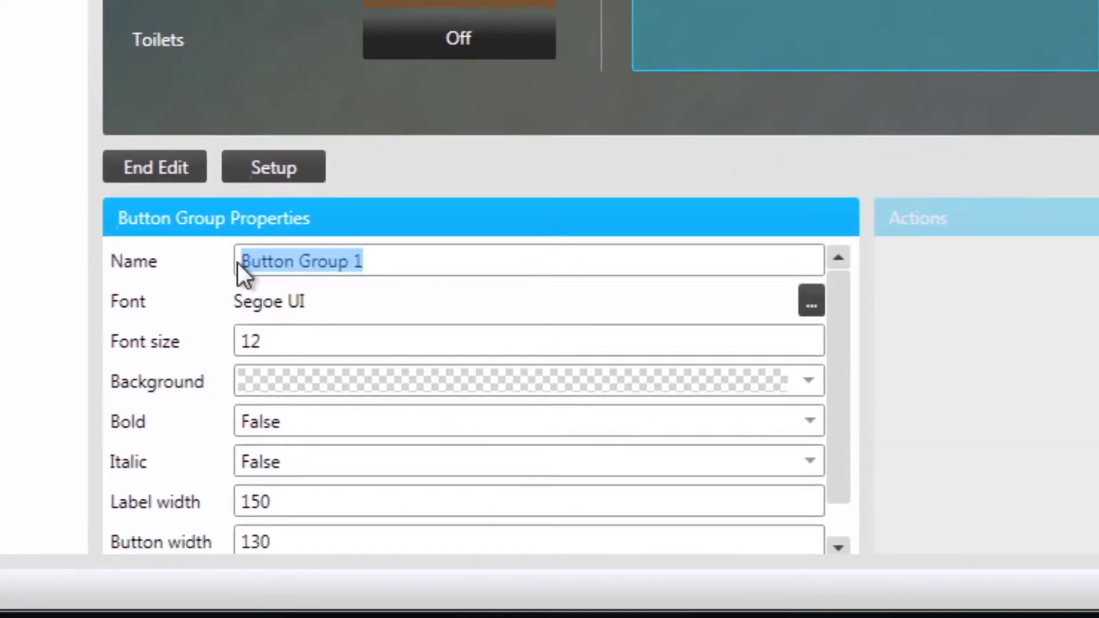
{"action": "type", "text": "Ta"}
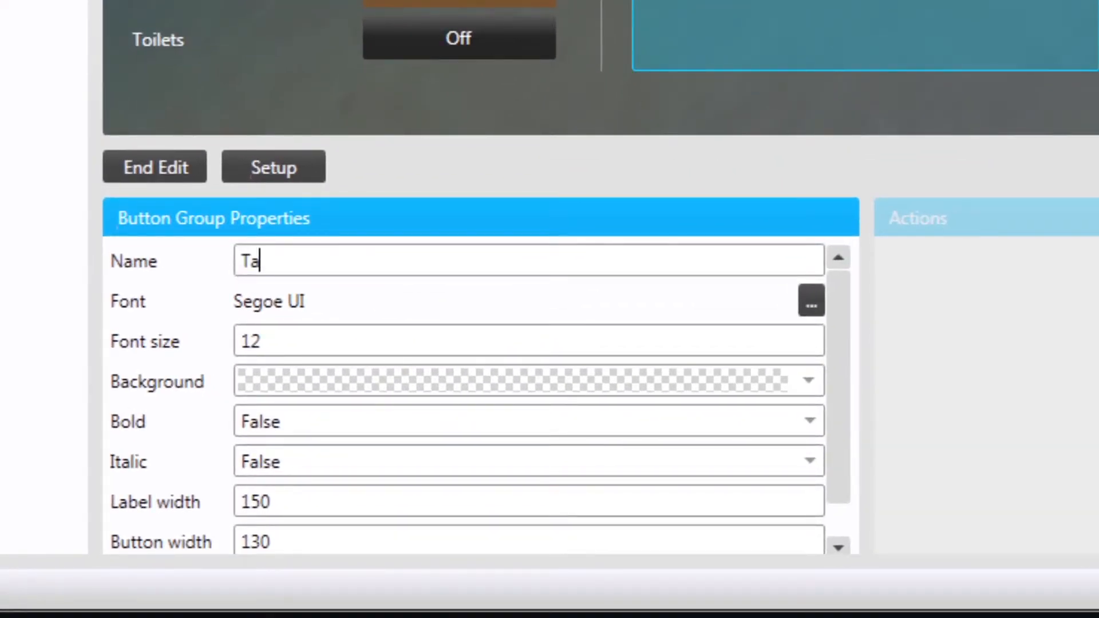
{"action": "type", "text": "sk Buttons"}
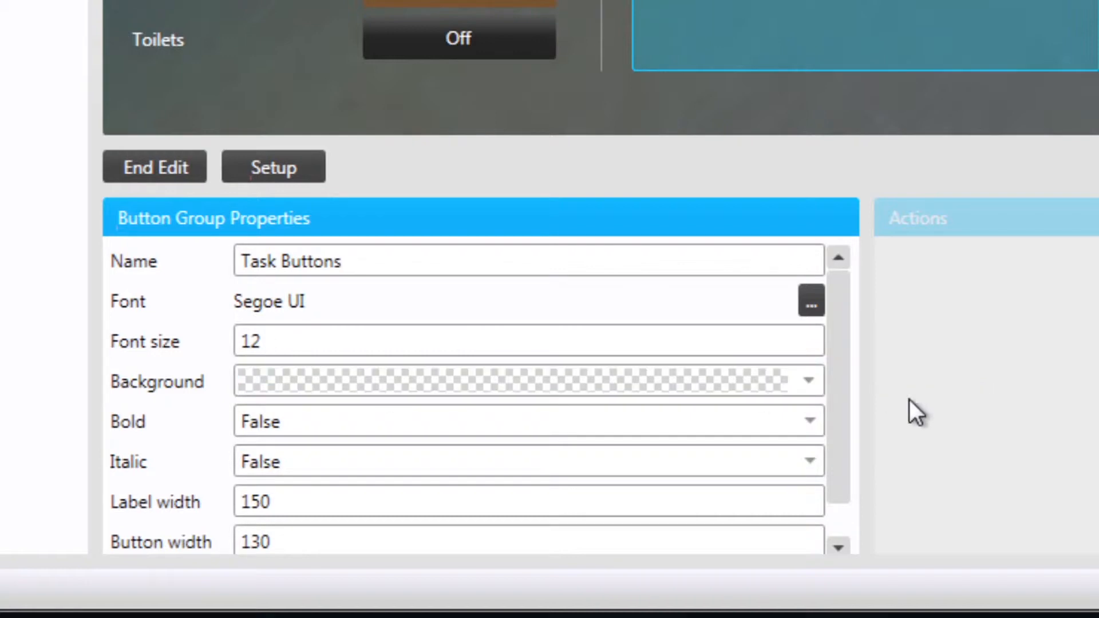
{"action": "left_click_drag", "start_coordinate": [851, 411], "coordinate": [847, 387]}
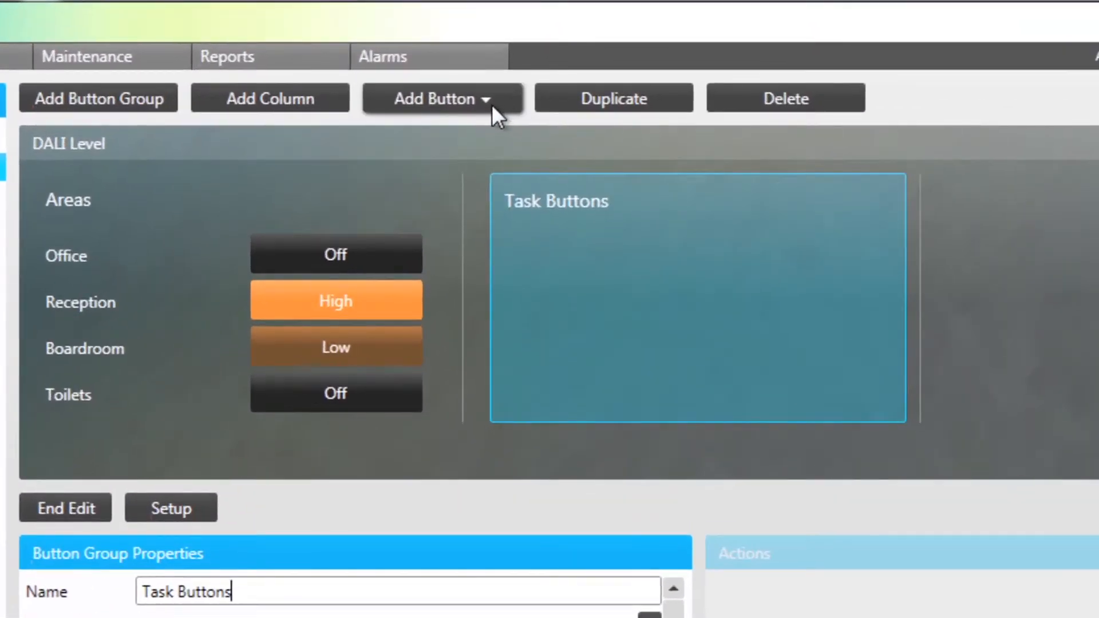
Step: Add a preset button to the Task Buttons group
{"action": "left_click", "coordinate": [491, 103]}
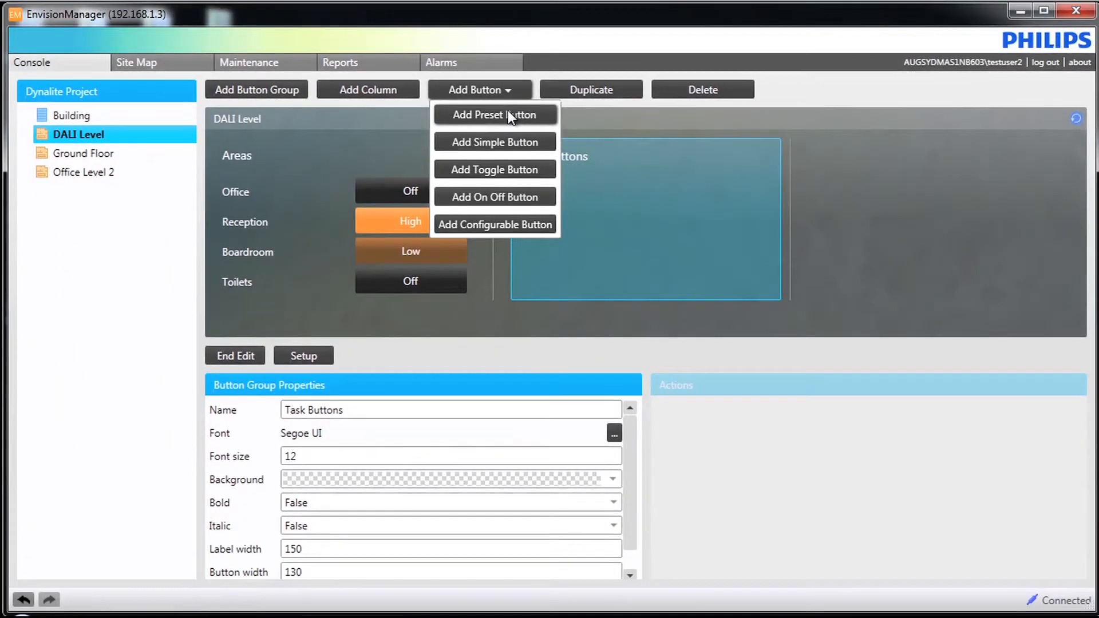
{"action": "left_click", "coordinate": [486, 136]}
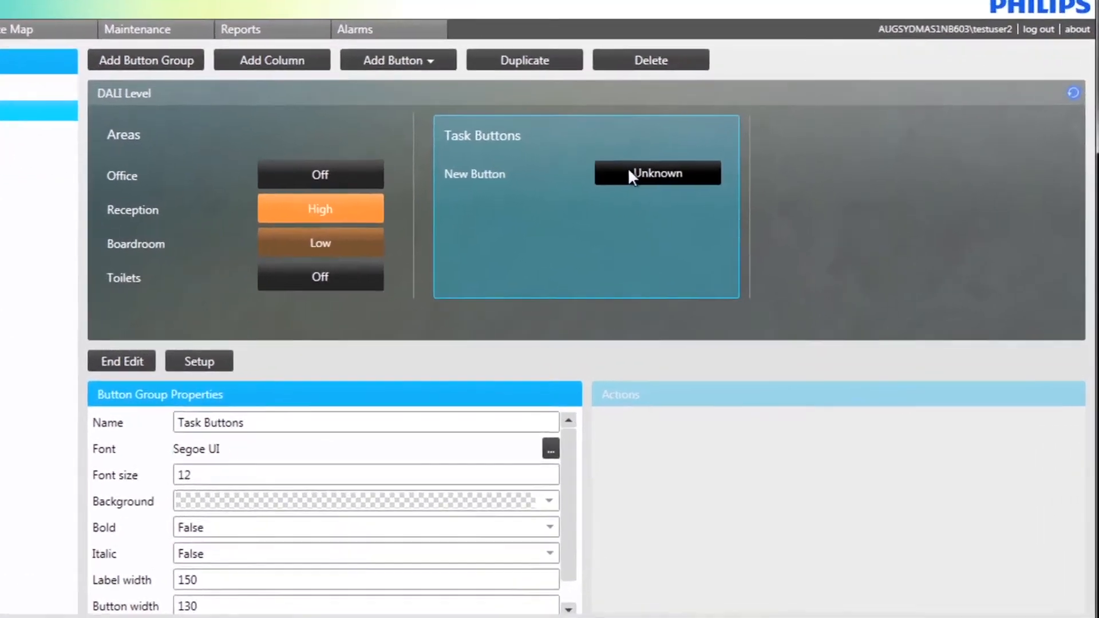
Step: Assign the new preset button in the Task Buttons group to the area Reception [20]
{"action": "left_click", "coordinate": [684, 186]}
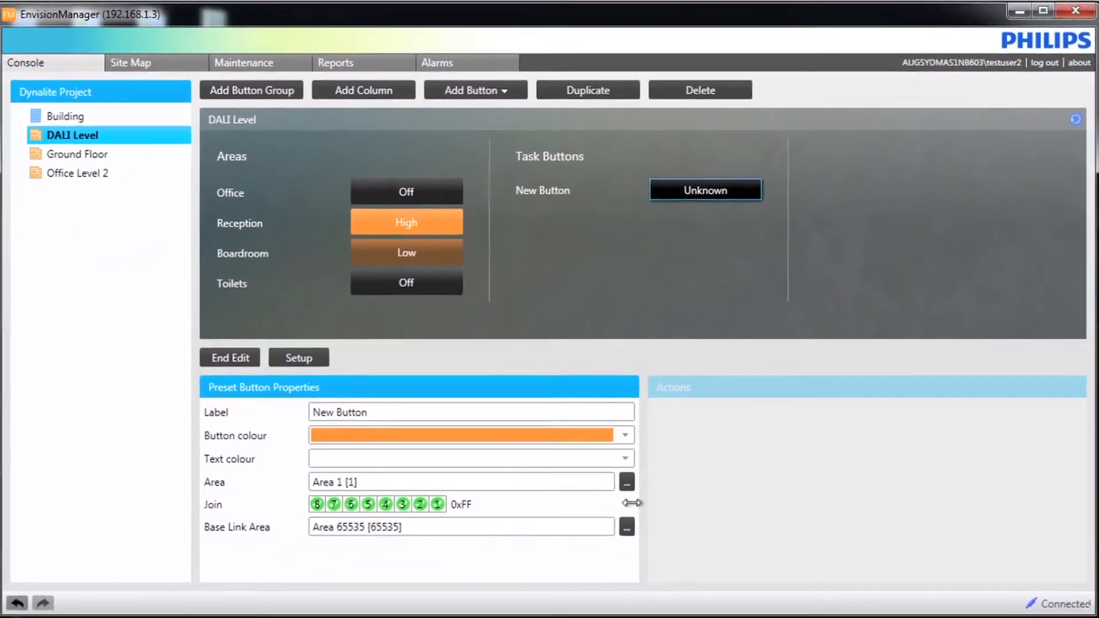
{"action": "left_click", "coordinate": [629, 484]}
{"action": "scroll", "coordinate": [707, 334], "scroll_direction": "down", "scroll_amount": 2}
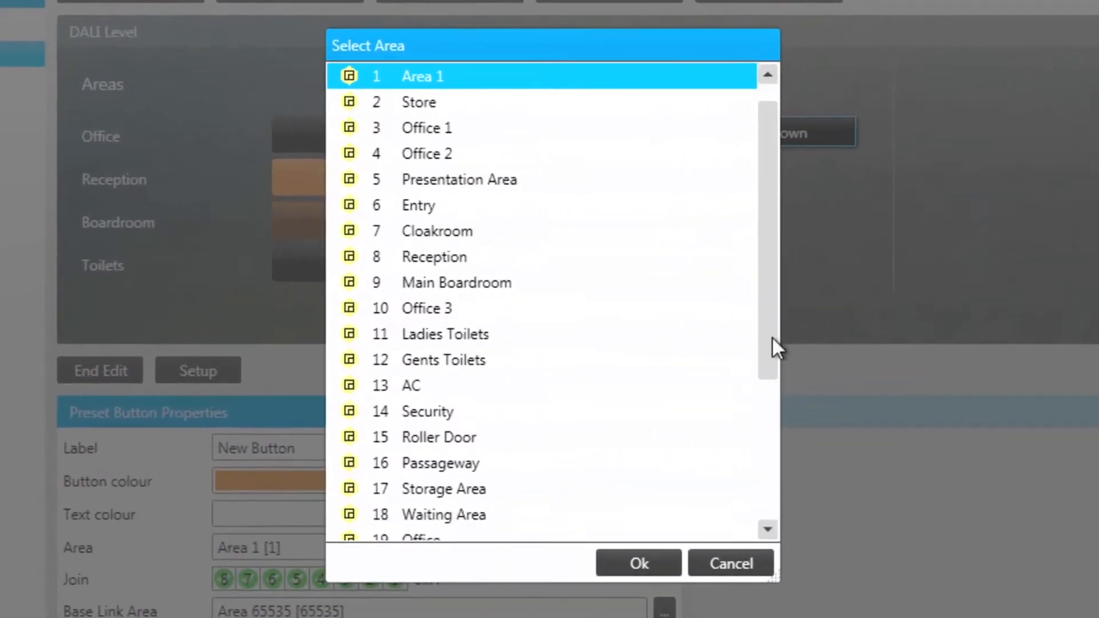
{"action": "left_click_drag", "start_coordinate": [776, 375], "coordinate": [773, 452]}
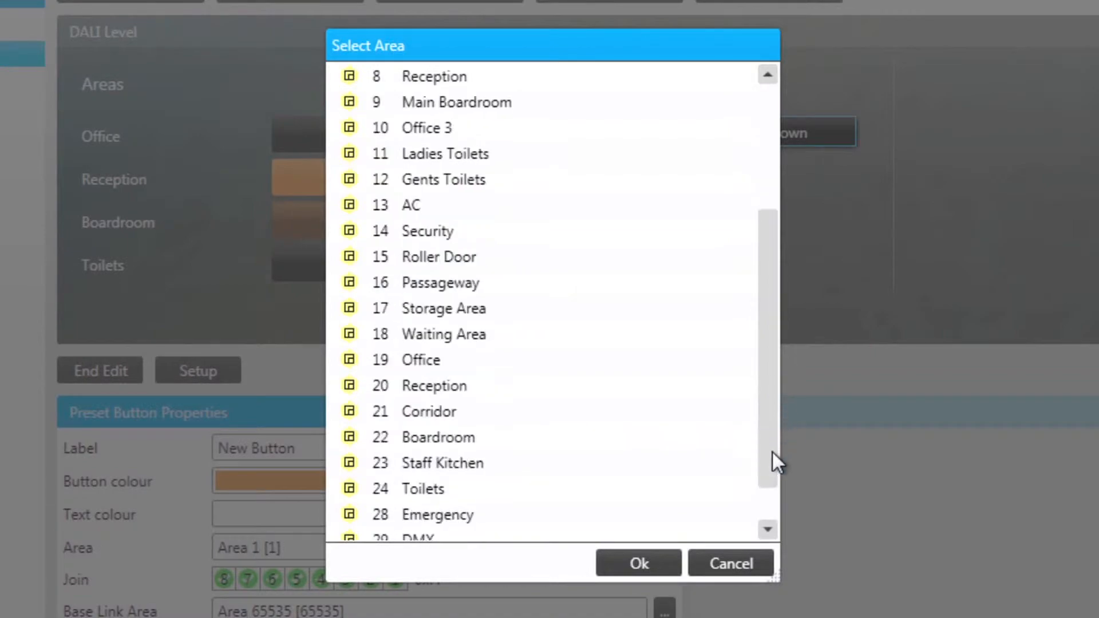
{"action": "left_click", "coordinate": [460, 394]}
{"action": "left_click", "coordinate": [639, 563]}
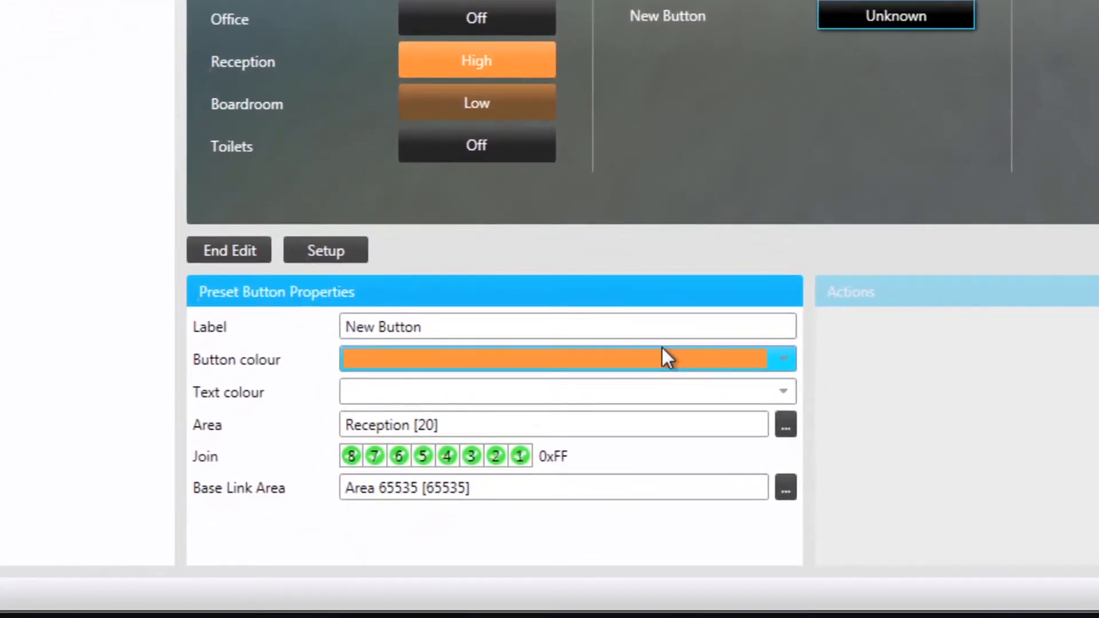
Step: Set the preset button's colour to red and its label to Rec Preset
{"action": "left_click", "coordinate": [623, 359]}
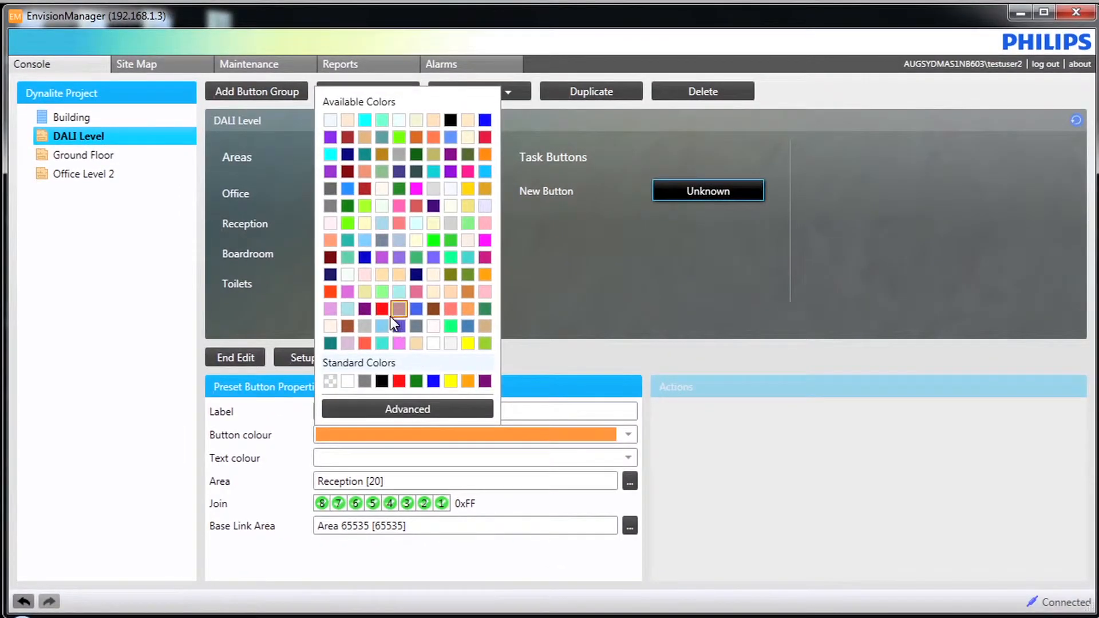
{"action": "left_click", "coordinate": [383, 310]}
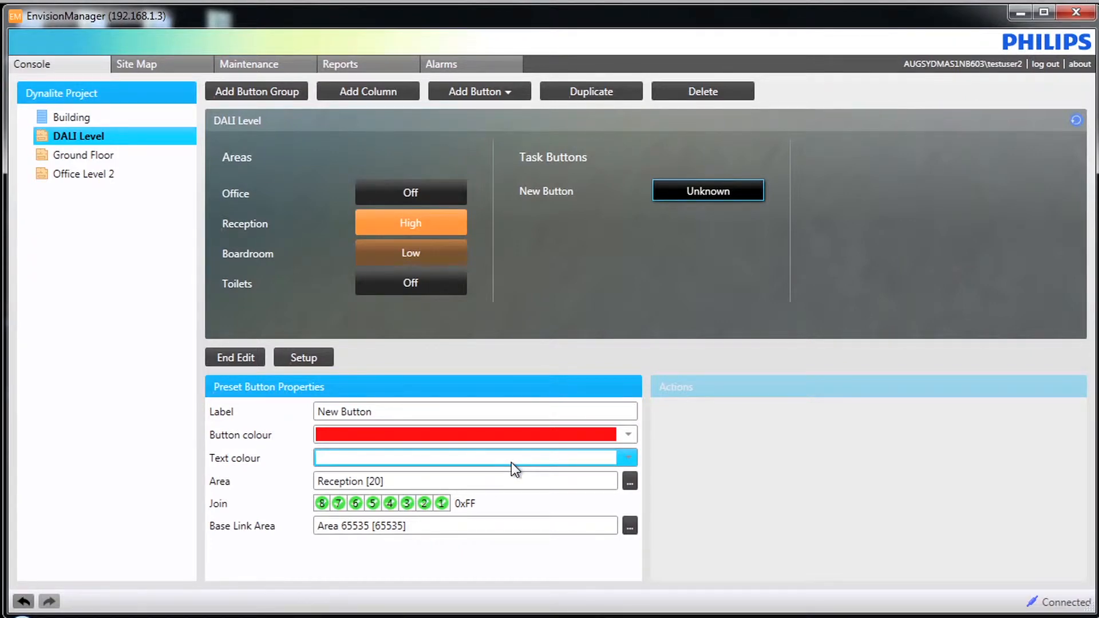
{"action": "left_click", "coordinate": [388, 414]}
{"action": "left_click_drag", "start_coordinate": [389, 414], "coordinate": [305, 410]}
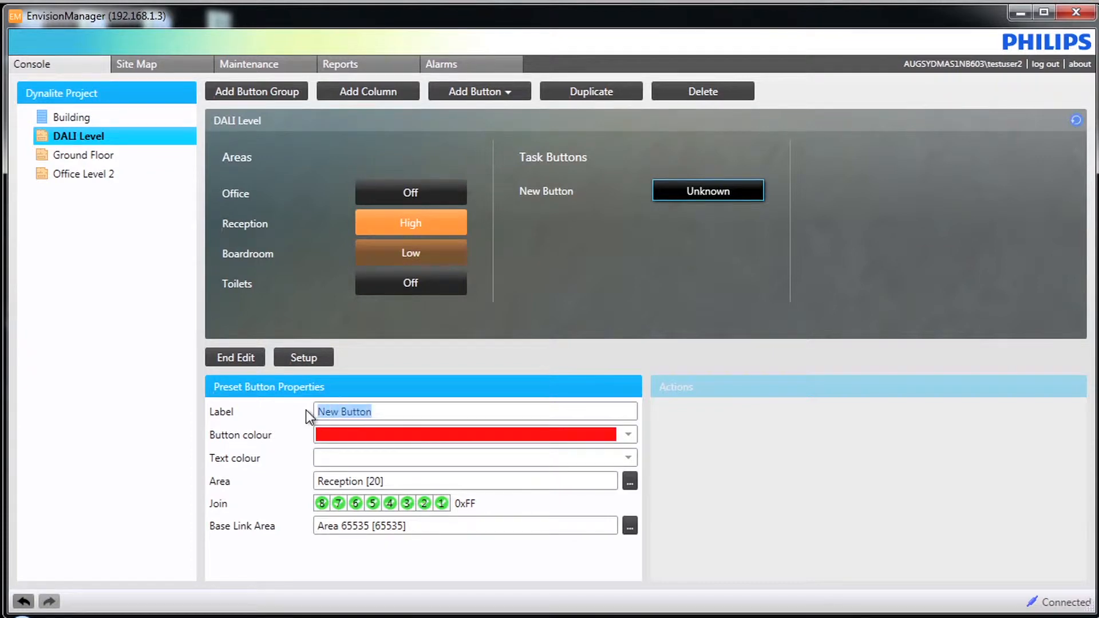
{"action": "type", "text": "Rec Preset"}
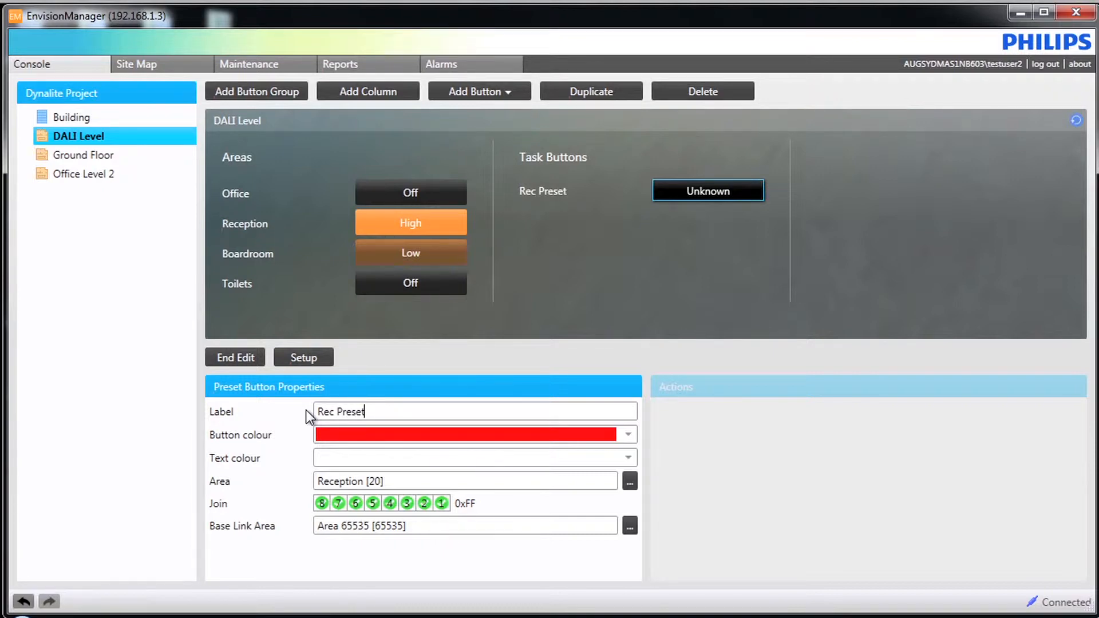
Step: End editing and test the Rec Preset button by recalling the High, Medium and Off presets in turn
{"action": "left_click", "coordinate": [254, 363]}
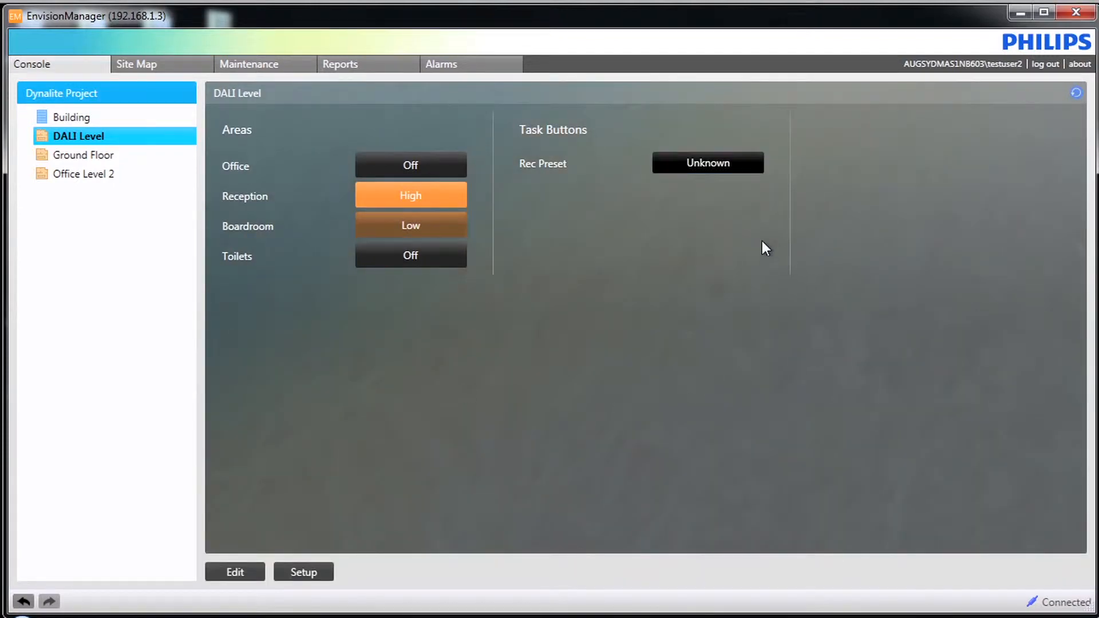
{"action": "left_click", "coordinate": [708, 165]}
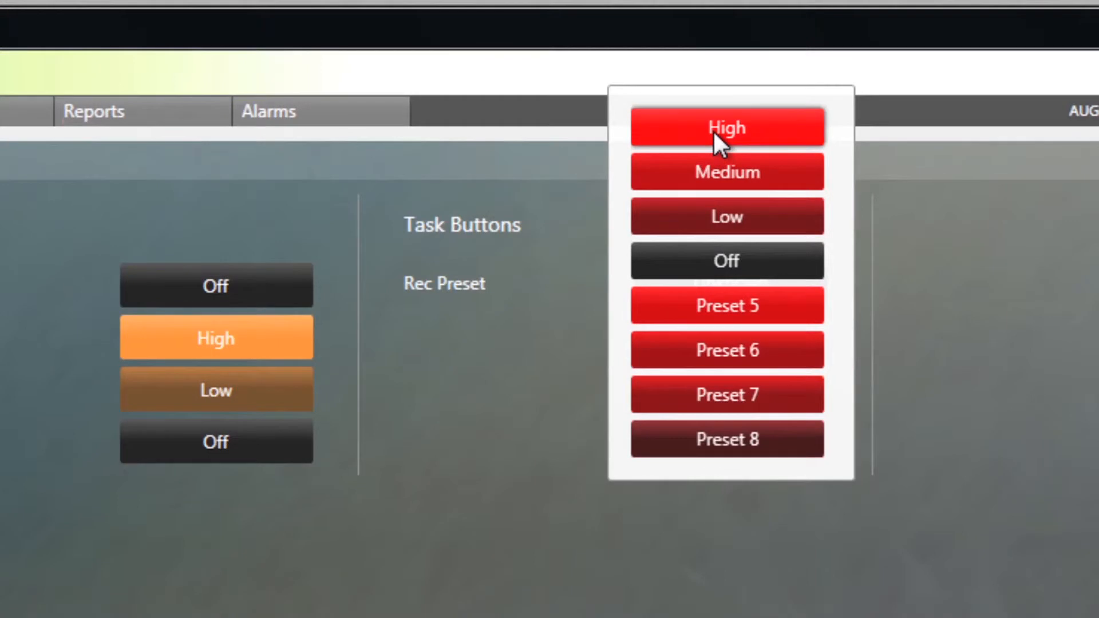
{"action": "left_click", "coordinate": [708, 107]}
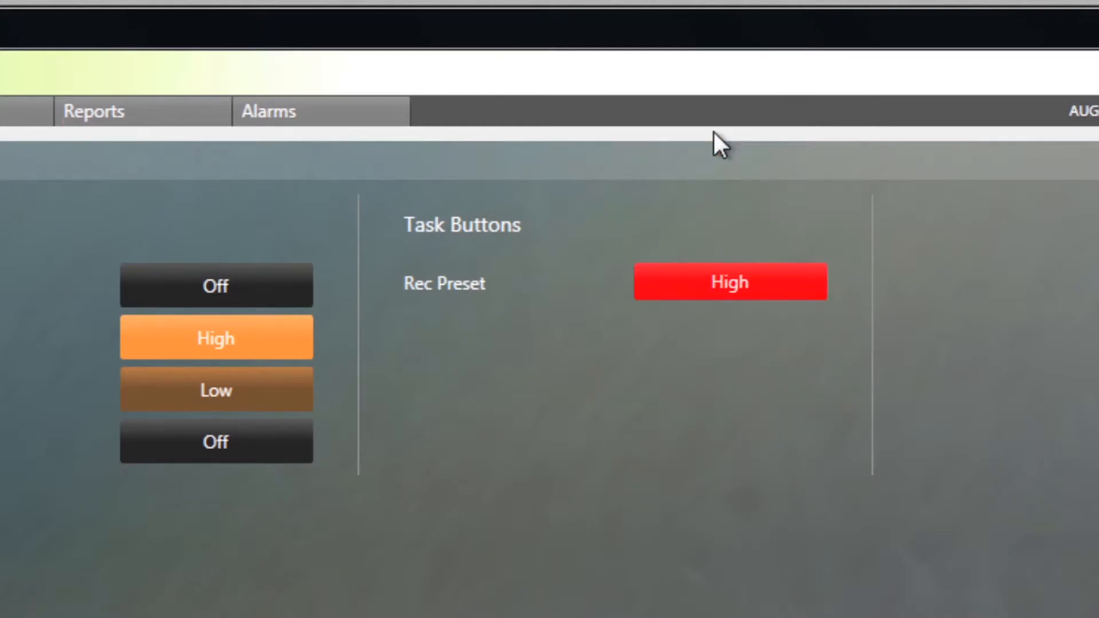
{"action": "left_click", "coordinate": [716, 282]}
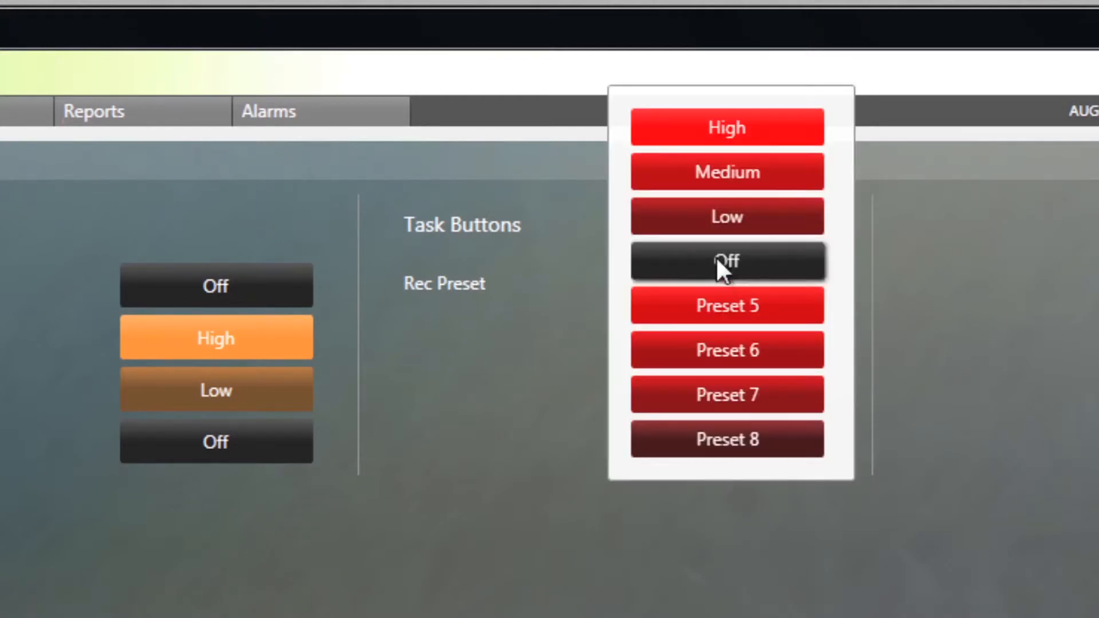
{"action": "left_click", "coordinate": [711, 180]}
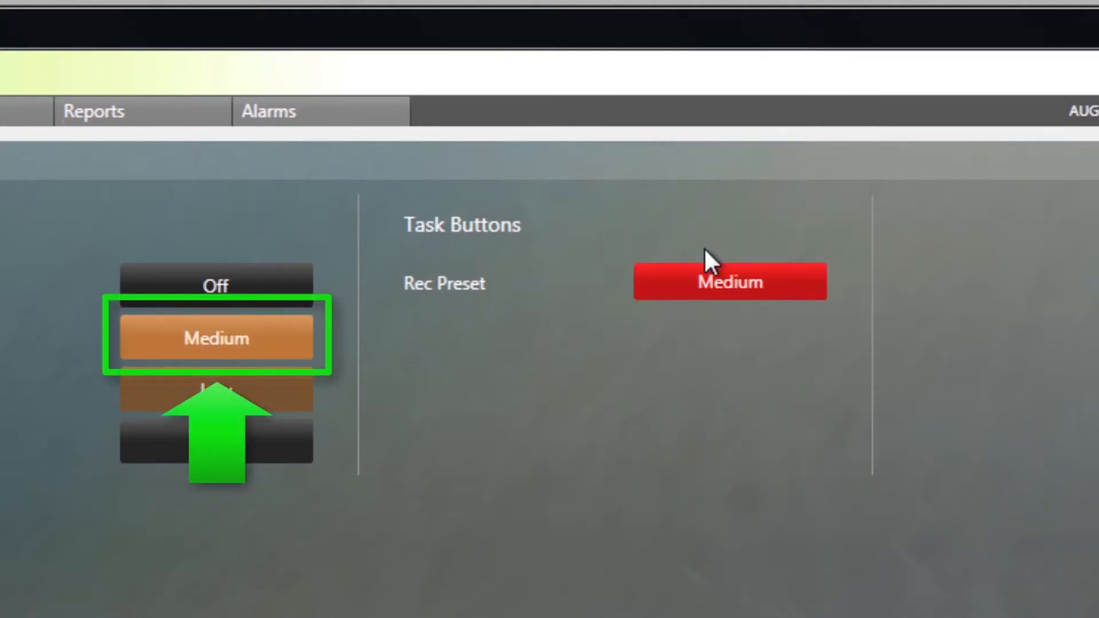
{"action": "left_click", "coordinate": [704, 293]}
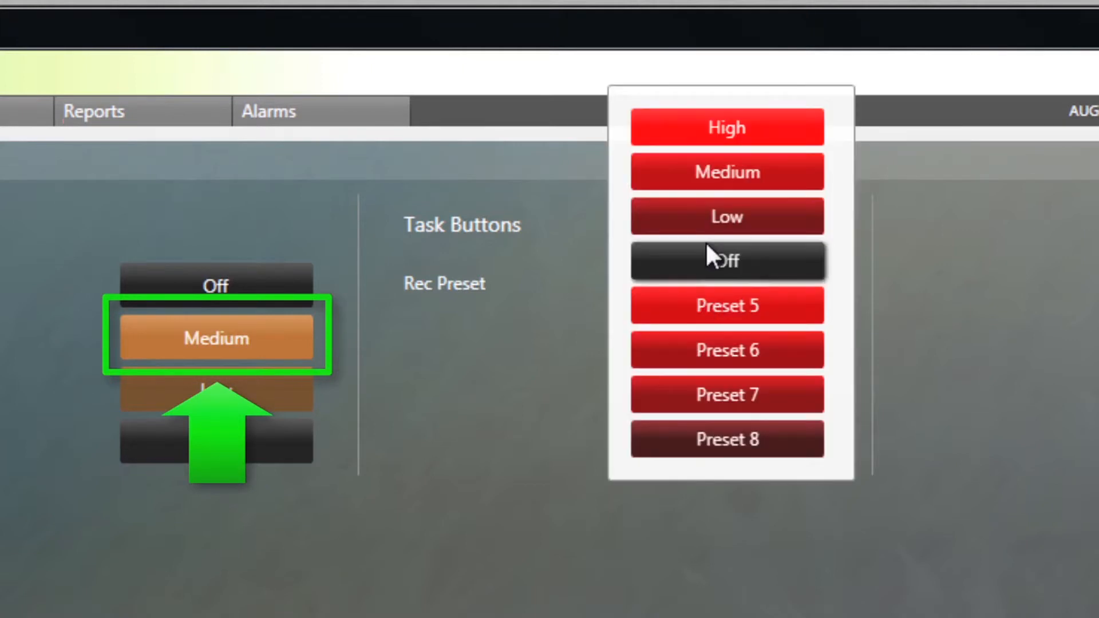
{"action": "left_click", "coordinate": [711, 259]}
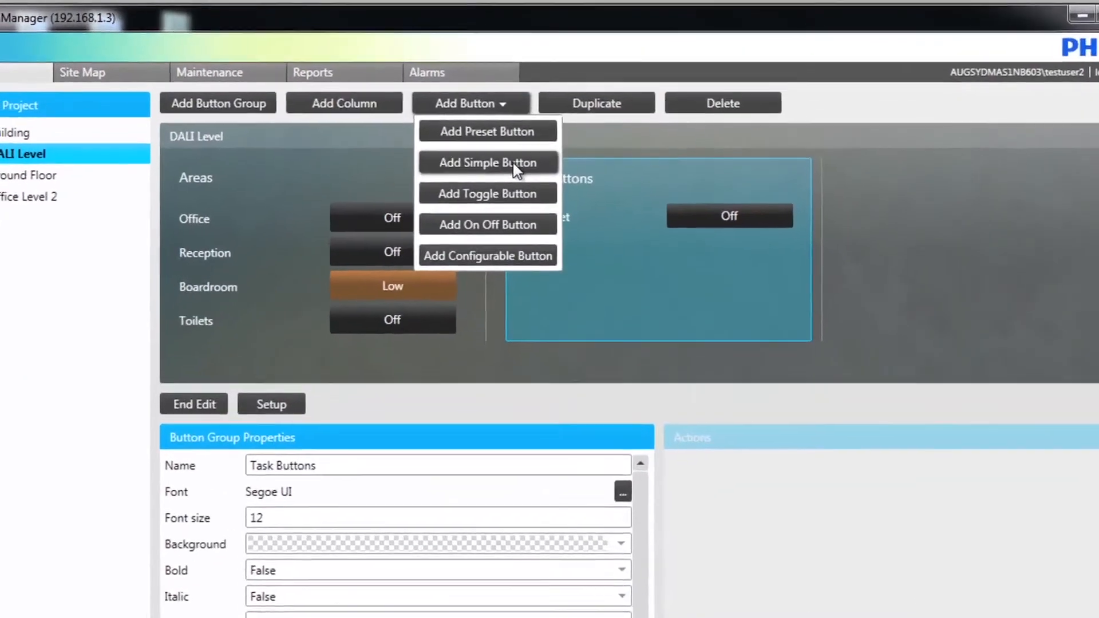
Step: Add a simple button to the Task Buttons group and assign it to the area Office [19]
{"action": "left_click", "coordinate": [495, 145]}
{"action": "left_click", "coordinate": [681, 258]}
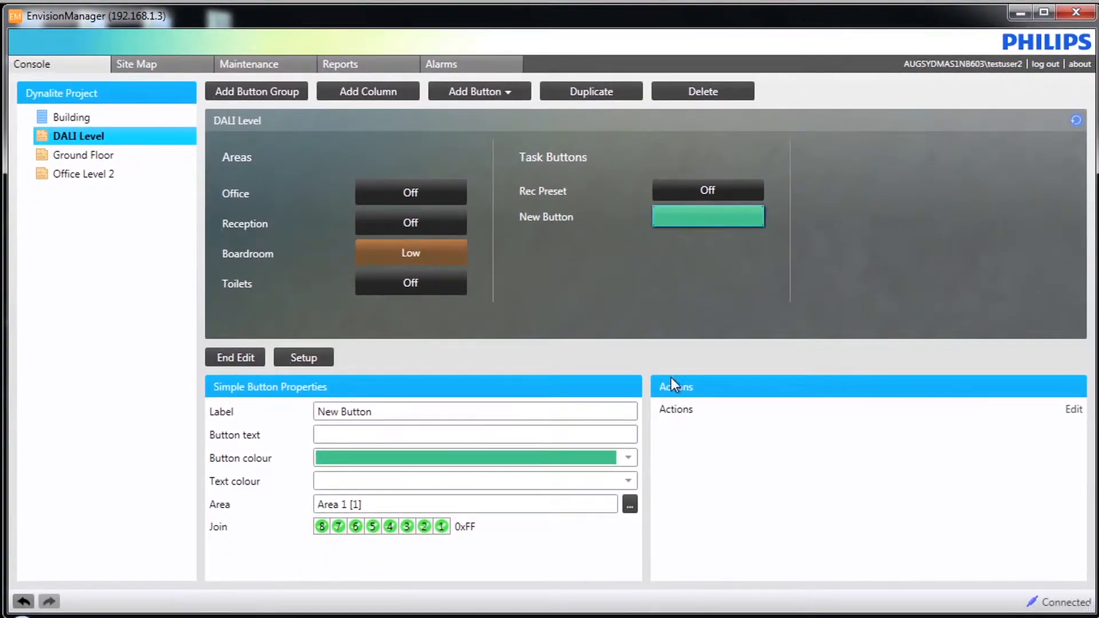
{"action": "left_click", "coordinate": [630, 505]}
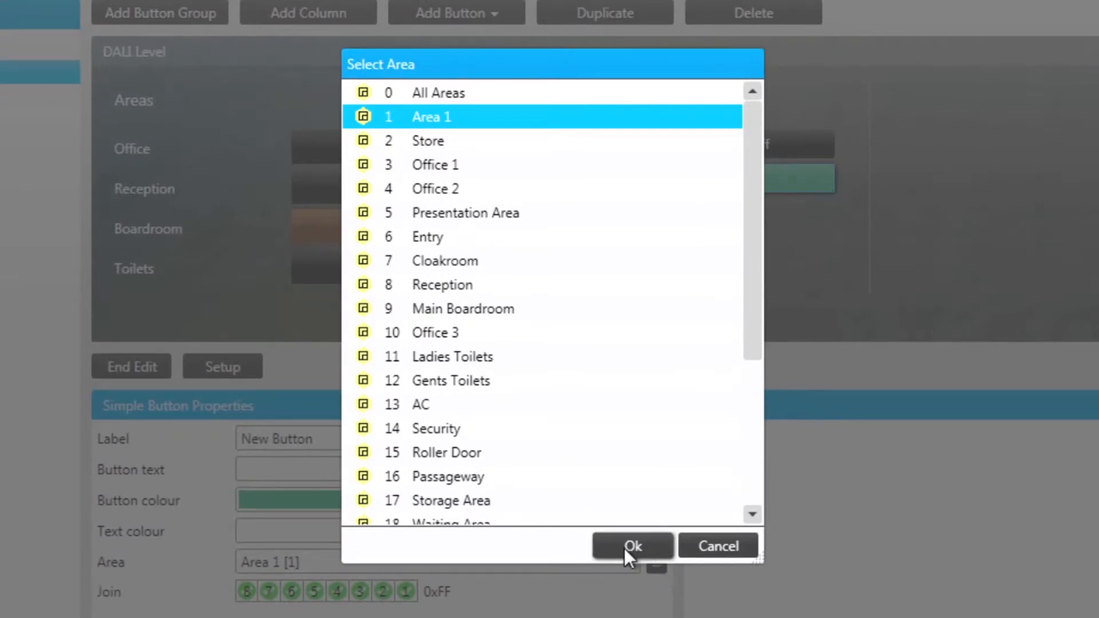
{"action": "scroll", "coordinate": [746, 321], "scroll_direction": "down", "scroll_amount": 4}
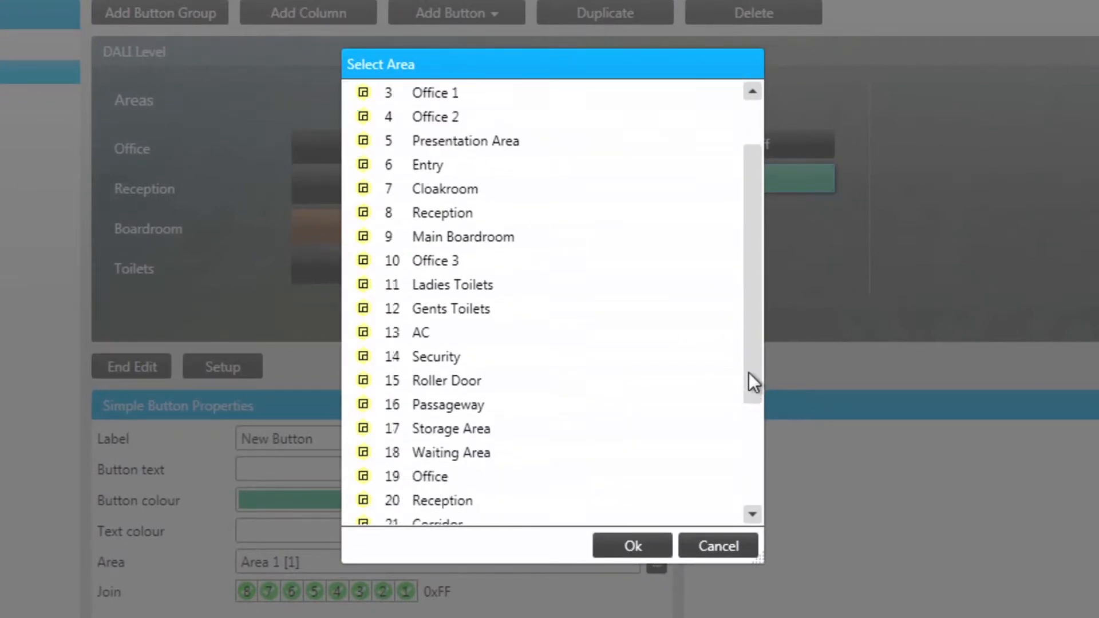
{"action": "left_click", "coordinate": [450, 451]}
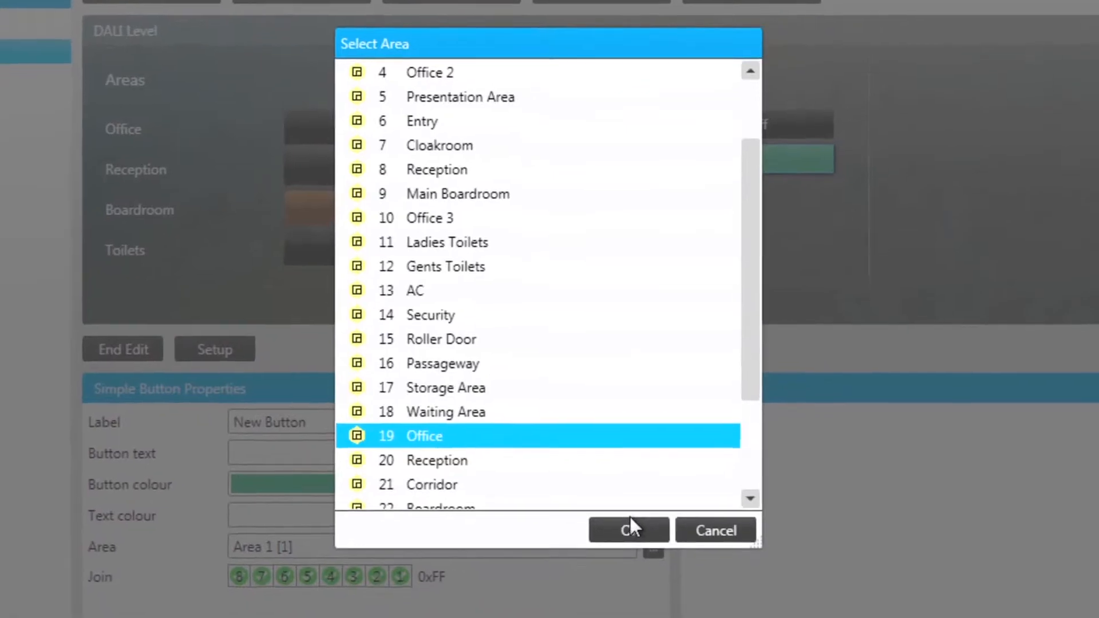
{"action": "left_click", "coordinate": [631, 543]}
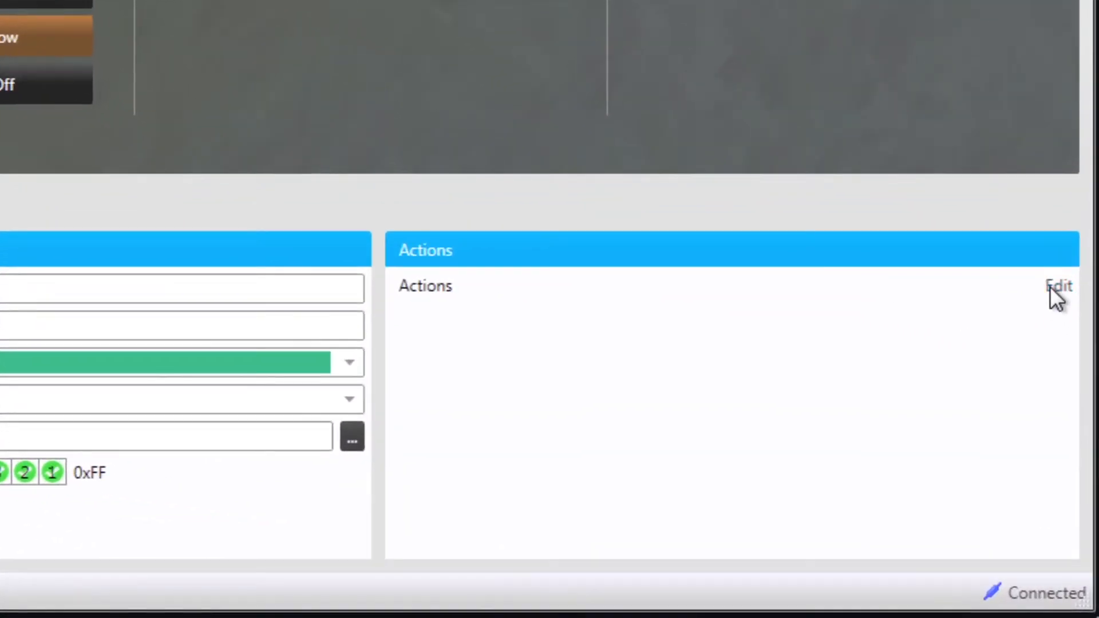
Step: Add a preset action to the simple button that sets Office [19] to High with a 2-second fade
{"action": "left_click", "coordinate": [1052, 288]}
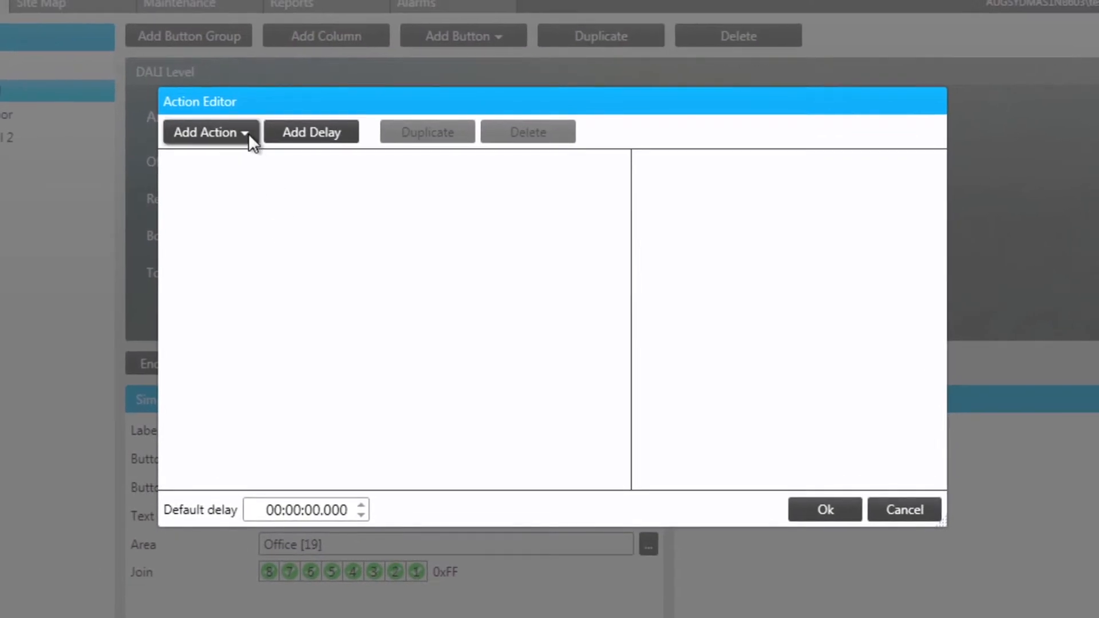
{"action": "left_click", "coordinate": [248, 133]}
{"action": "left_click", "coordinate": [244, 174]}
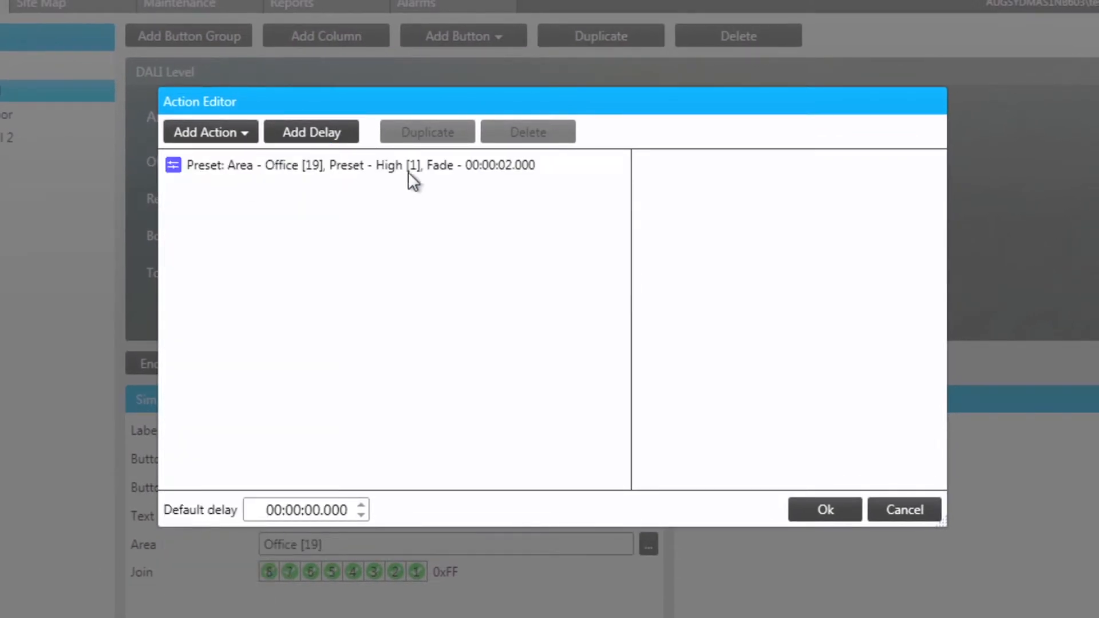
{"action": "left_click", "coordinate": [426, 169]}
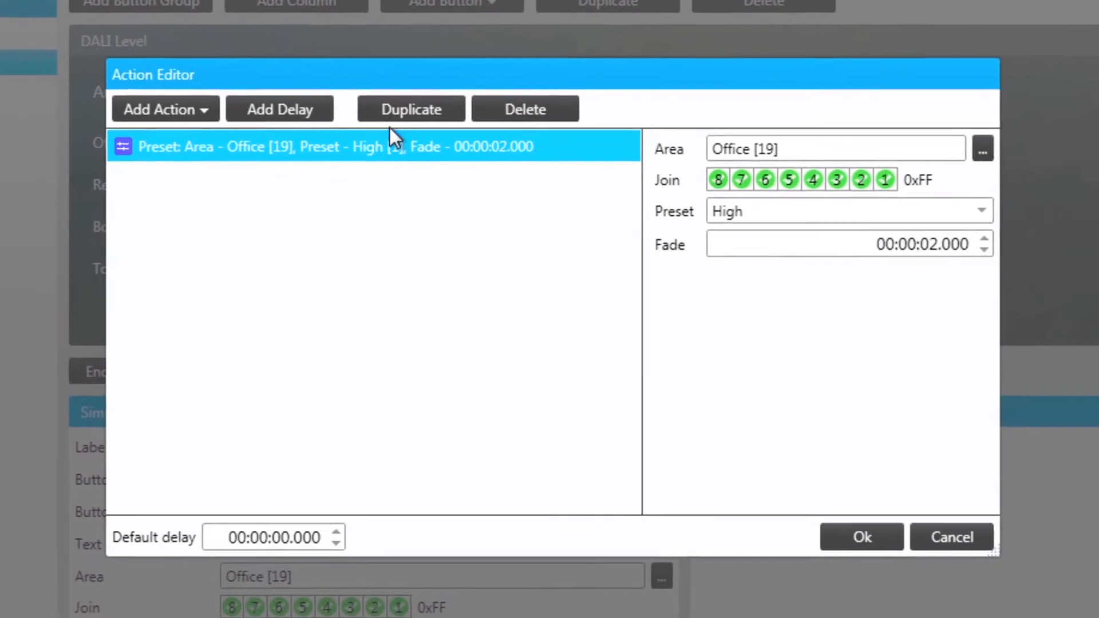
Step: Add a delay of 5 seconds after the High preset action
{"action": "left_click", "coordinate": [303, 106]}
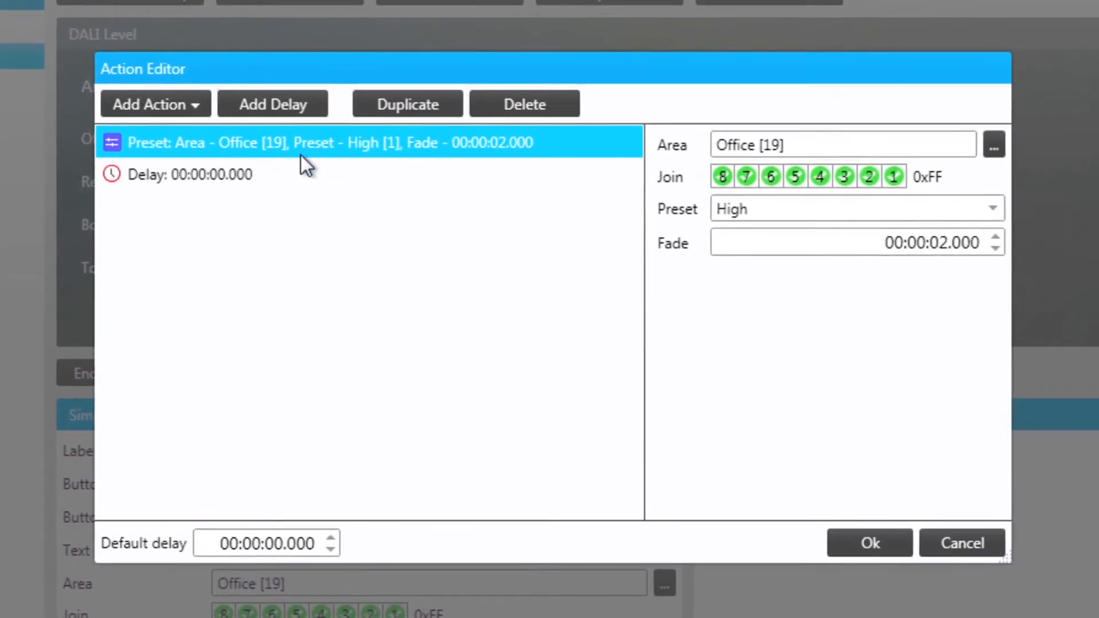
{"action": "left_click", "coordinate": [221, 172]}
{"action": "left_click", "coordinate": [939, 145]}
{"action": "type", "text": "5"}
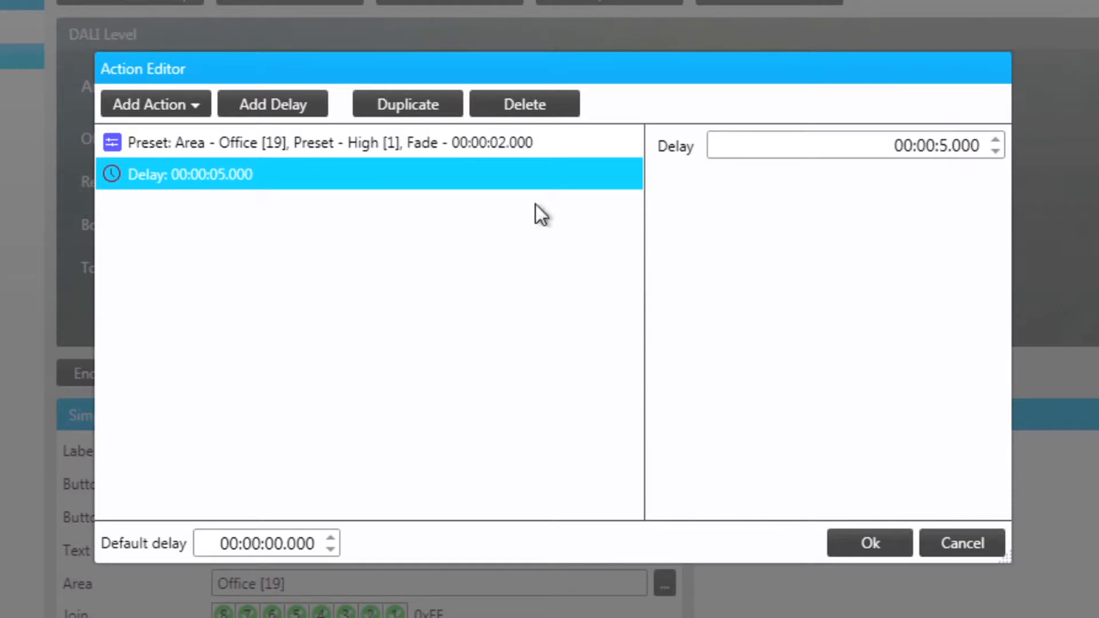
Step: Add a second Office [19] preset action after the delay and set its preset to Medium
{"action": "left_click", "coordinate": [201, 106]}
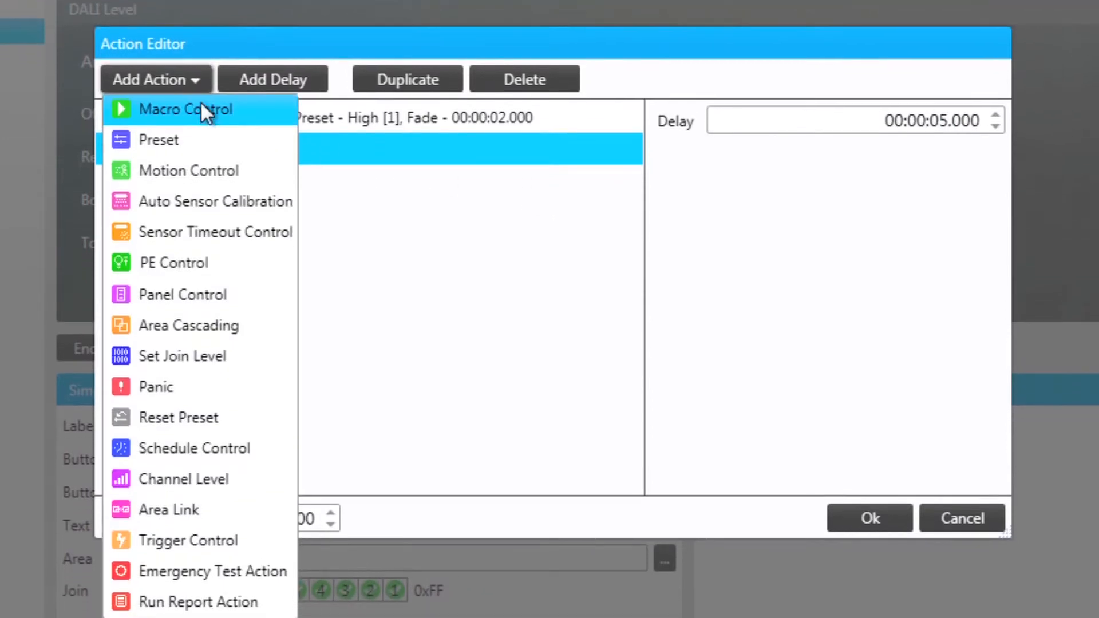
{"action": "left_click", "coordinate": [201, 163]}
{"action": "left_click", "coordinate": [329, 168]}
{"action": "left_click", "coordinate": [859, 170]}
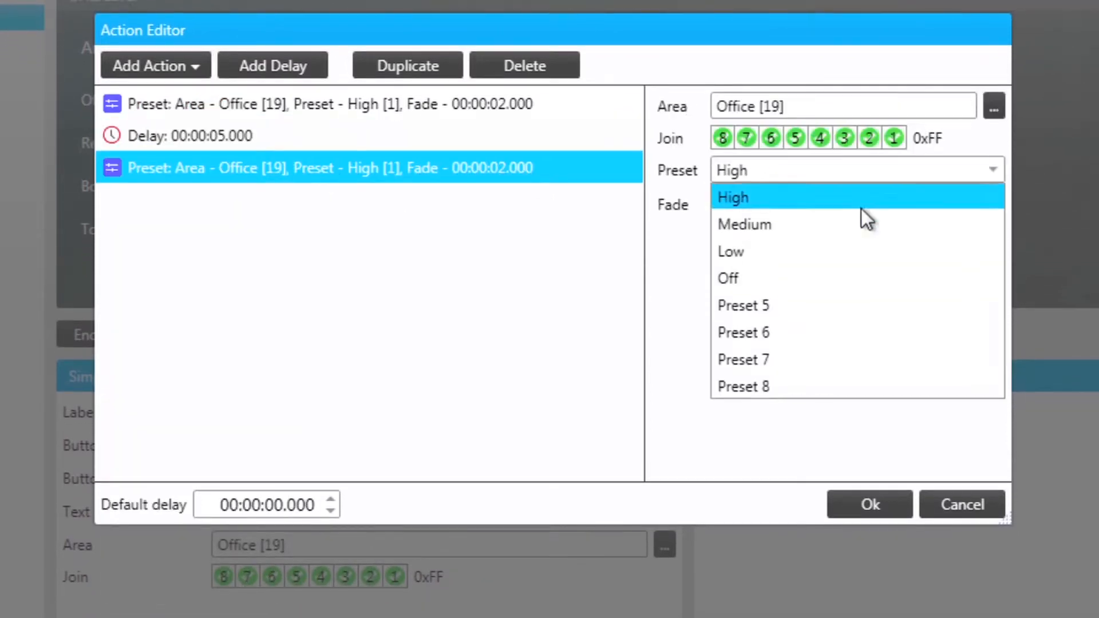
{"action": "left_click", "coordinate": [767, 224]}
Step: Duplicate the 5-second delay and the Medium preset action, and set the copied action's preset to Low
{"action": "left_click", "coordinate": [235, 175]}
{"action": "left_click", "coordinate": [409, 104]}
{"action": "left_click", "coordinate": [378, 205]}
{"action": "left_click", "coordinate": [407, 95]}
{"action": "left_click", "coordinate": [373, 269]}
{"action": "left_click", "coordinate": [979, 207]}
{"action": "left_click", "coordinate": [763, 288]}
Step: Duplicate the delay and the Low preset action, set the last action's preset to Off, and accept the action sequence
{"action": "left_click", "coordinate": [401, 237]}
{"action": "left_click", "coordinate": [403, 107]}
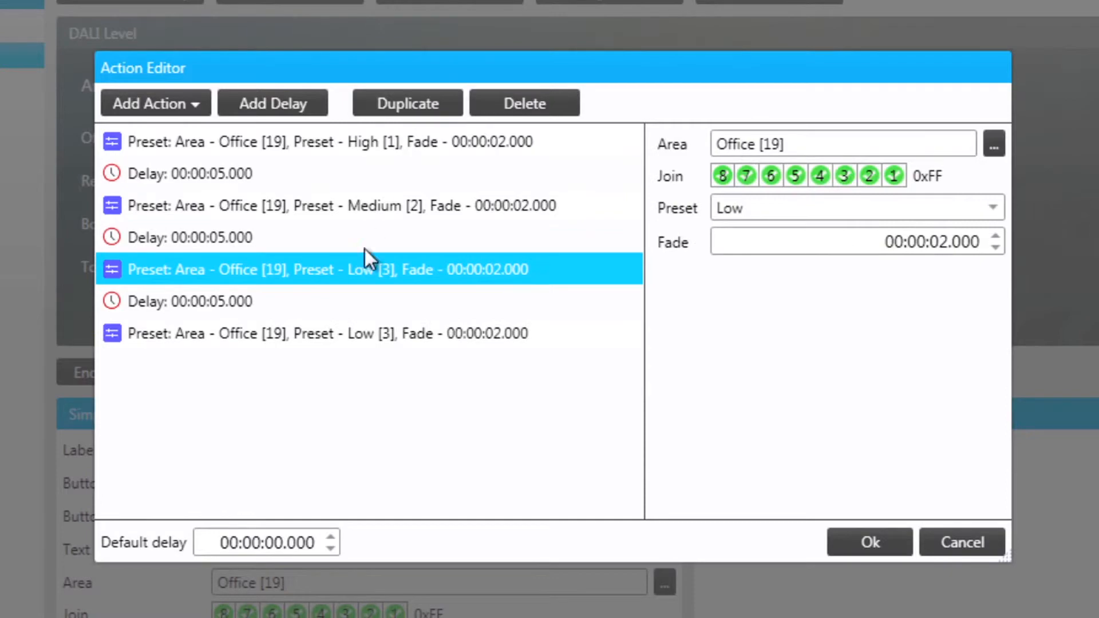
{"action": "left_click", "coordinate": [350, 333]}
{"action": "left_click", "coordinate": [990, 213]}
{"action": "left_click", "coordinate": [947, 307]}
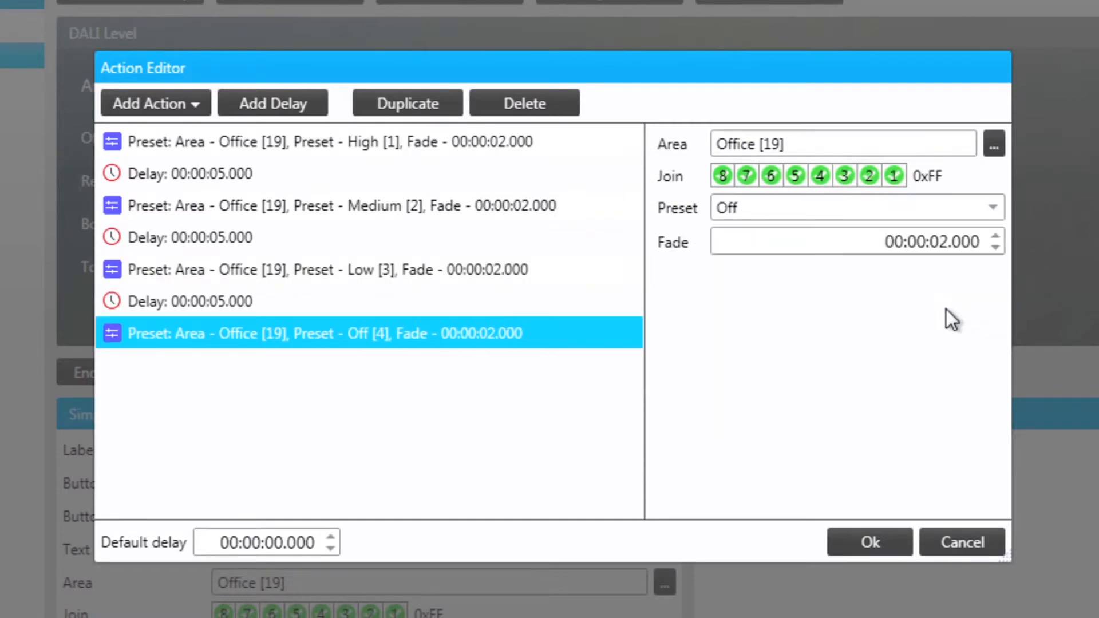
{"action": "left_click", "coordinate": [863, 543]}
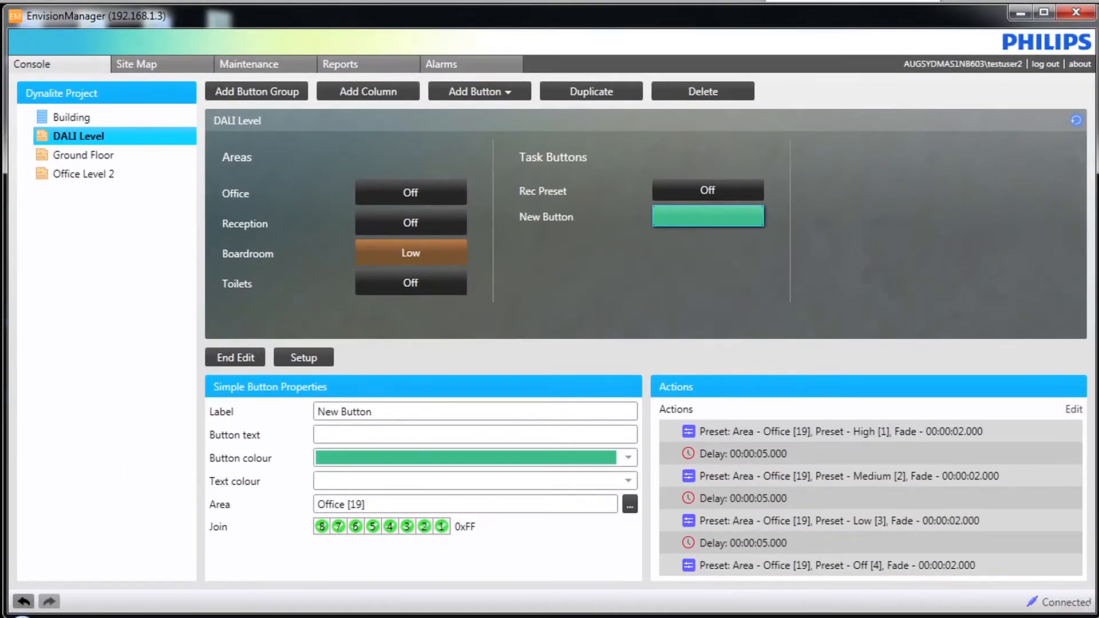
Step: End editing and run the simple button's action sequence for the Office area
{"action": "left_click", "coordinate": [236, 357]}
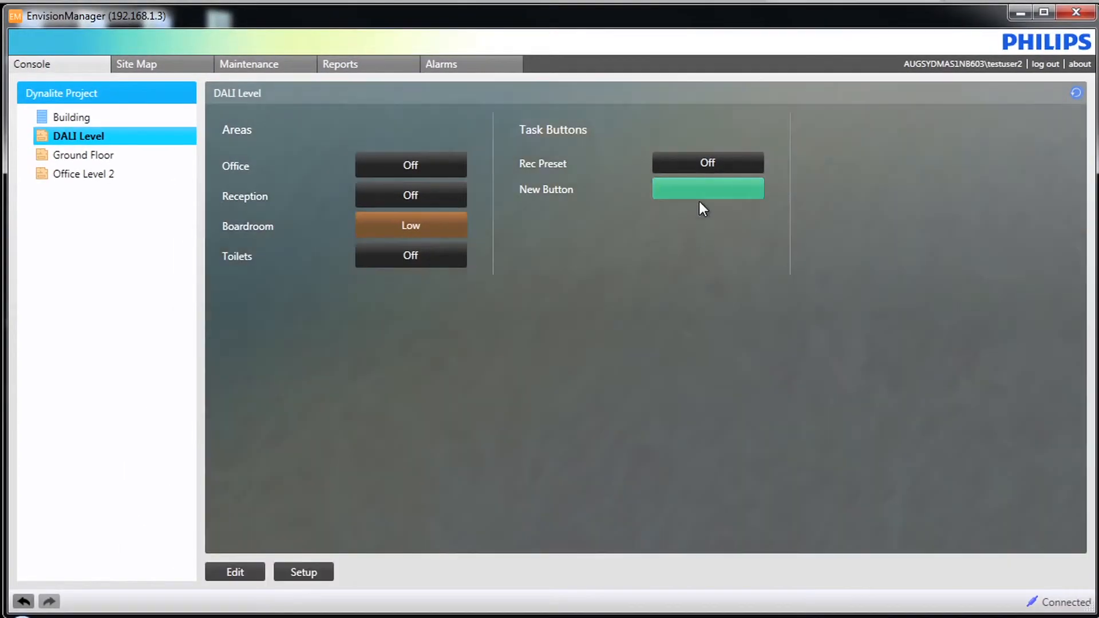
{"action": "left_click", "coordinate": [705, 189]}
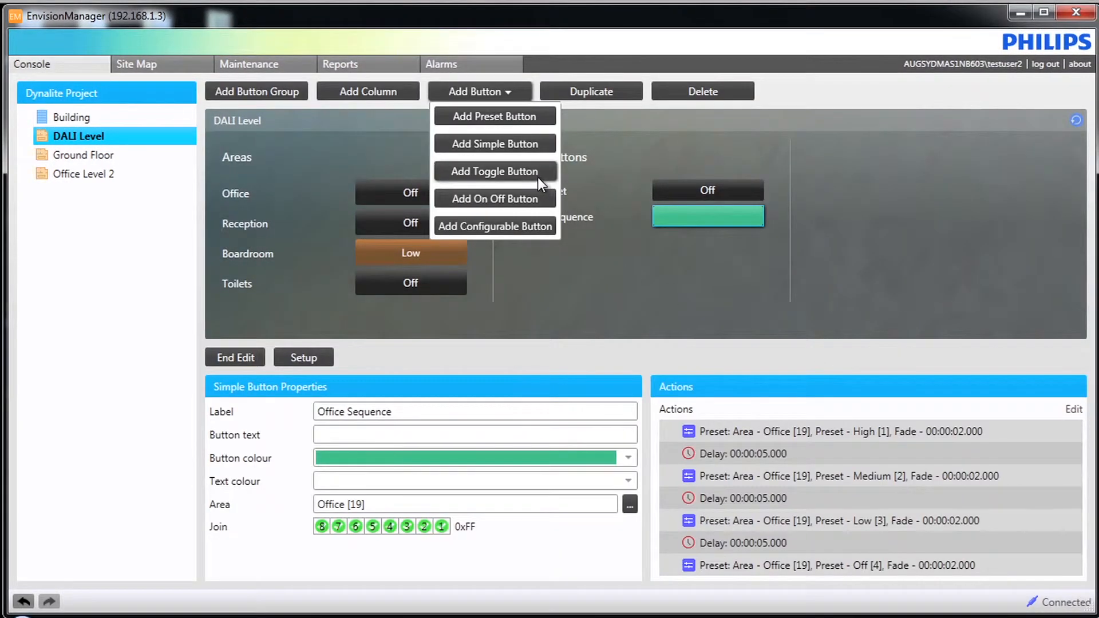
Step: Add a toggle button to the Task Buttons group below Office Sequence and open its properties
{"action": "left_click", "coordinate": [537, 176]}
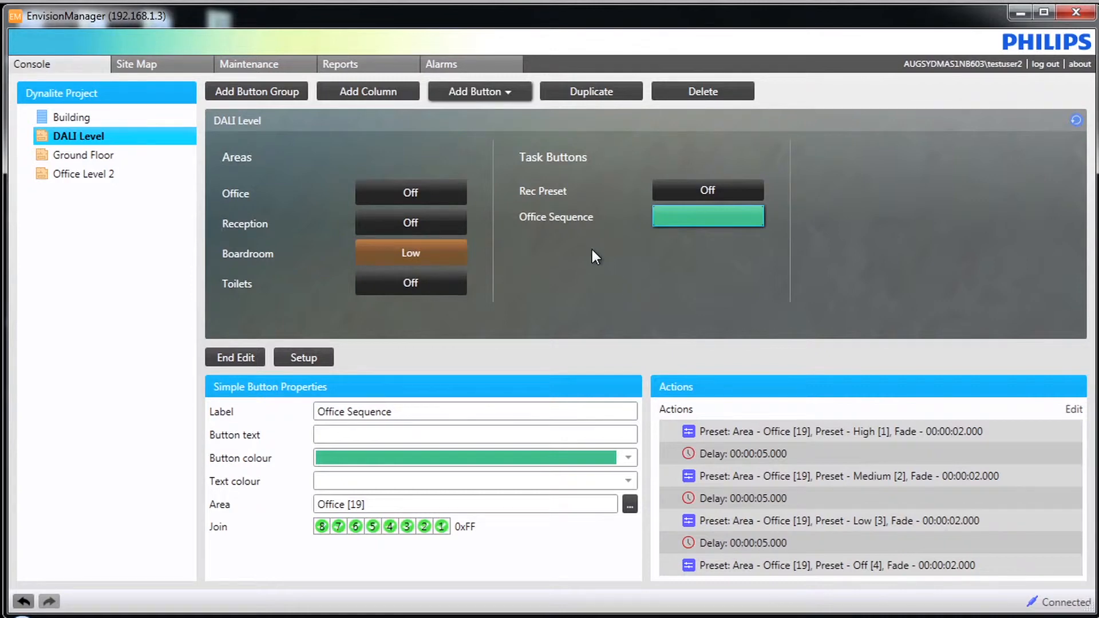
{"action": "left_click", "coordinate": [509, 90]}
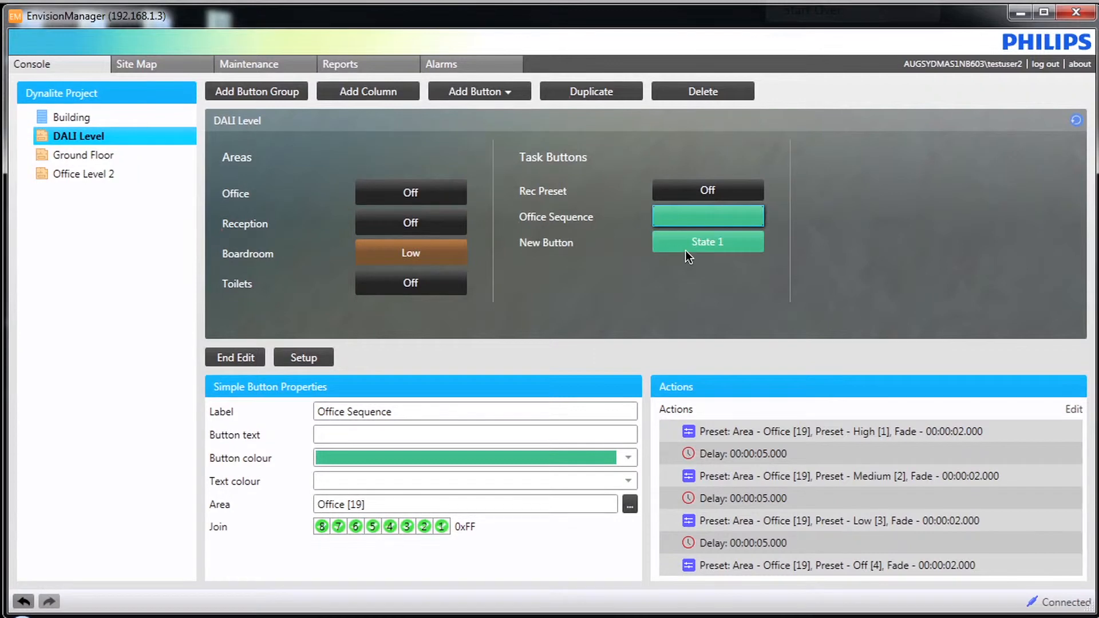
{"action": "left_click", "coordinate": [685, 245]}
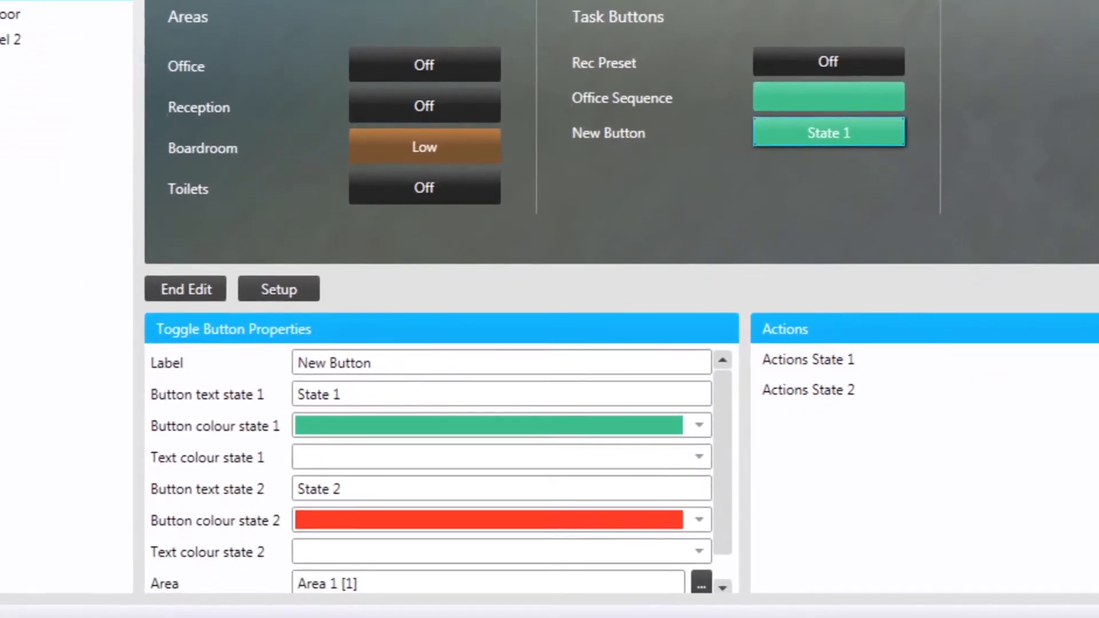
Step: Replace the new toggle button's label with Toggle Boardroom
{"action": "key", "text": "shift+Left"}
{"action": "key", "text": "shift+Left"}
{"action": "key", "text": "shift+Left"}
{"action": "key", "text": "shift+Left"}
{"action": "key", "text": "shift+Left"}
{"action": "key", "text": "shift+Left"}
{"action": "key", "text": "shift+Left"}
{"action": "key", "text": "shift+Left"}
{"action": "key", "text": "shift+Left"}
{"action": "key", "text": "shift+Left"}
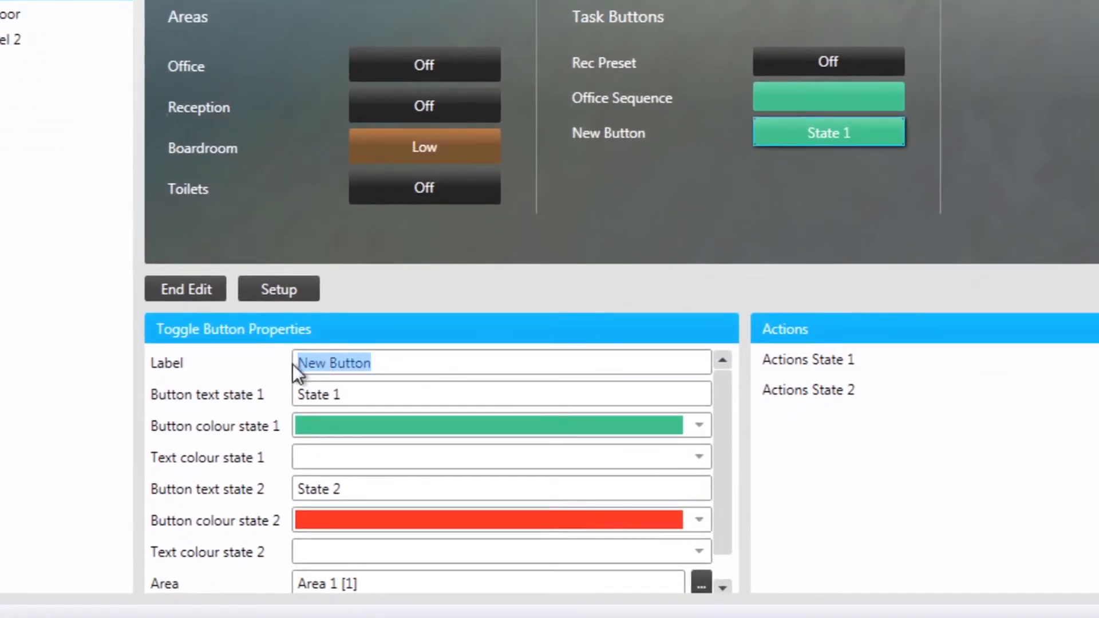
{"action": "type", "text": "T"}
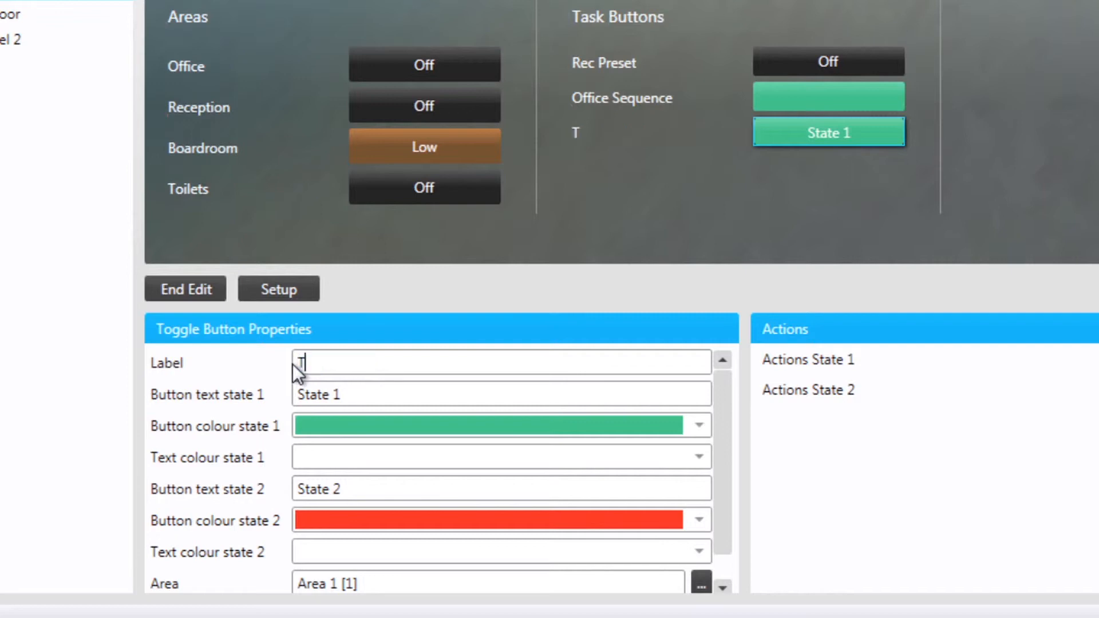
{"action": "type", "text": "oggle Bo"}
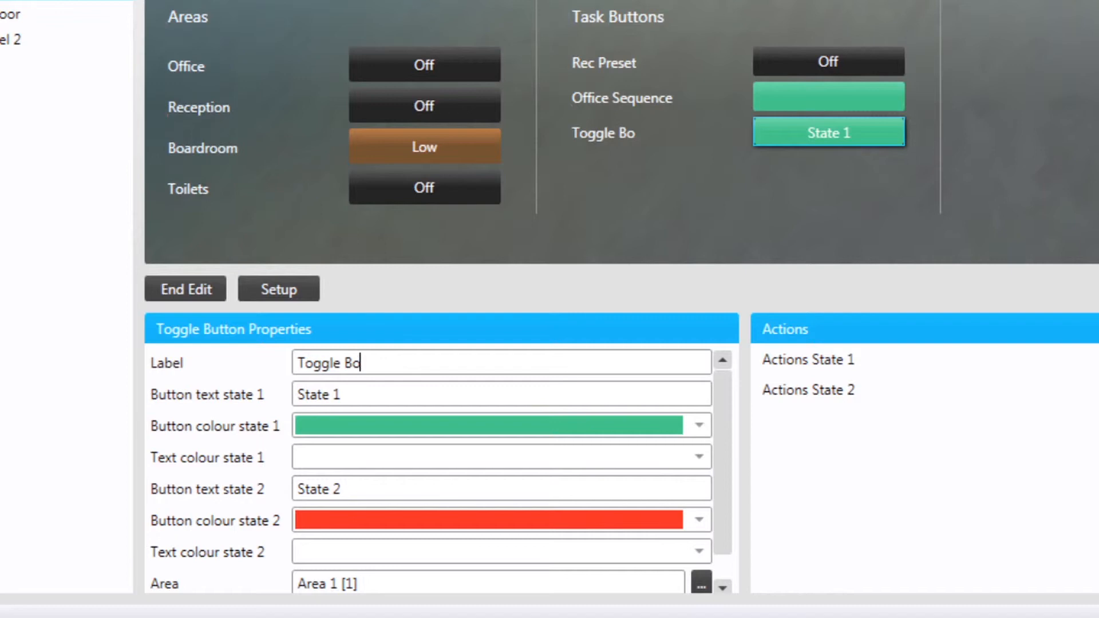
{"action": "type", "text": "ardroom"}
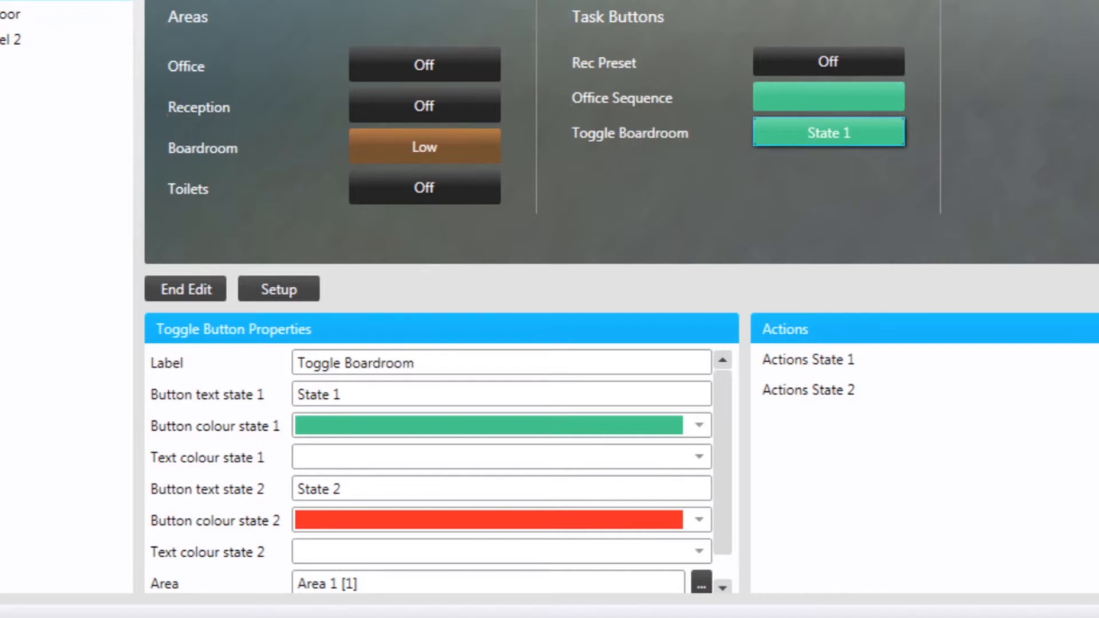
Step: Set the toggle button's text to Low for state 1 and High for state 2
{"action": "left_click", "coordinate": [340, 395]}
{"action": "left_click_drag", "start_coordinate": [341, 395], "coordinate": [297, 395]}
{"action": "type", "text": "Low"}
{"action": "left_click", "coordinate": [346, 486]}
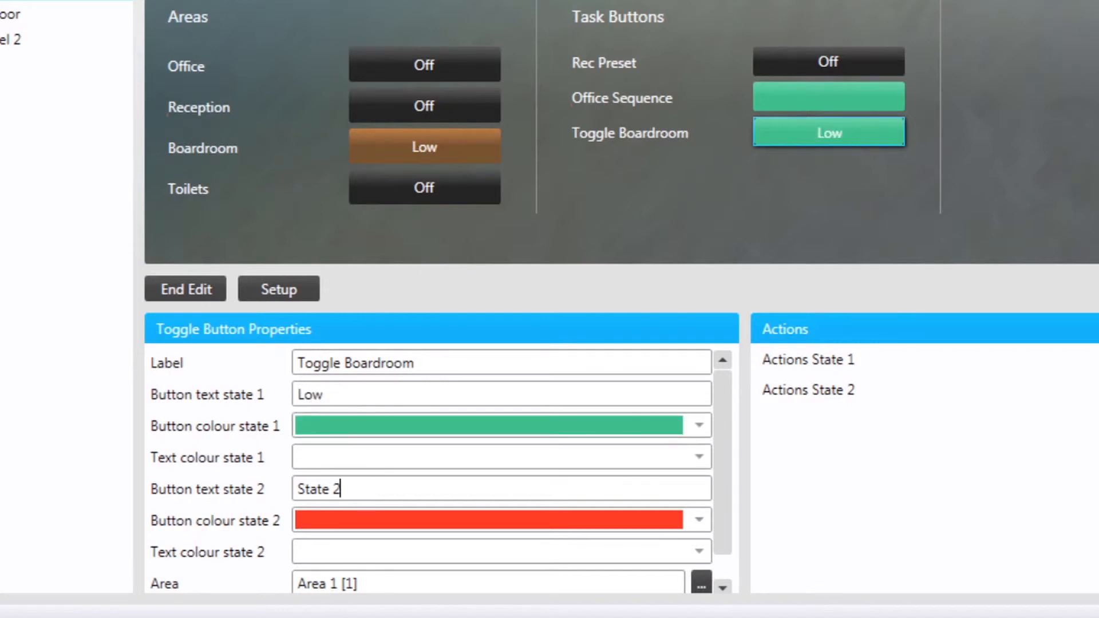
{"action": "left_click_drag", "start_coordinate": [342, 489], "coordinate": [297, 489]}
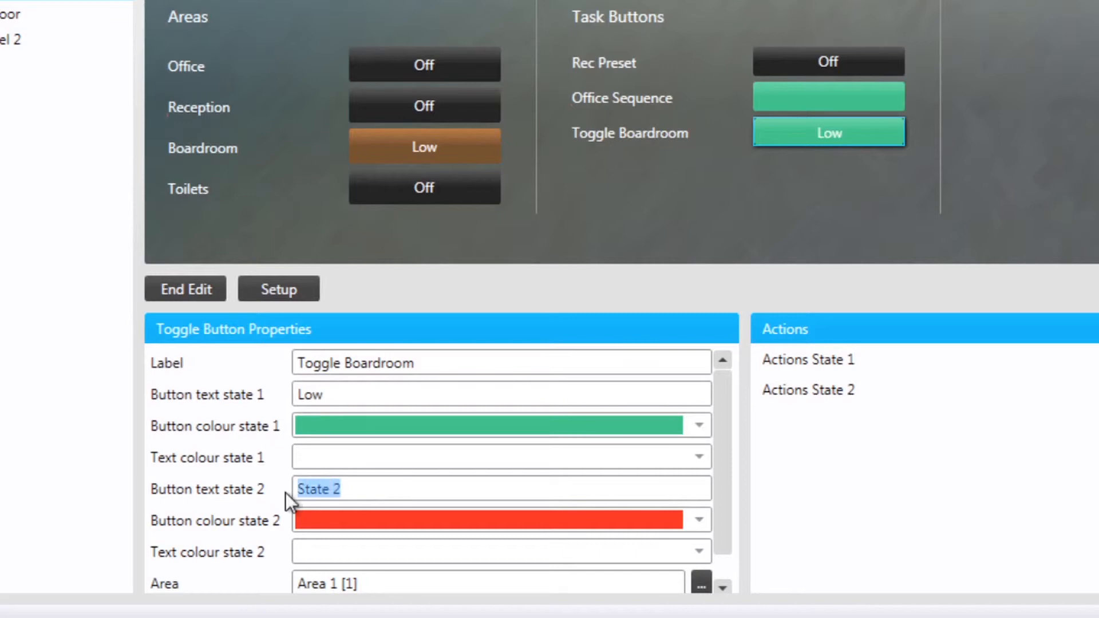
{"action": "type", "text": "High"}
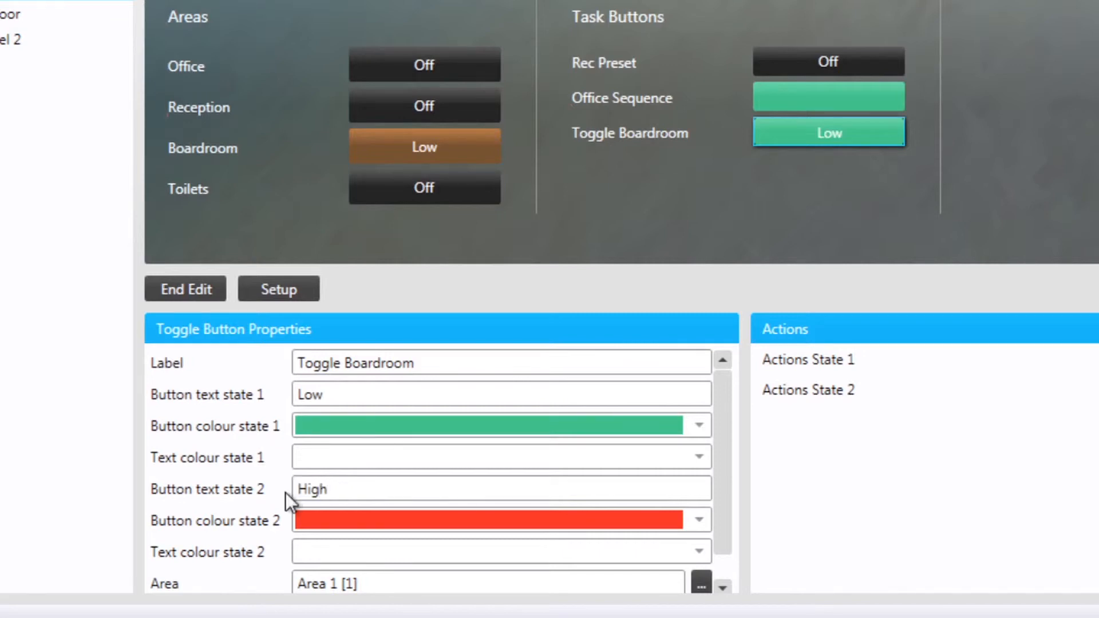
Step: Assign area 22, Boardroom, to the Toggle Boardroom button
{"action": "left_click", "coordinate": [701, 582]}
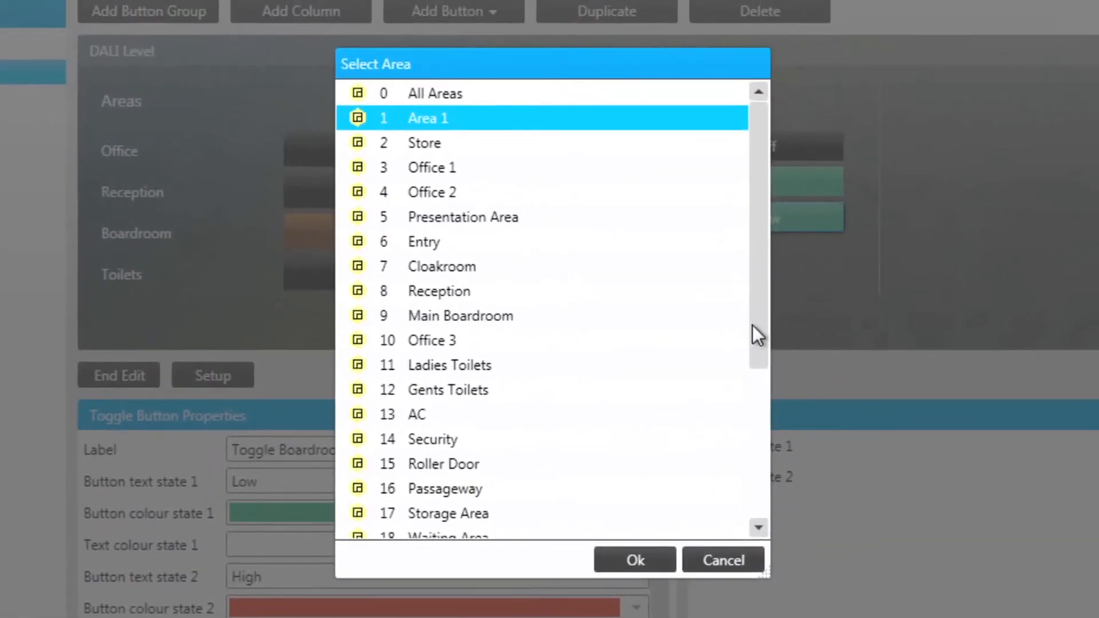
{"action": "left_click_drag", "start_coordinate": [754, 324], "coordinate": [715, 446]}
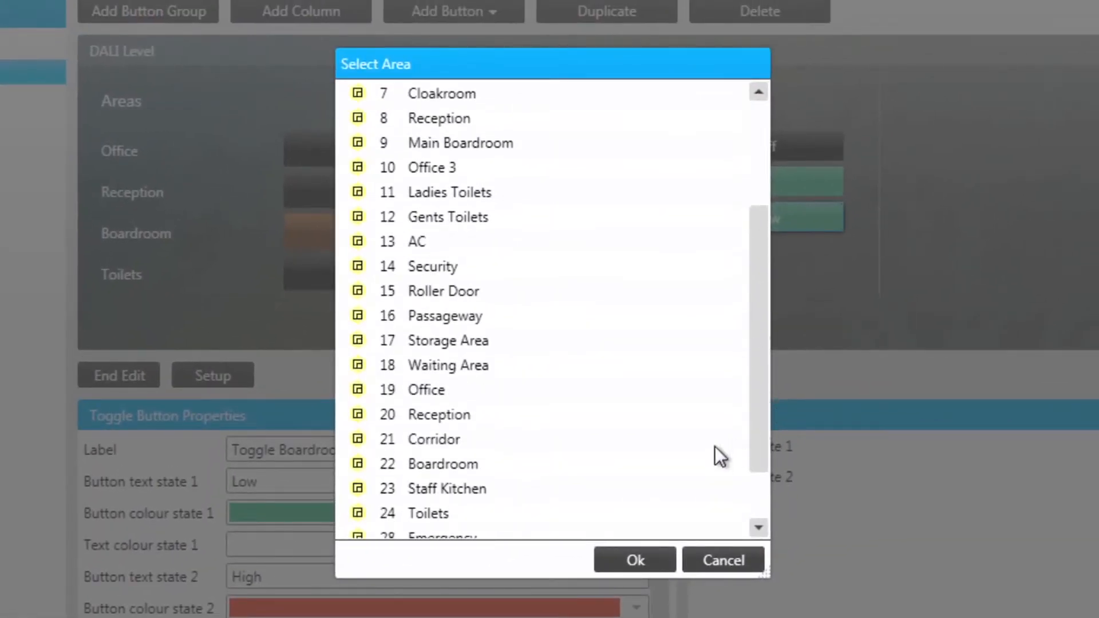
{"action": "left_click", "coordinate": [438, 465]}
{"action": "left_click", "coordinate": [625, 559]}
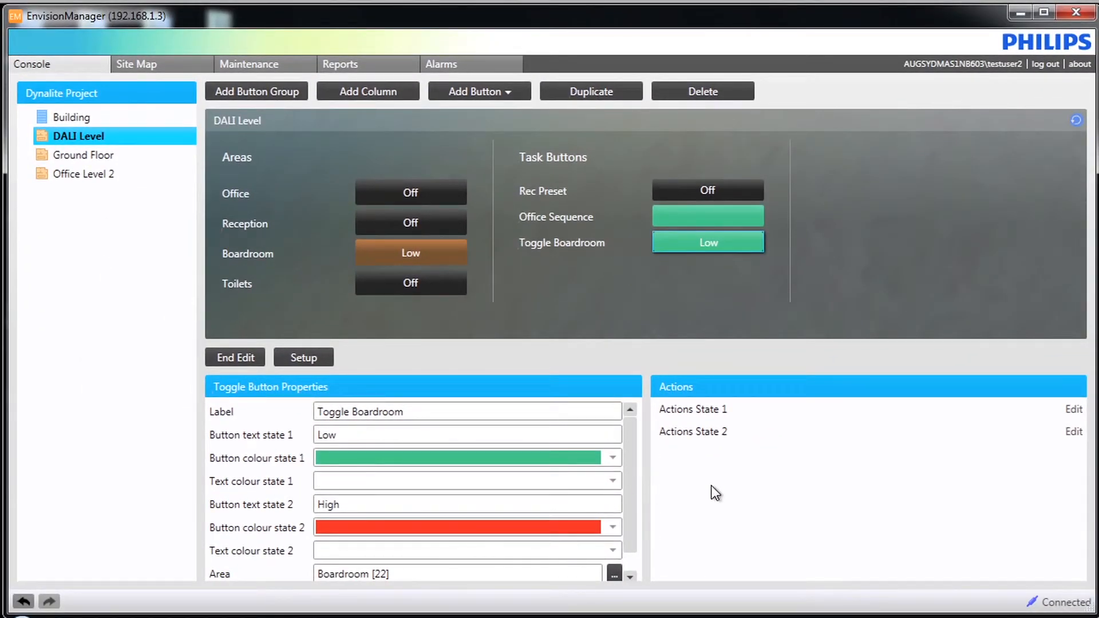
Step: Add a Preset action for the Boardroom with preset High to the toggle button's state 1 actions
{"action": "left_click", "coordinate": [1069, 409]}
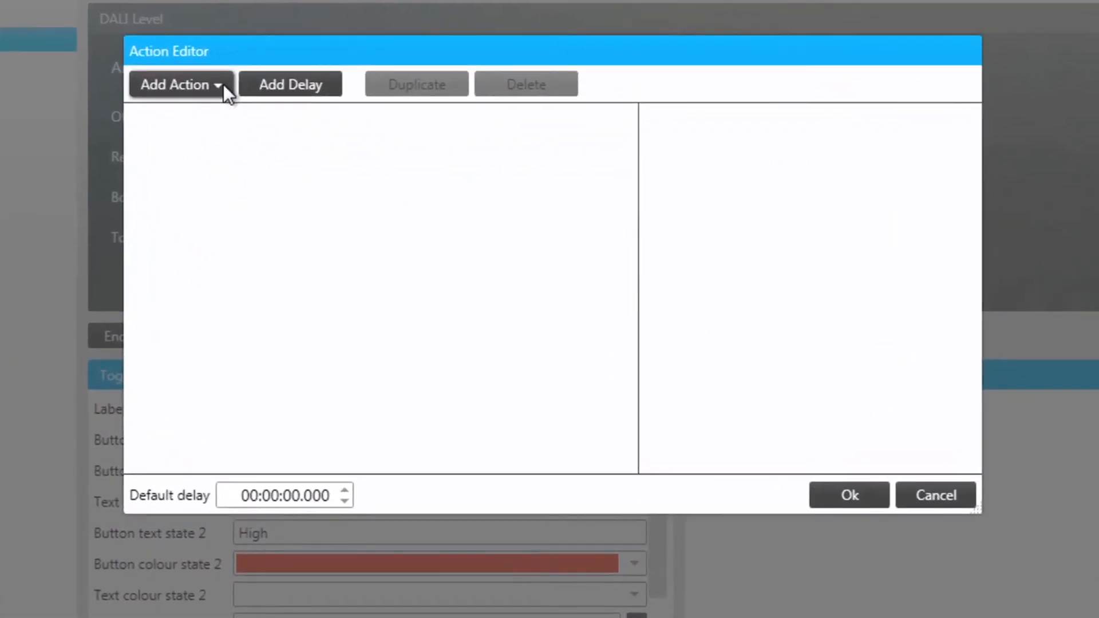
{"action": "left_click", "coordinate": [258, 121]}
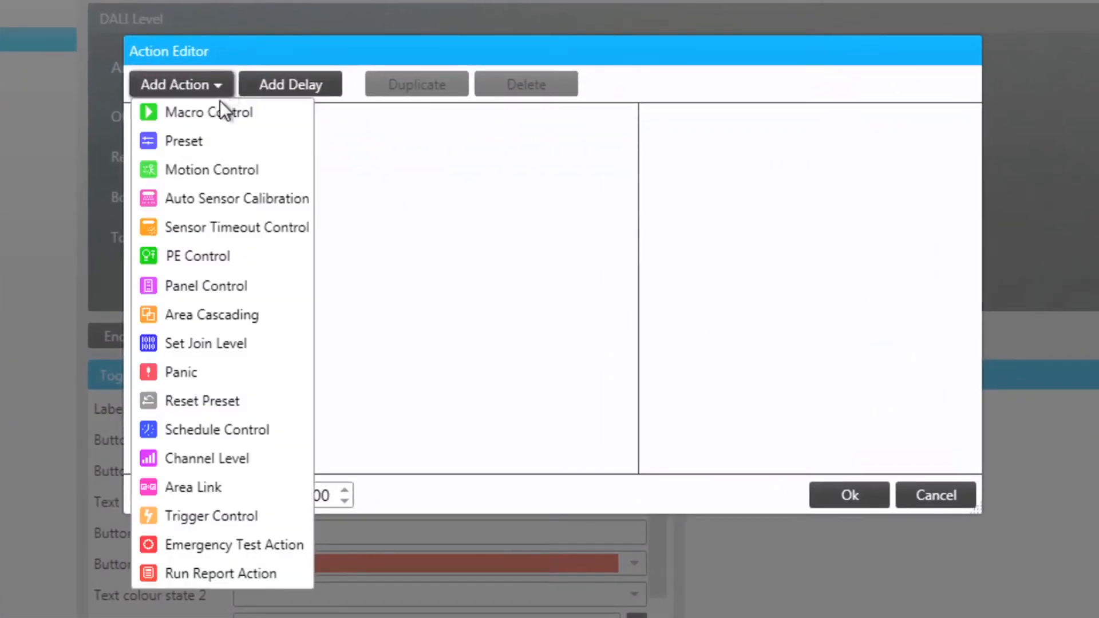
{"action": "left_click", "coordinate": [206, 141]}
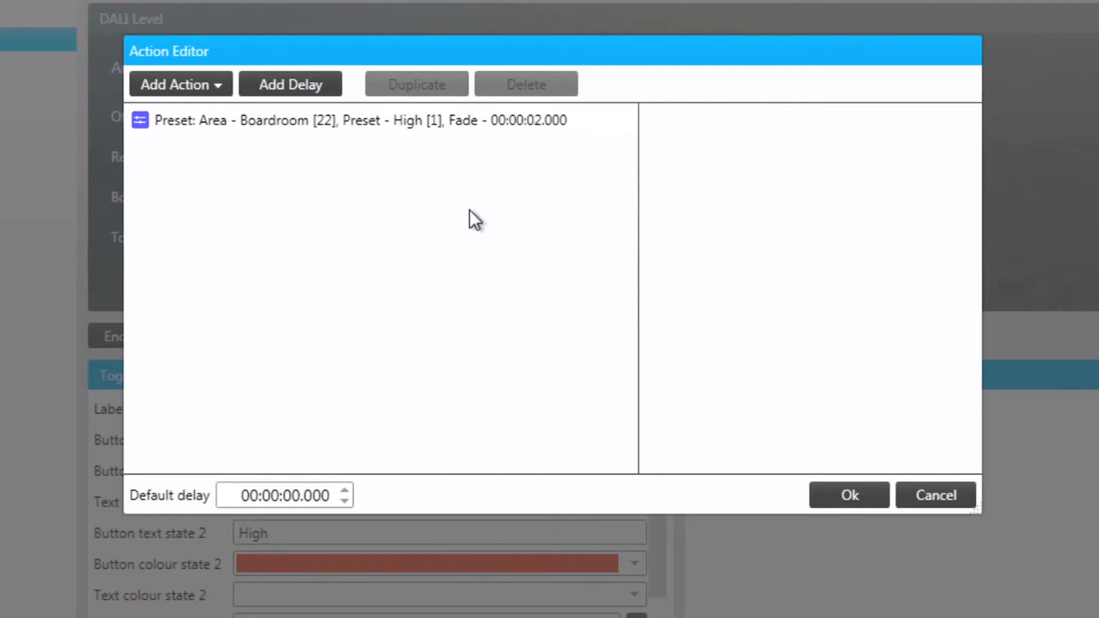
{"action": "left_click", "coordinate": [839, 498]}
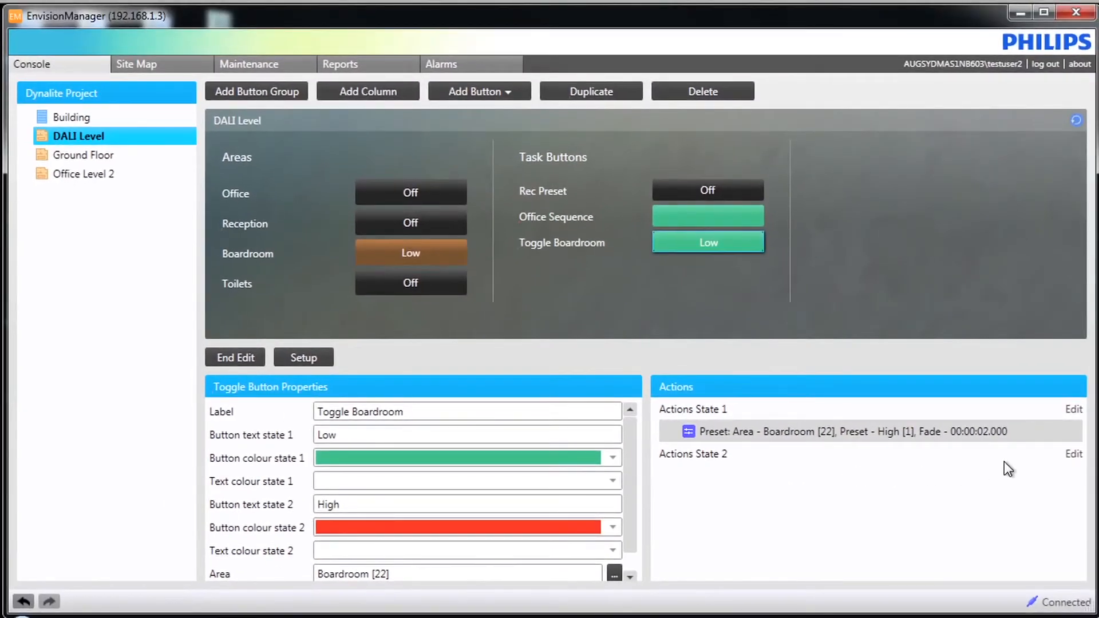
Step: Add a Preset action for the Boardroom to the toggle button's state 2 actions and set its preset to Low
{"action": "left_click", "coordinate": [1075, 455]}
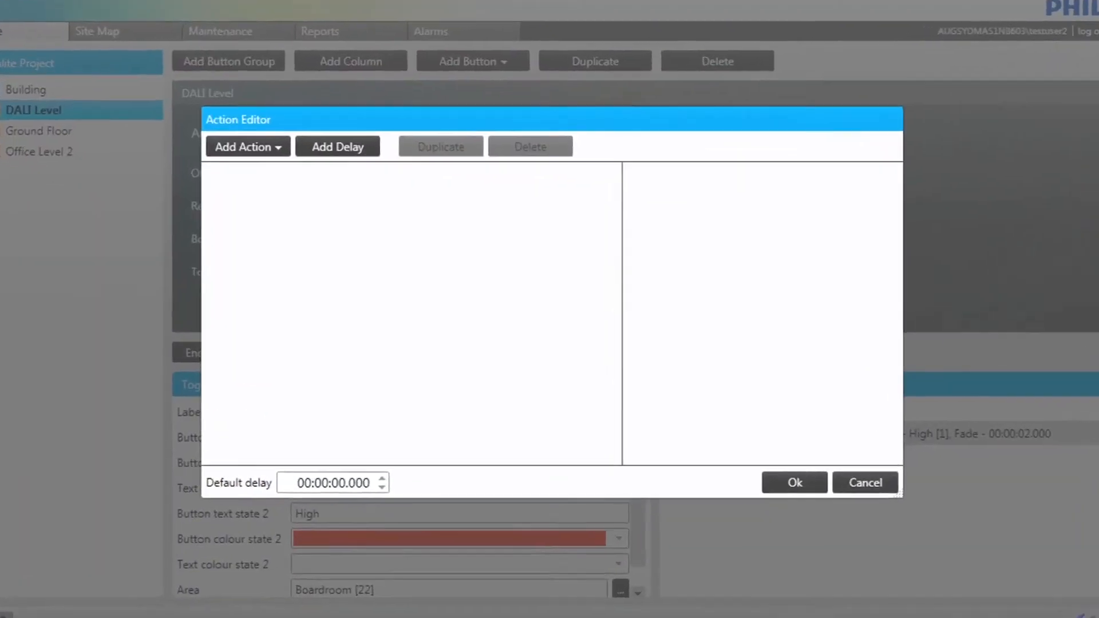
{"action": "left_click", "coordinate": [197, 68]}
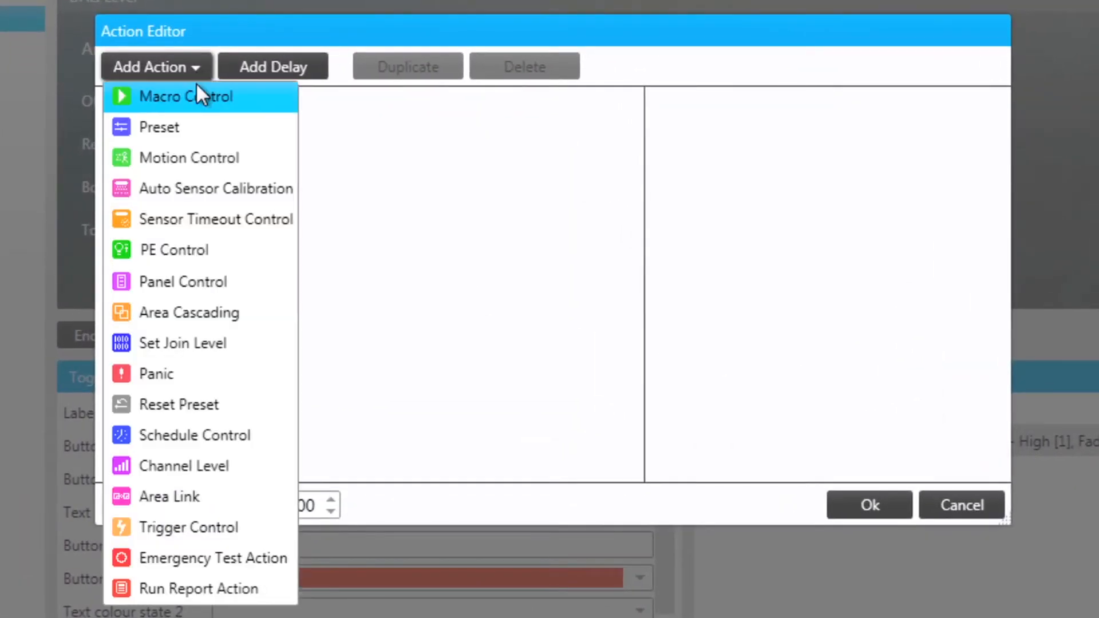
{"action": "left_click", "coordinate": [185, 127]}
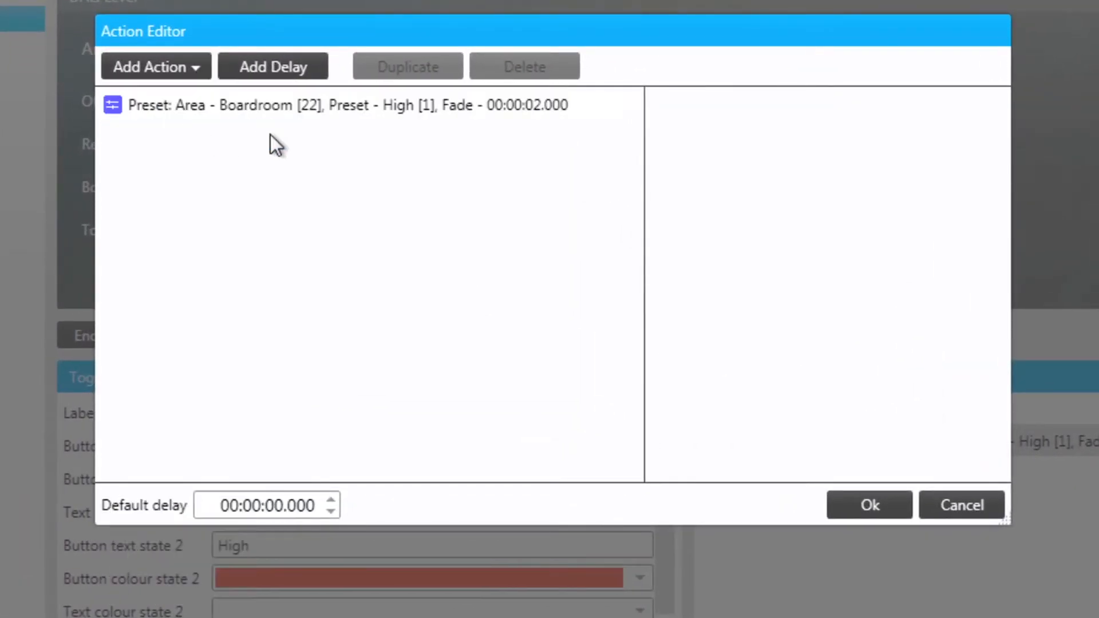
{"action": "left_click", "coordinate": [314, 109]}
{"action": "left_click", "coordinate": [998, 173]}
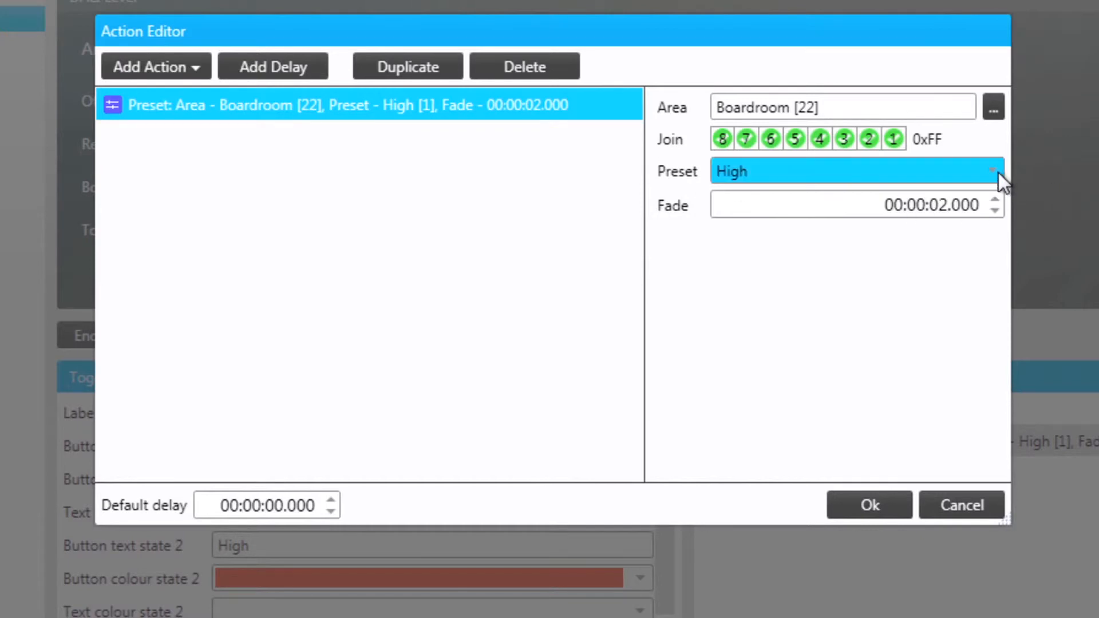
{"action": "left_click", "coordinate": [854, 252]}
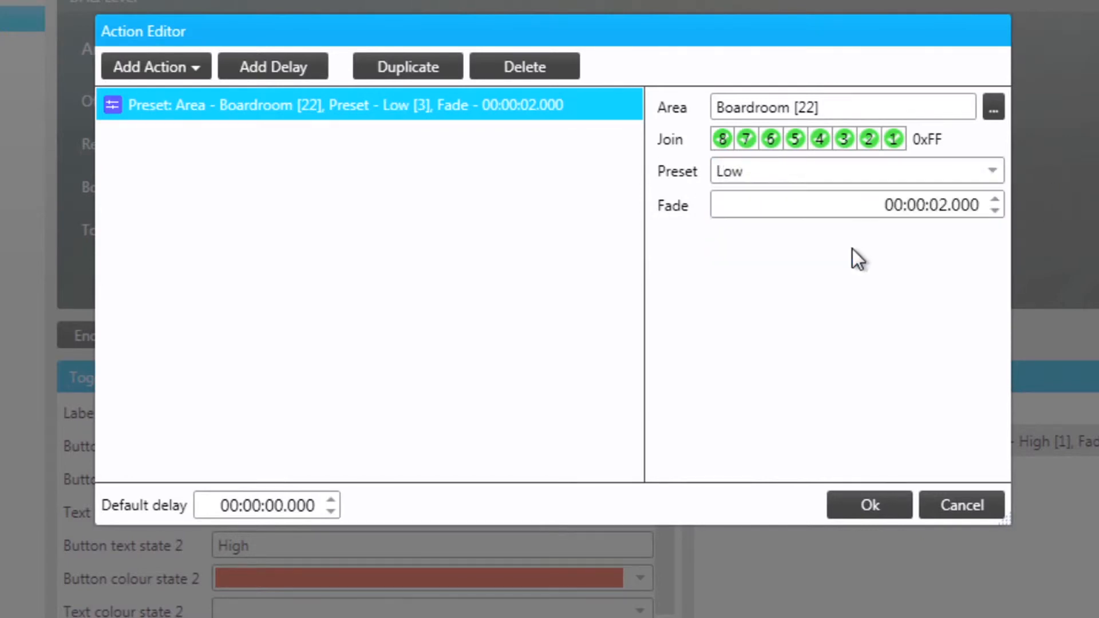
{"action": "left_click", "coordinate": [866, 502]}
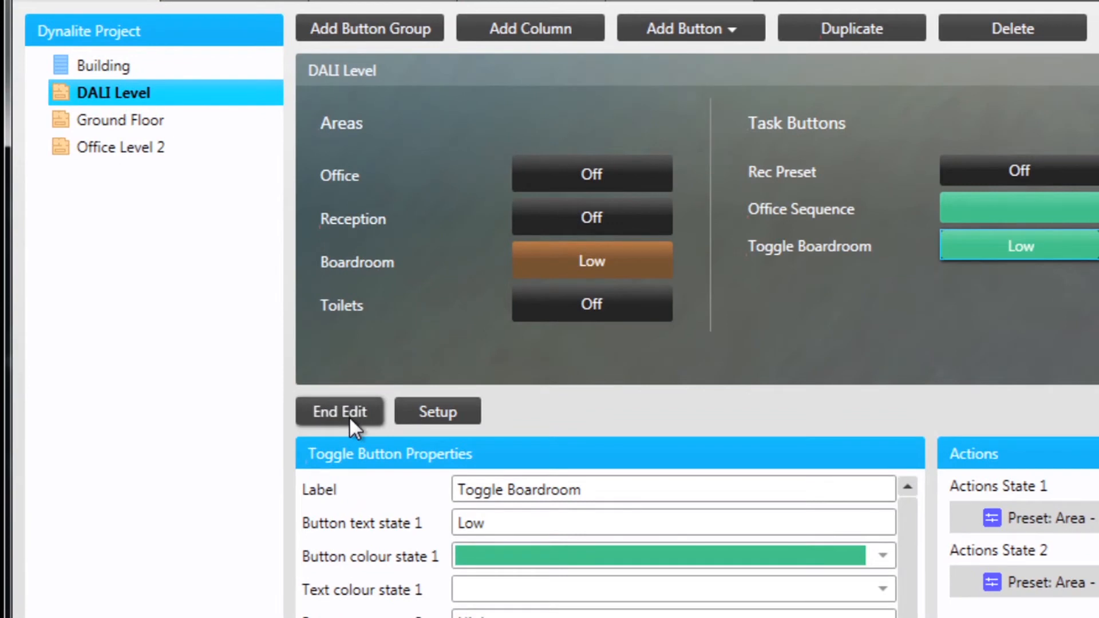
Step: End editing and test the Toggle Boardroom button by switching it between High and Low, finishing on High
{"action": "left_click", "coordinate": [343, 413]}
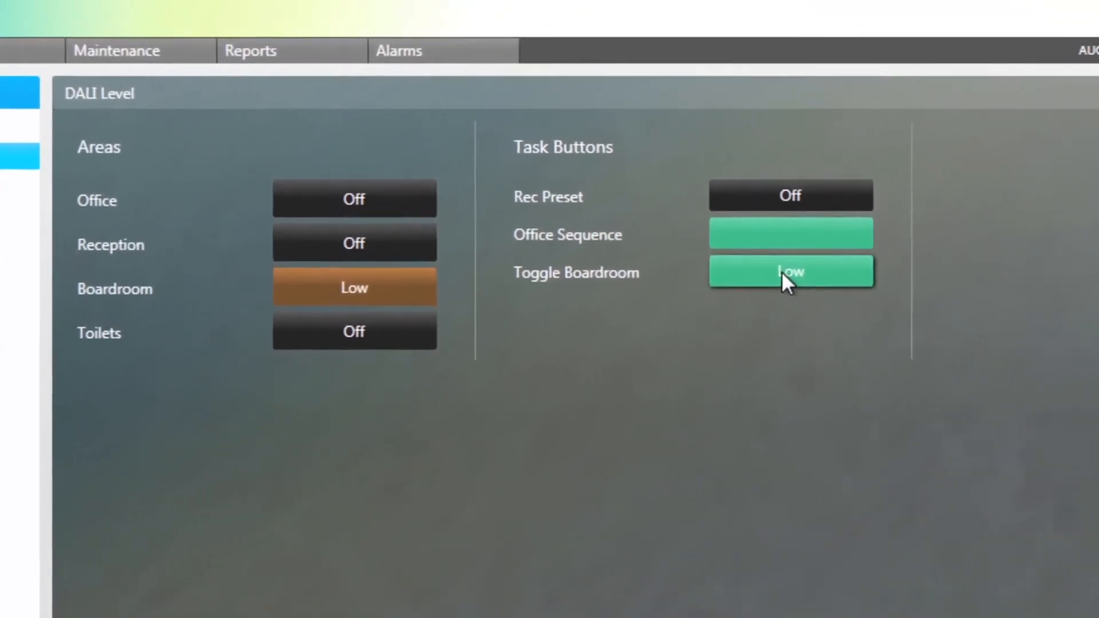
{"action": "left_click", "coordinate": [787, 270]}
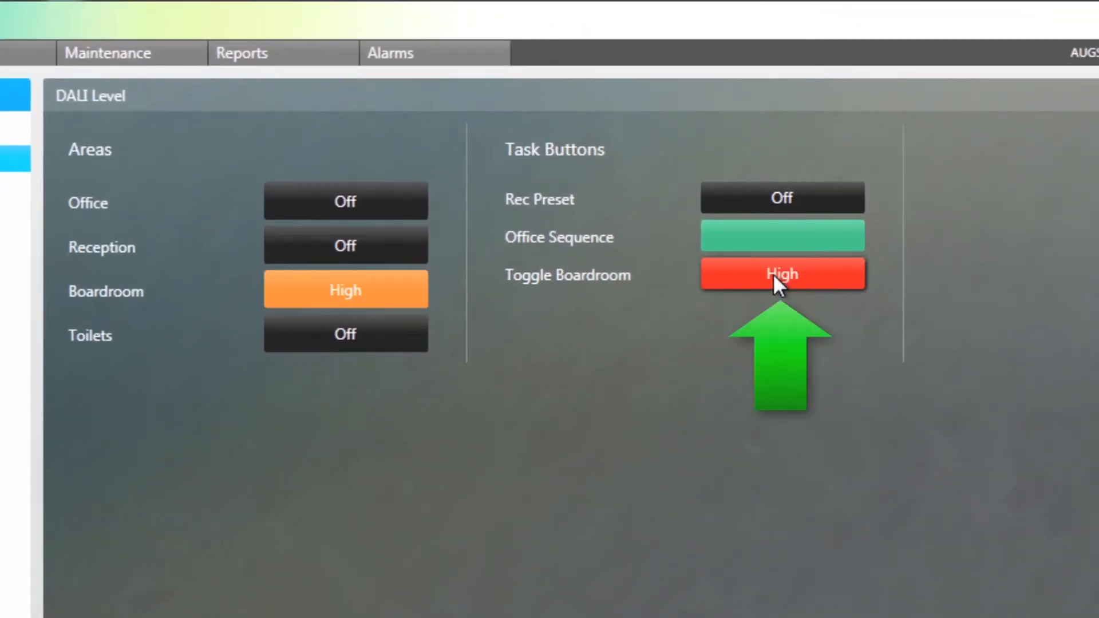
{"action": "left_click", "coordinate": [773, 275]}
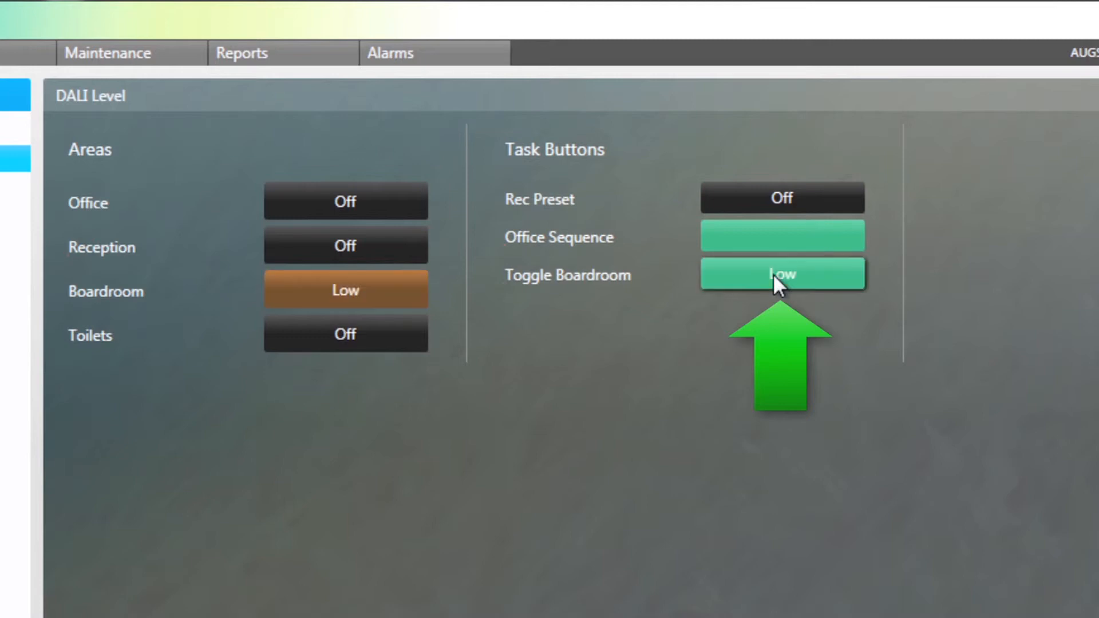
{"action": "left_click", "coordinate": [773, 274]}
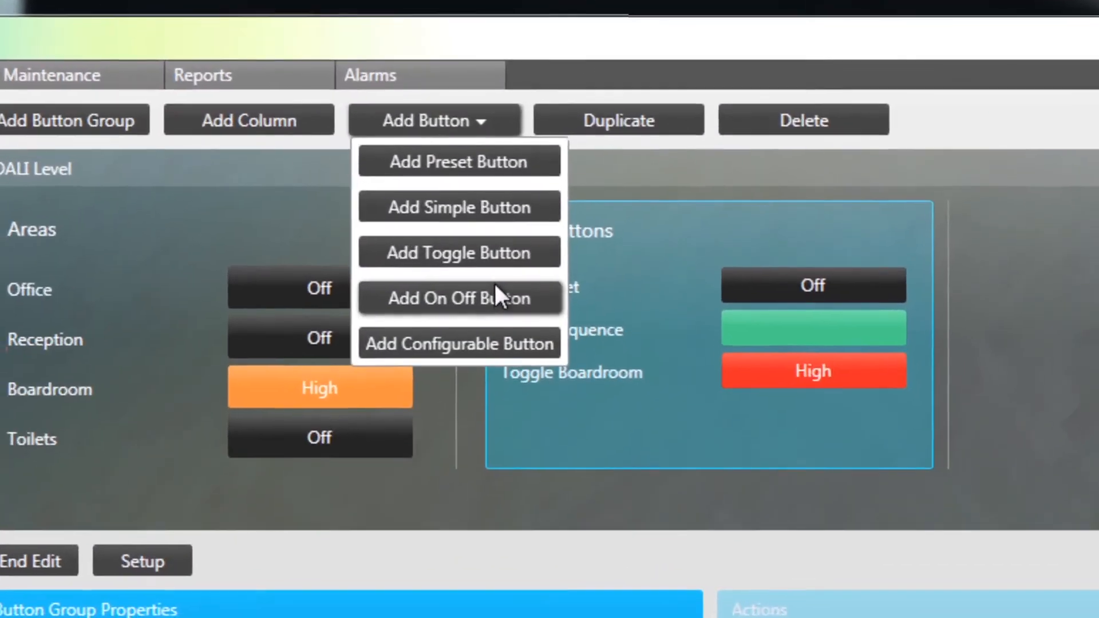
Step: Add an On Off button to the Task Buttons group and label it Toilet On/Off
{"action": "left_click", "coordinate": [493, 203]}
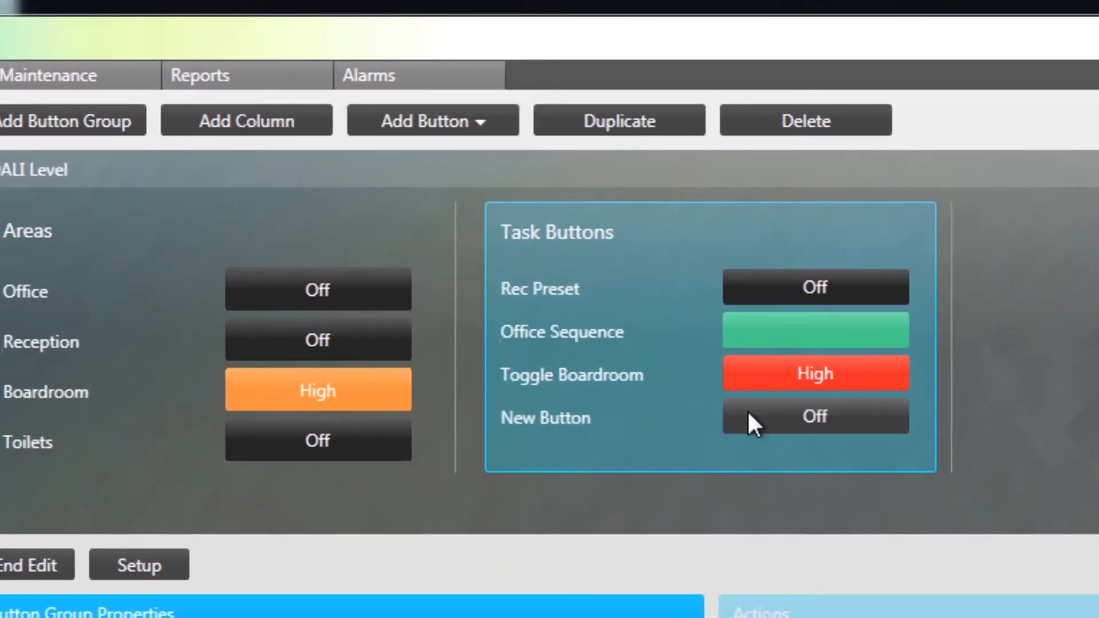
{"action": "left_click", "coordinate": [747, 410]}
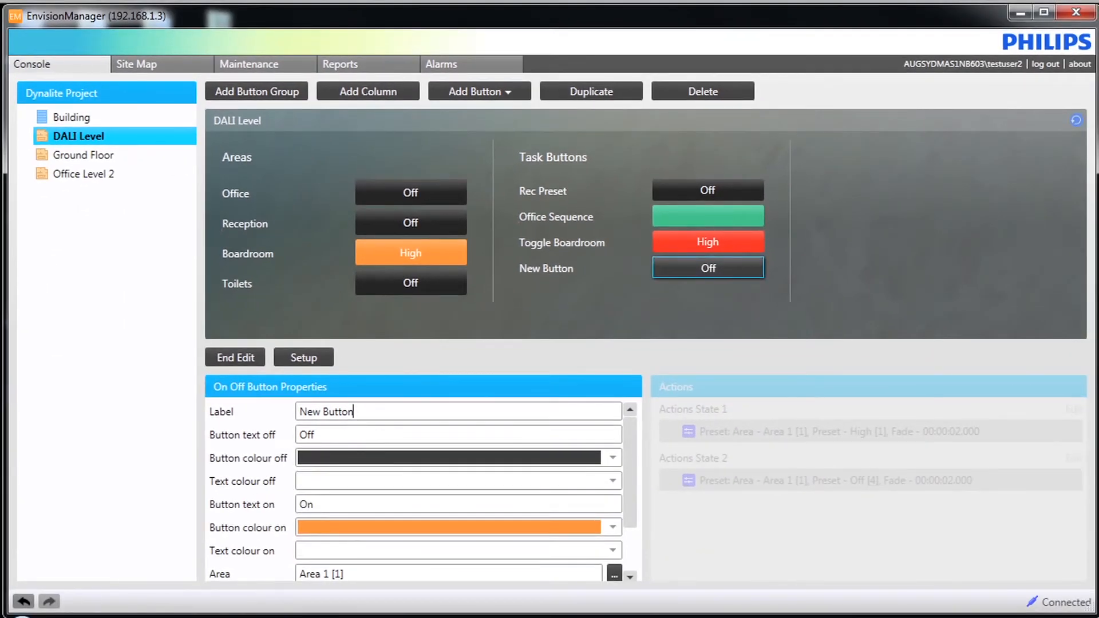
{"action": "left_click_drag", "start_coordinate": [354, 412], "coordinate": [299, 411]}
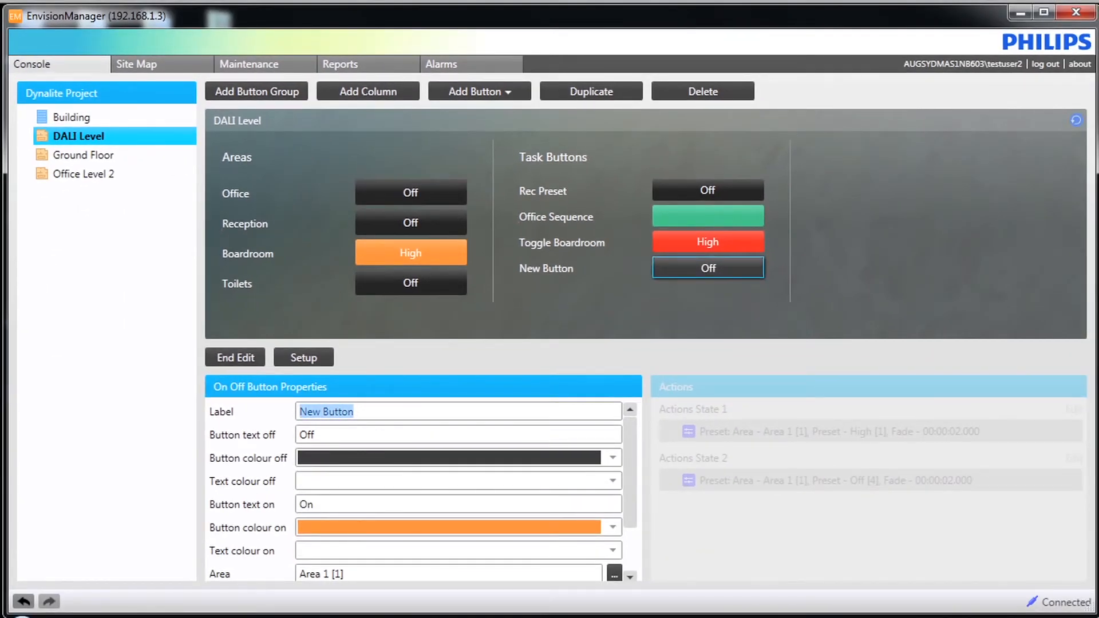
{"action": "type", "text": "Toilet"}
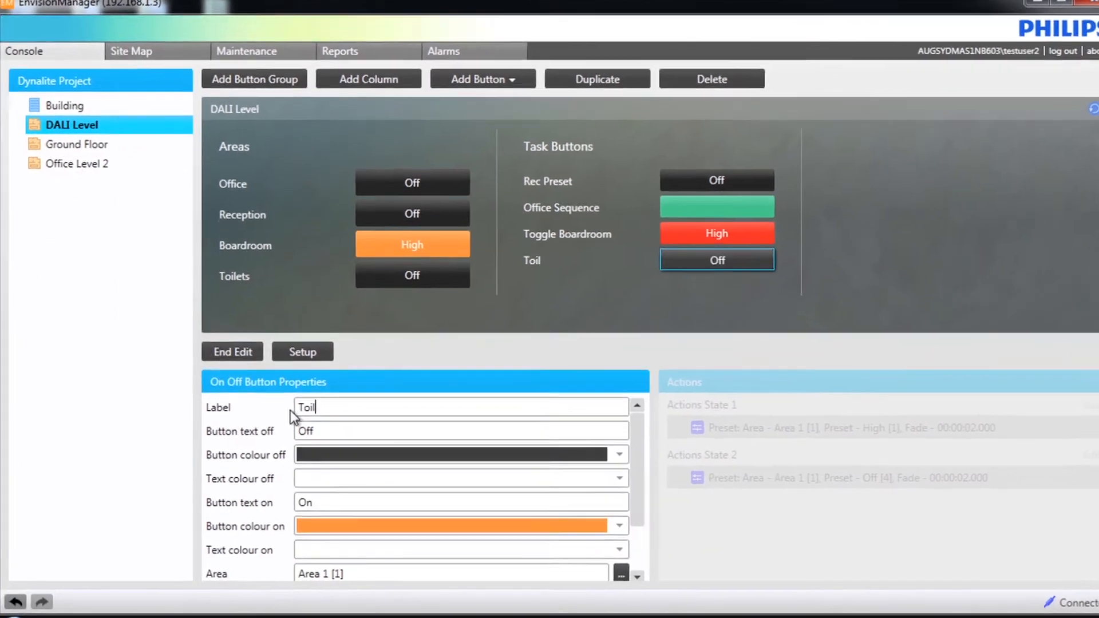
{"action": "type", "text": " On"}
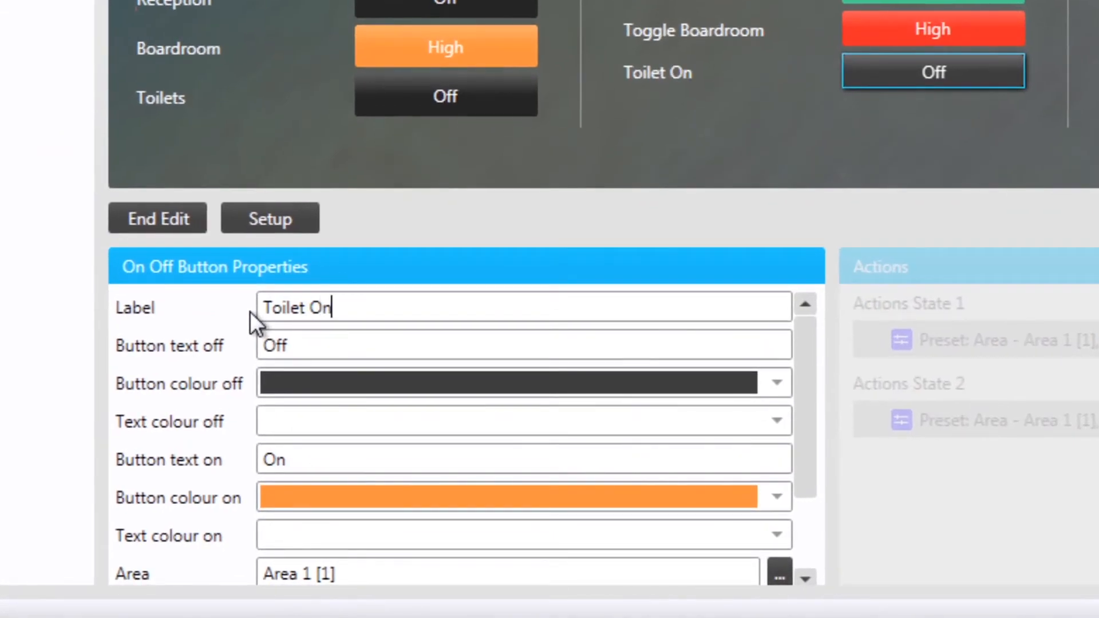
{"action": "type", "text": "/Off"}
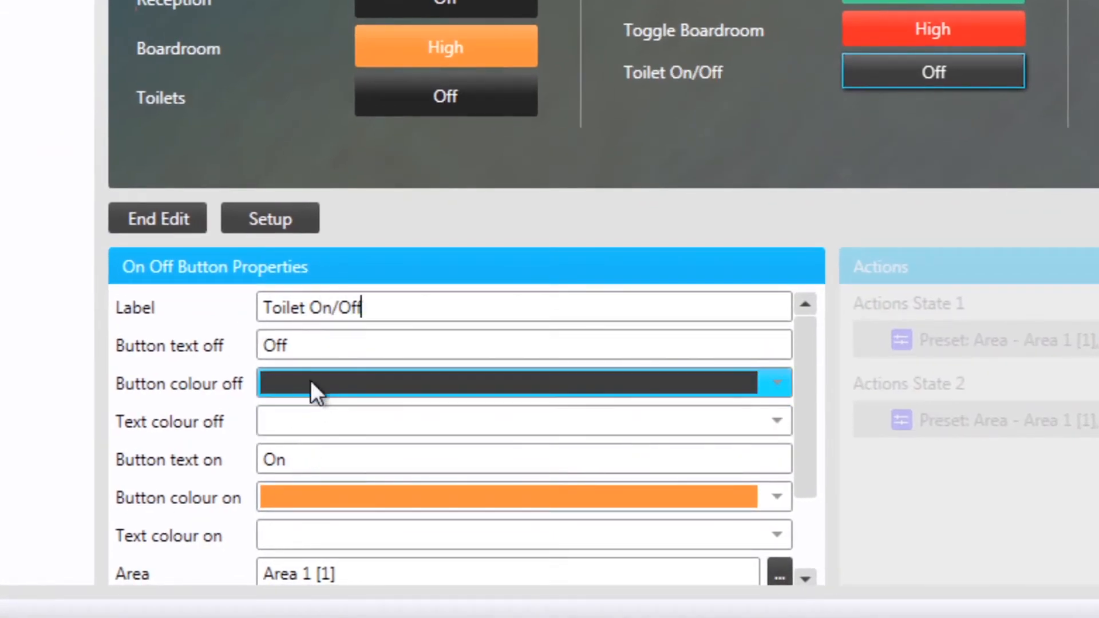
Step: Set the Toilet On/Off button's off-state text to On and its on-state text to Off
{"action": "double_click", "coordinate": [300, 350]}
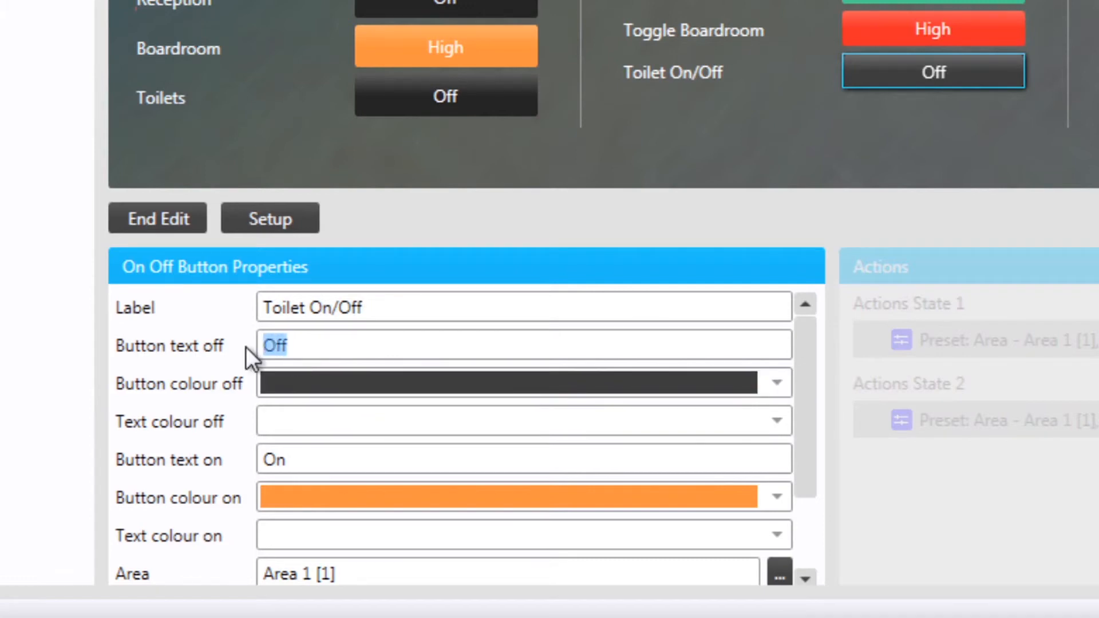
{"action": "type", "text": "On"}
{"action": "double_click", "coordinate": [292, 459]}
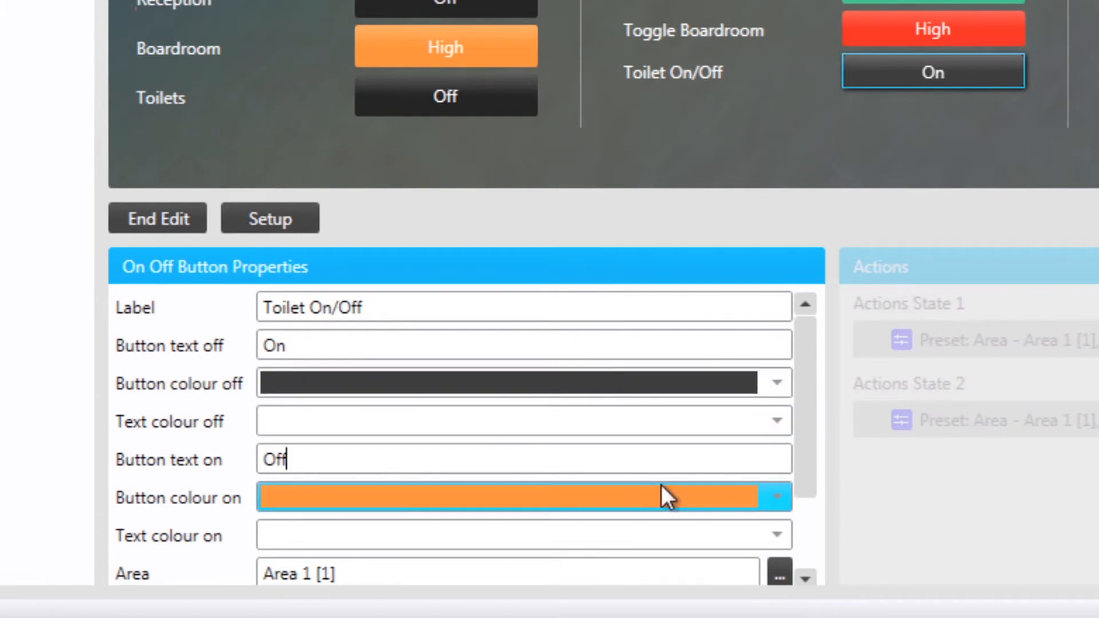
Step: Set the Toilet On/Off button's on-state colour to white and its on-state text colour to black
{"action": "left_click", "coordinate": [766, 493]}
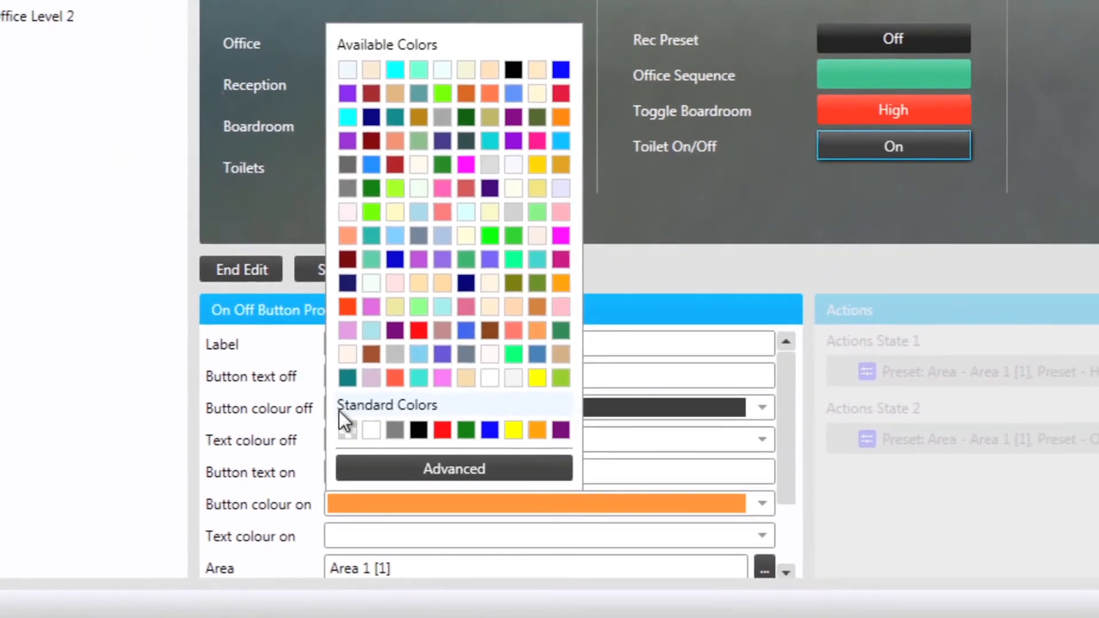
{"action": "left_click", "coordinate": [372, 429]}
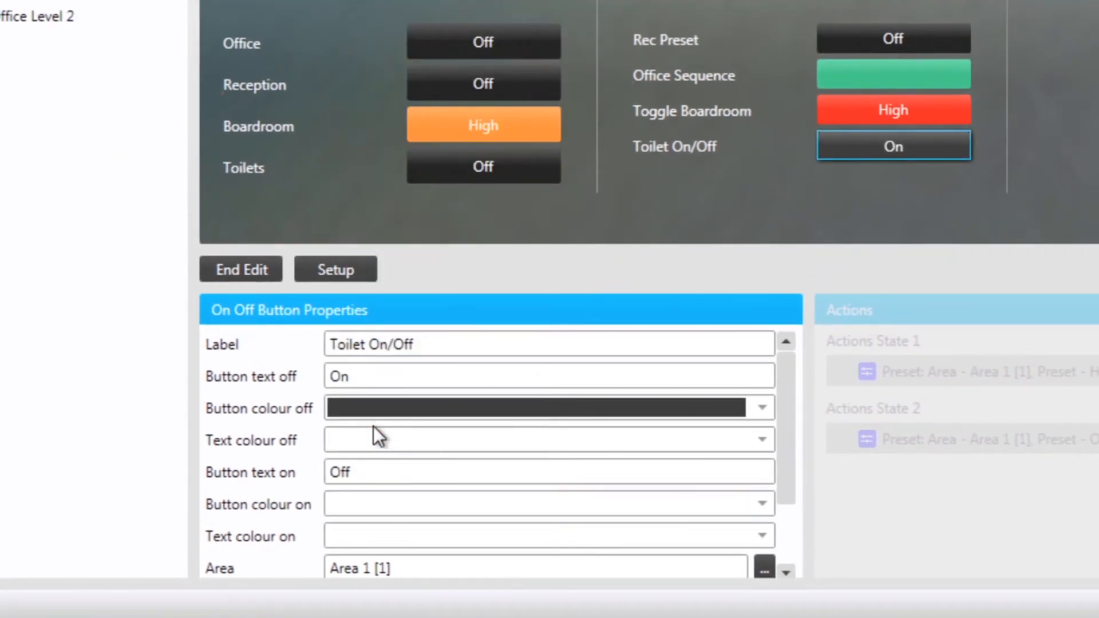
{"action": "left_click", "coordinate": [767, 536]}
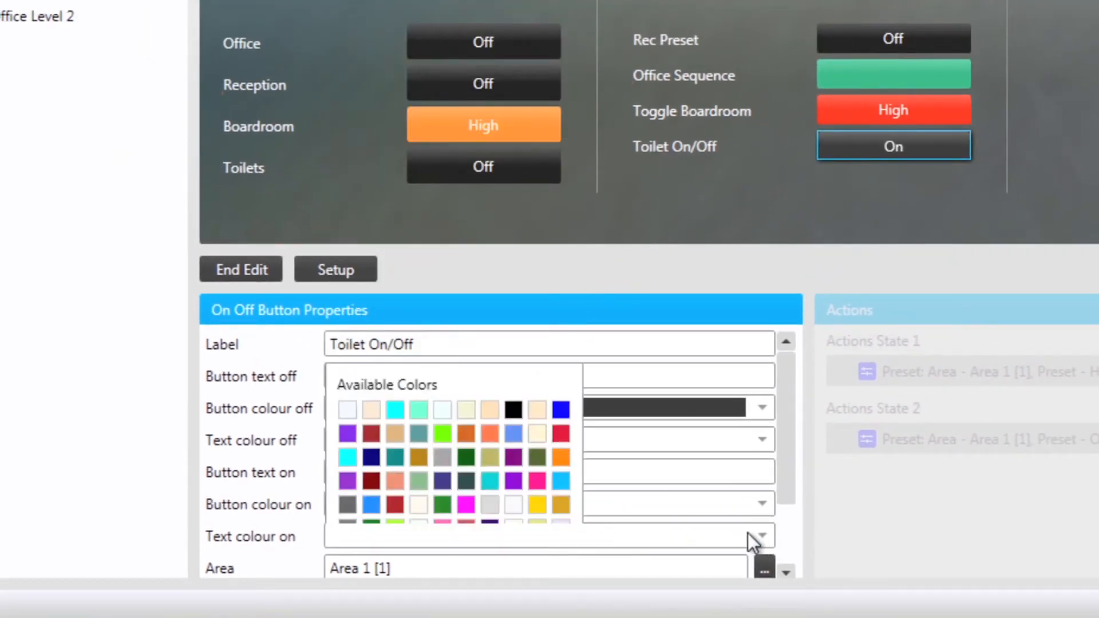
{"action": "left_click", "coordinate": [416, 459]}
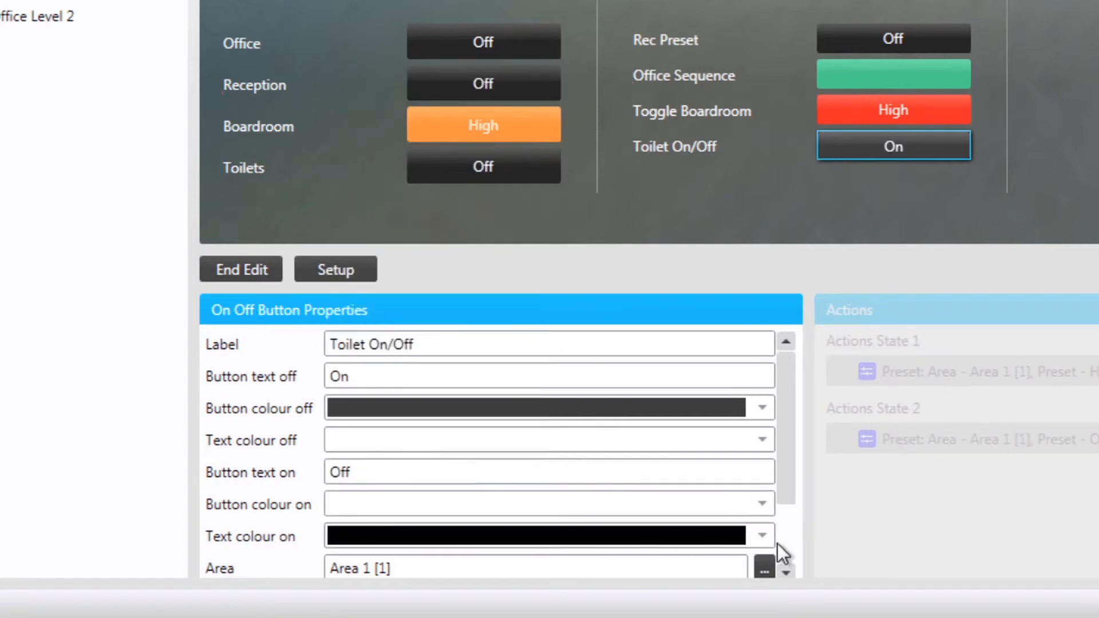
Step: Assign the Toilet On/Off button to area 24, Toilets
{"action": "left_click", "coordinate": [766, 567]}
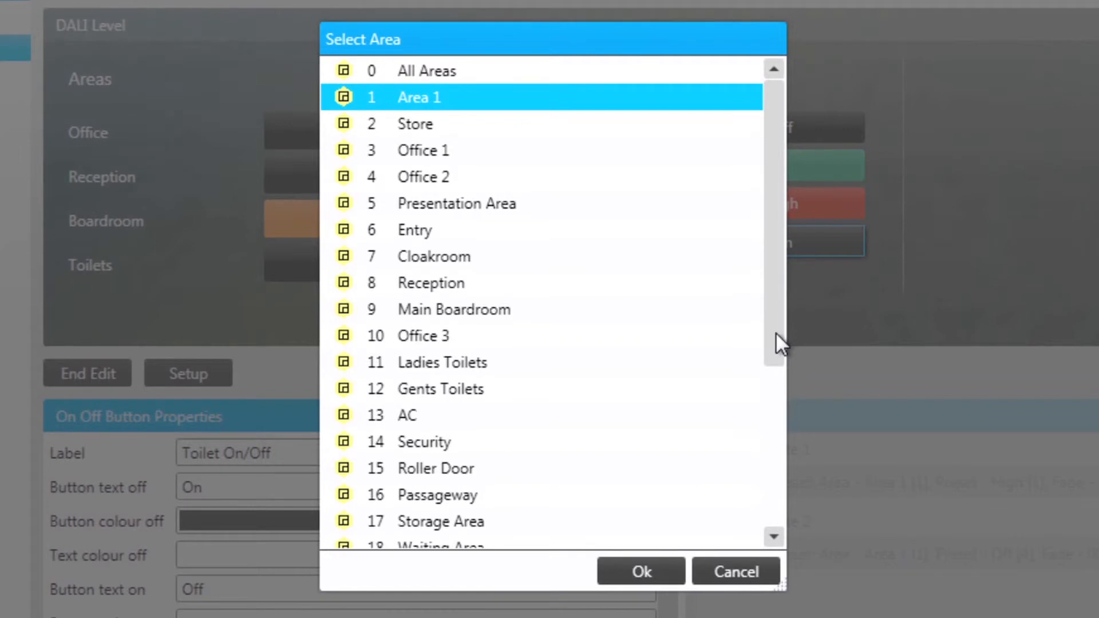
{"action": "left_click_drag", "start_coordinate": [776, 334], "coordinate": [637, 477]}
{"action": "left_click", "coordinate": [448, 443]}
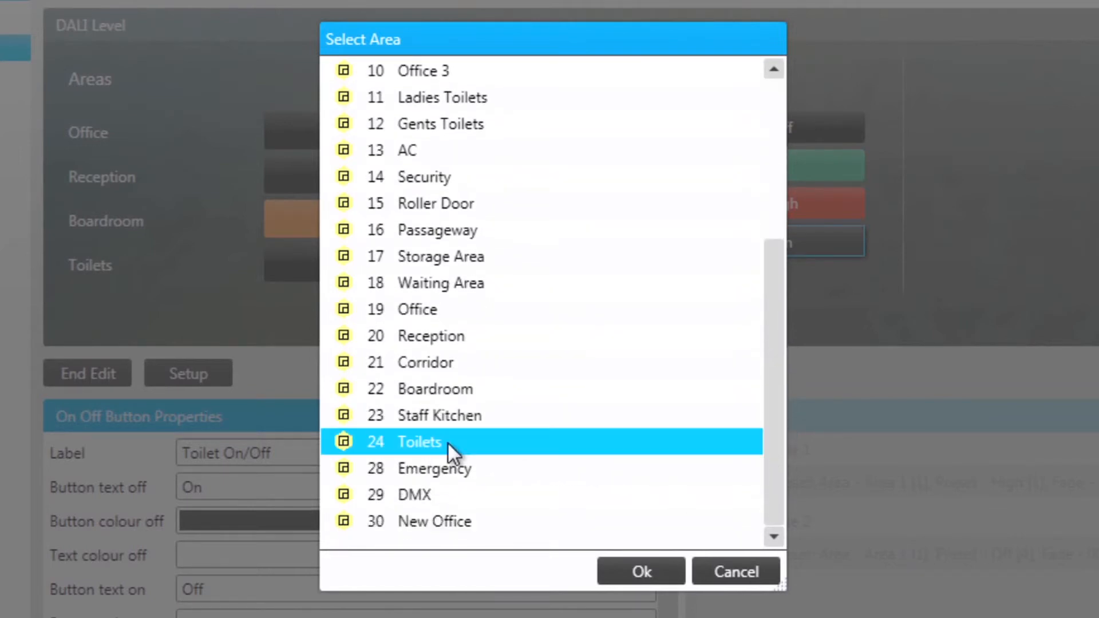
{"action": "left_click", "coordinate": [646, 563]}
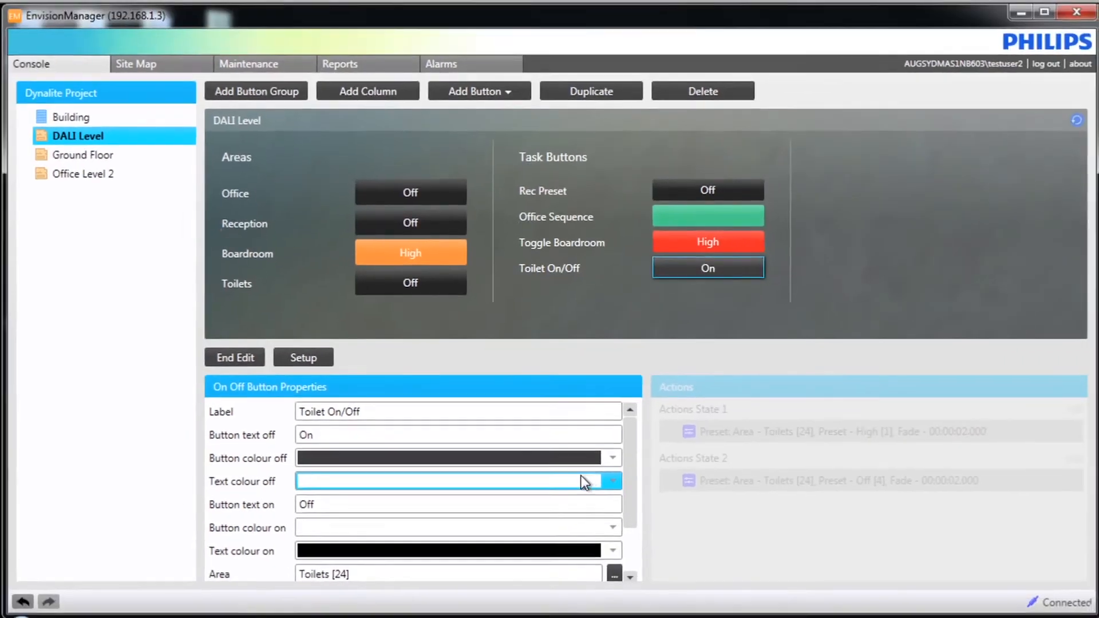
Step: End editing and test the Toilet On/Off button by switching the toilets on and off repeatedly, finishing with them on
{"action": "left_click", "coordinate": [245, 360]}
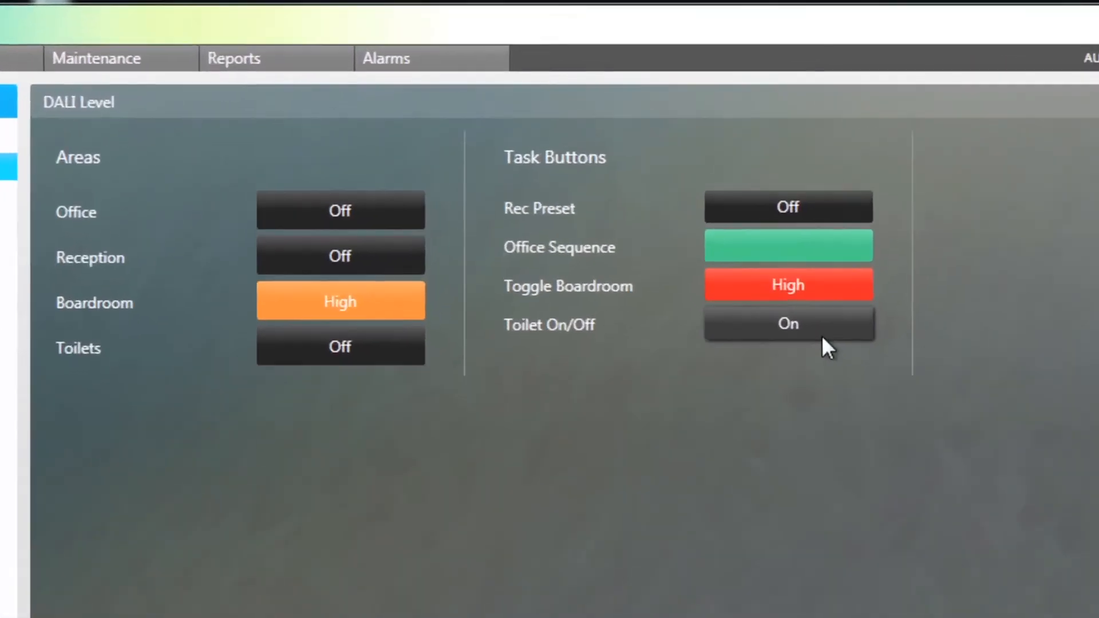
{"action": "left_click", "coordinate": [816, 334]}
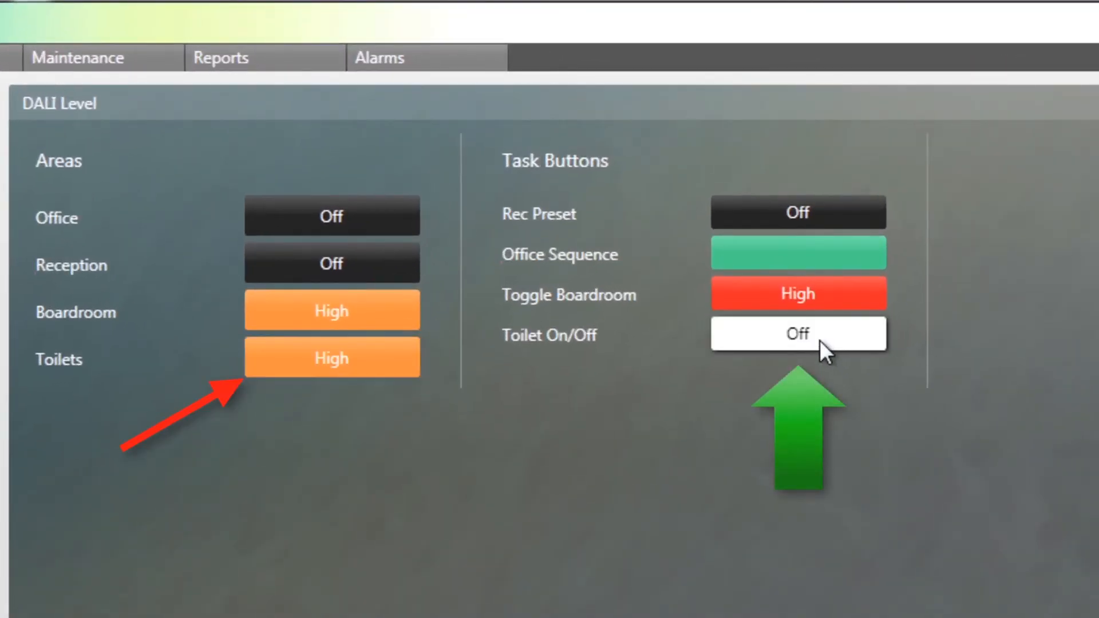
{"action": "left_click", "coordinate": [818, 338]}
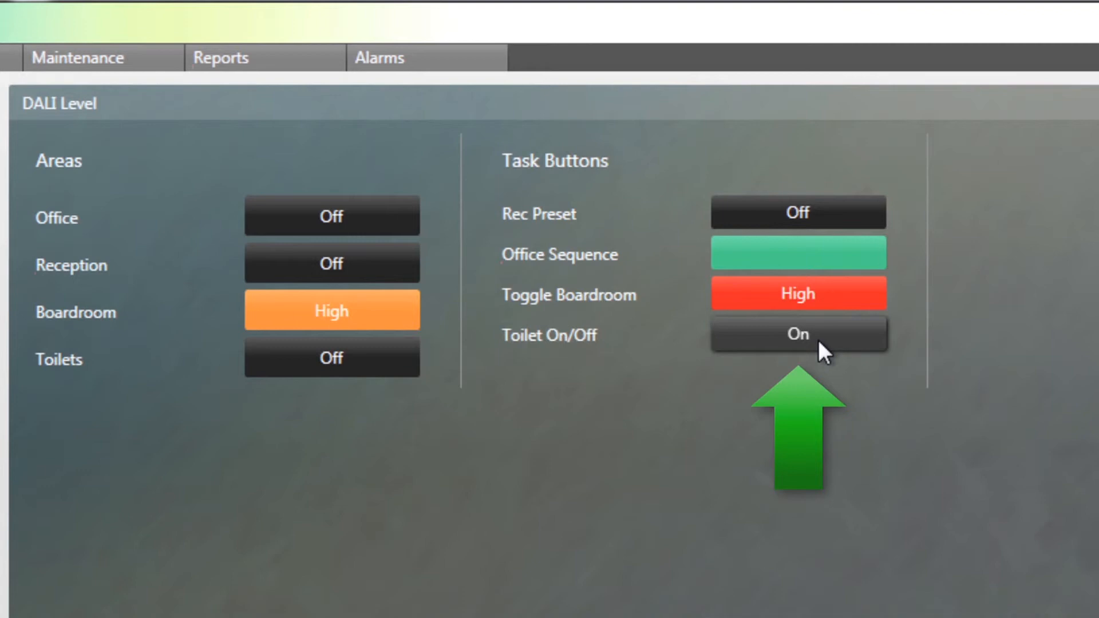
{"action": "left_click", "coordinate": [819, 339]}
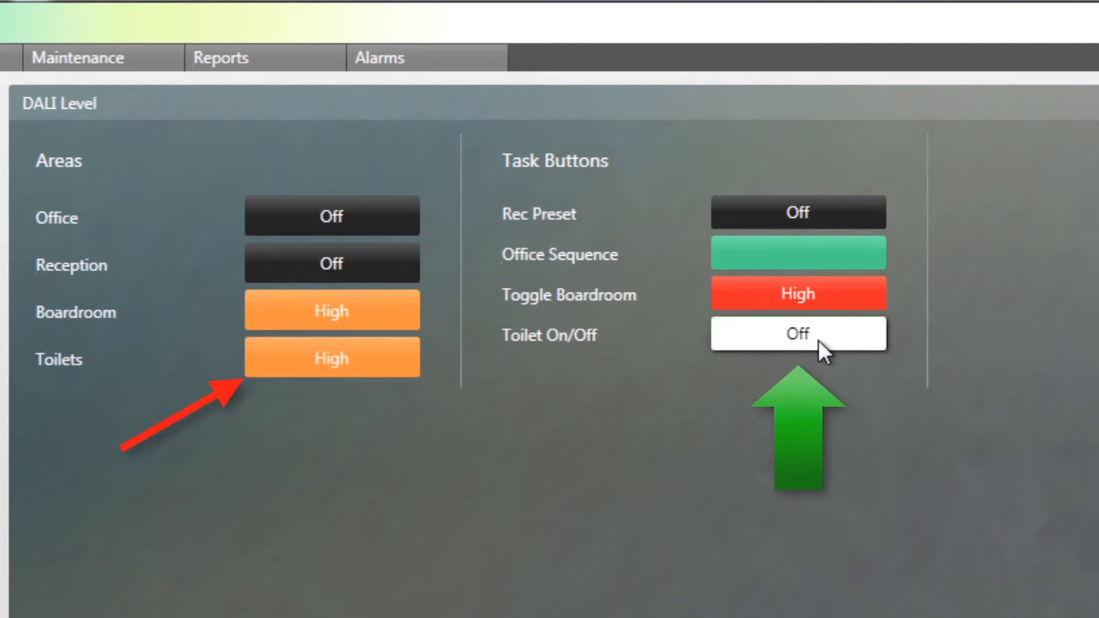
{"action": "left_click", "coordinate": [818, 340]}
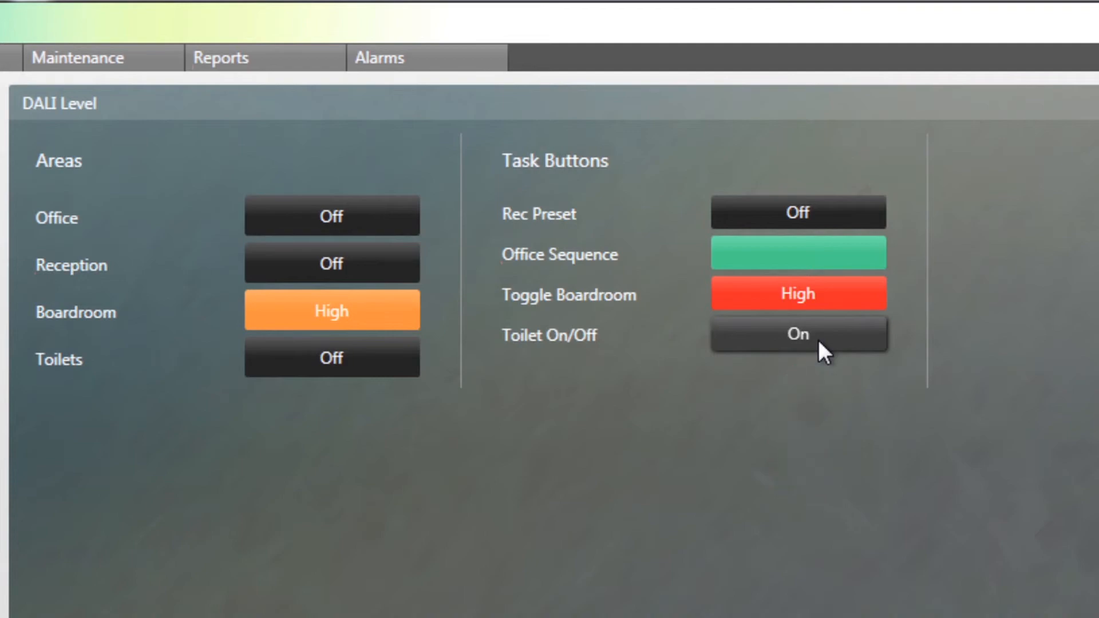
{"action": "left_click", "coordinate": [819, 339]}
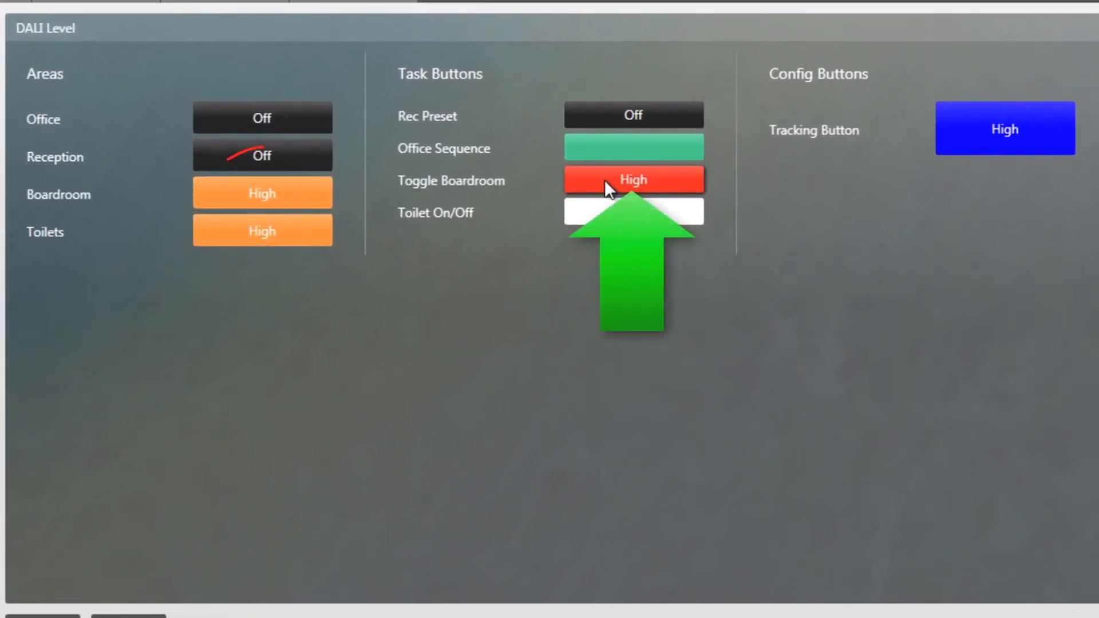
Step: Switch Toggle Boardroom to Low and back to High, and set the Boardroom area button to the Low preset
{"action": "left_click", "coordinate": [606, 179]}
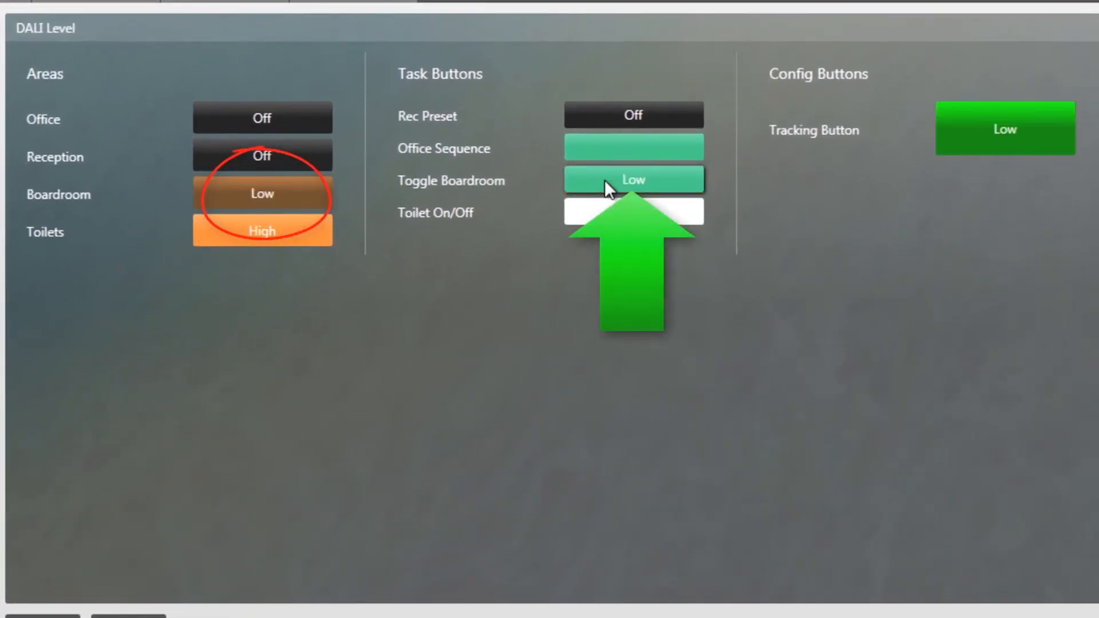
{"action": "left_click", "coordinate": [606, 180]}
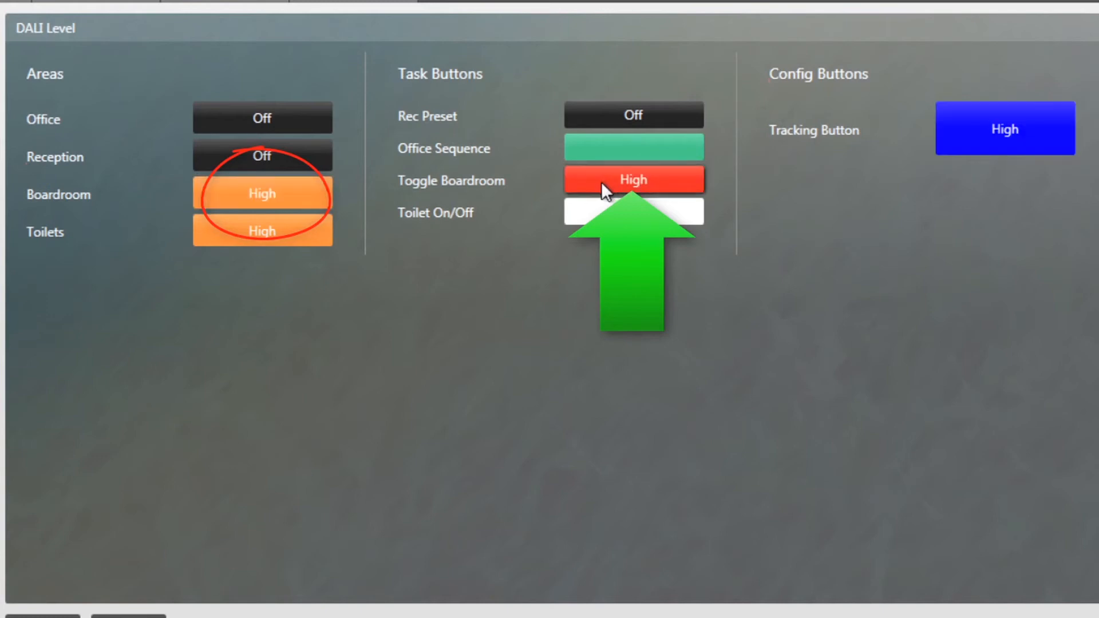
{"action": "left_click", "coordinate": [266, 194]}
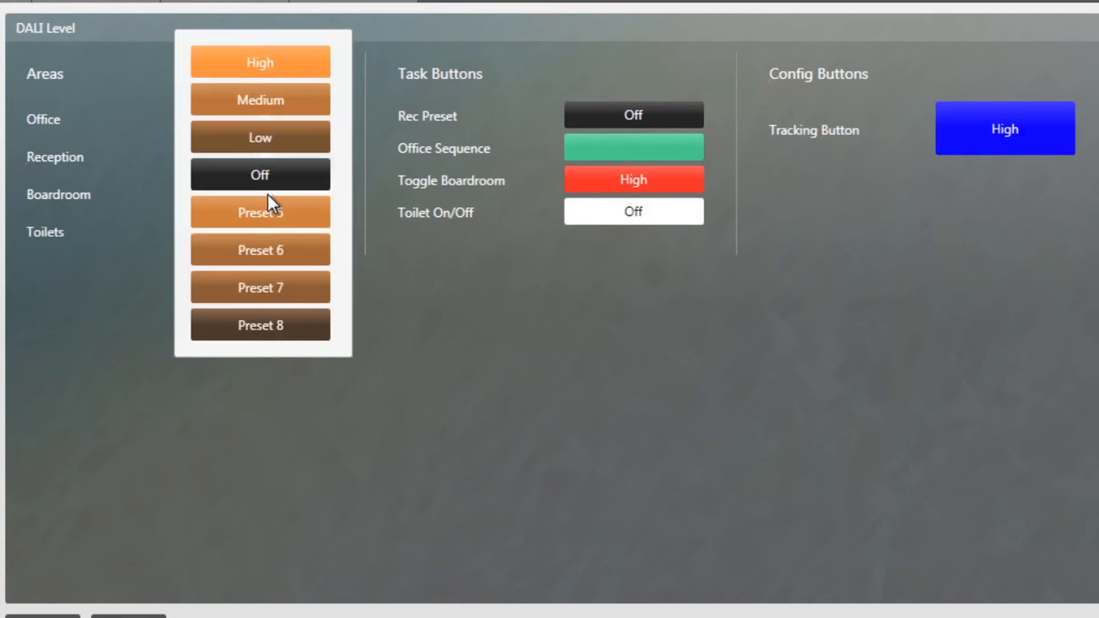
{"action": "left_click", "coordinate": [269, 138]}
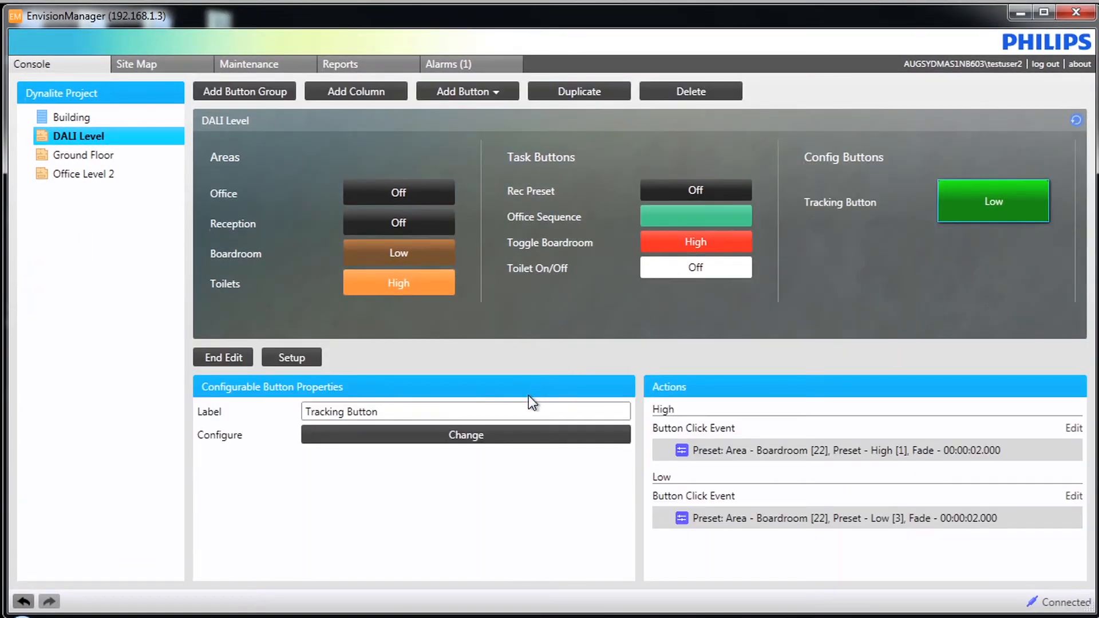
Step: Examine the Tracking Button's configuration, going through the High and Low states, their click and preset events and next states, and accept the dialog
{"action": "left_click", "coordinate": [488, 432]}
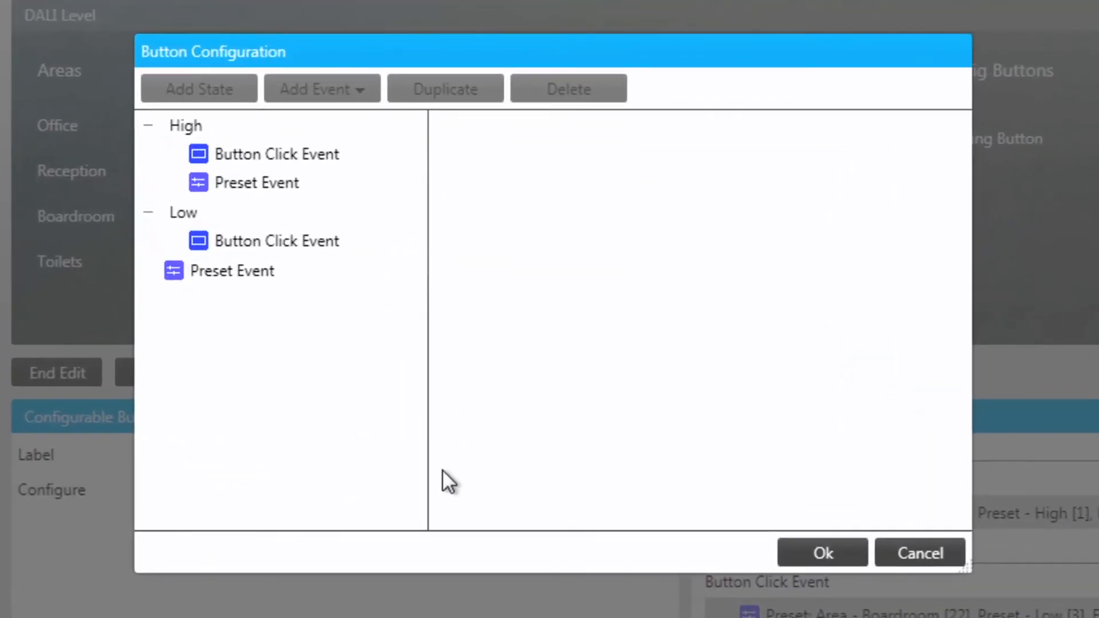
{"action": "left_click", "coordinate": [201, 122]}
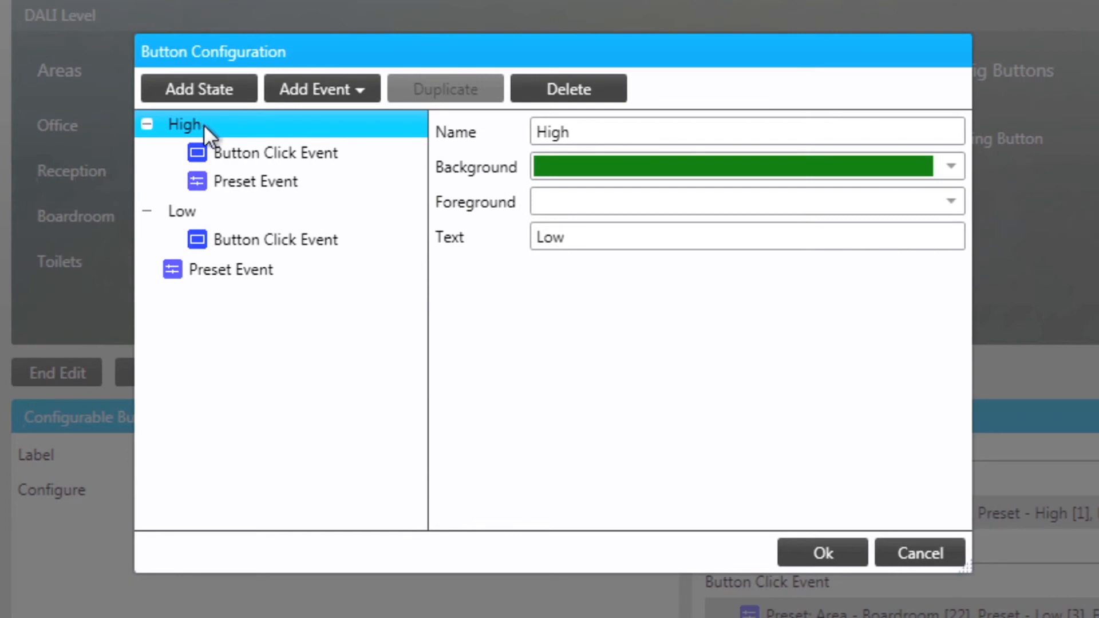
{"action": "left_click", "coordinate": [245, 154]}
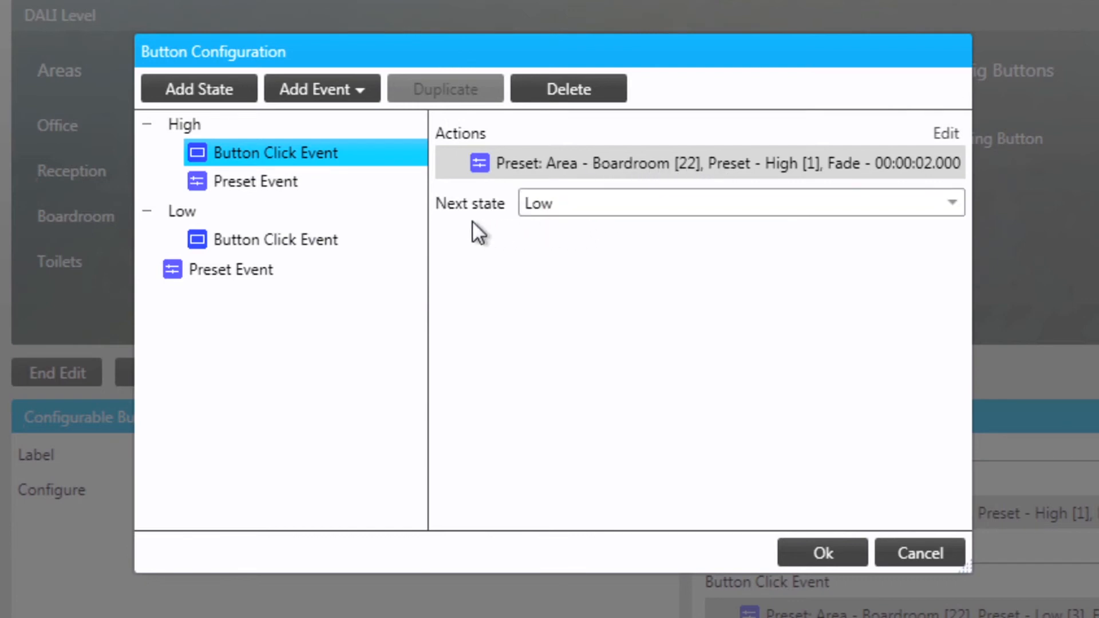
{"action": "left_click", "coordinate": [282, 182]}
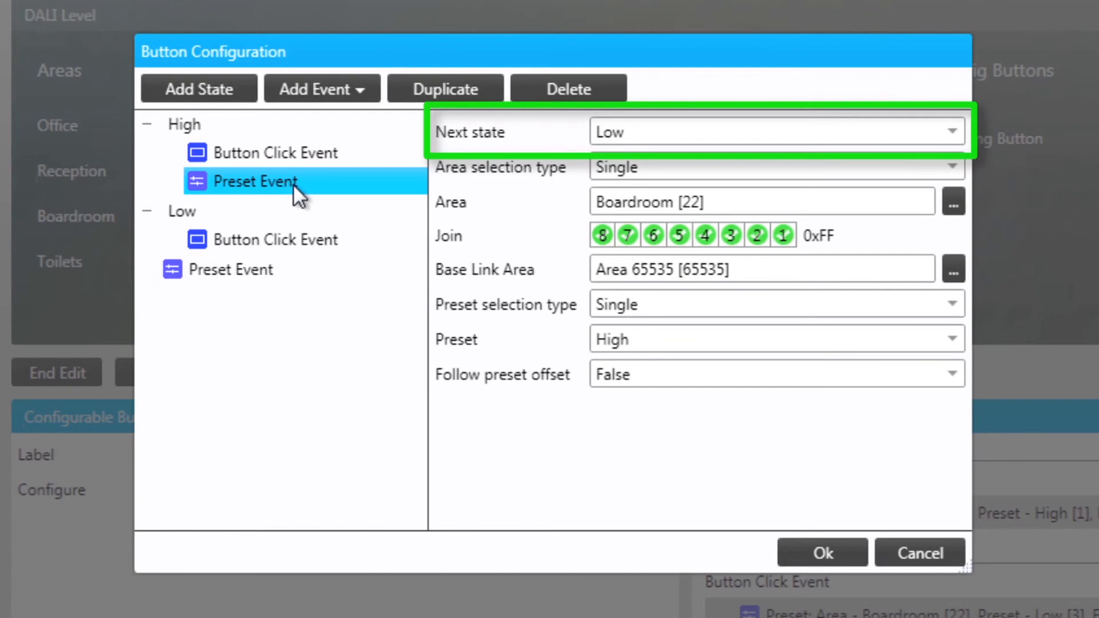
{"action": "left_click", "coordinate": [623, 135]}
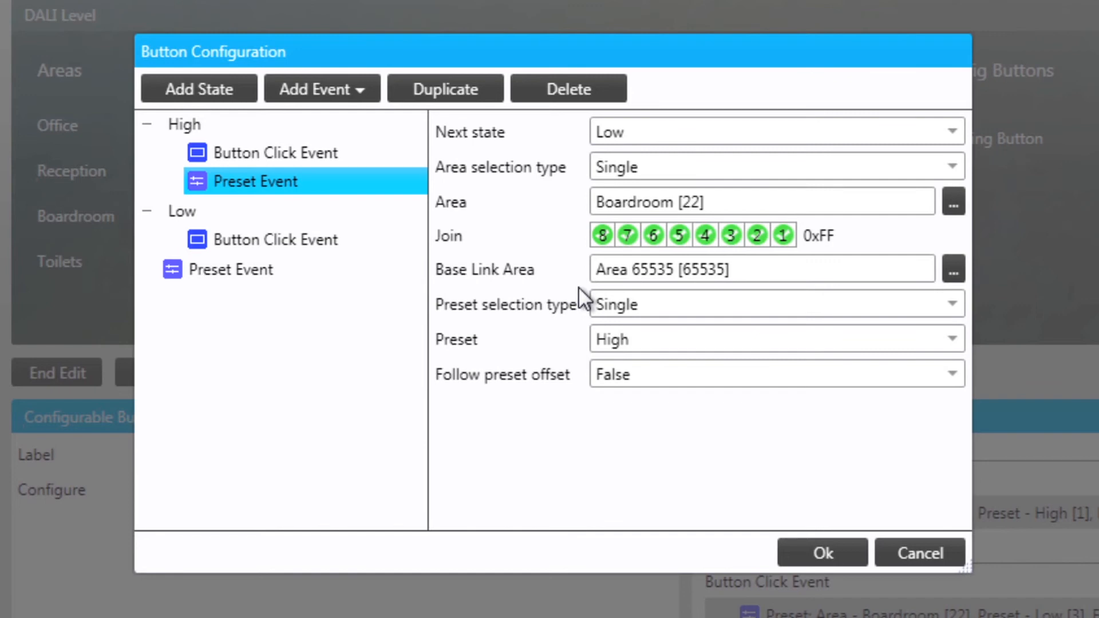
{"action": "left_click", "coordinate": [197, 213]}
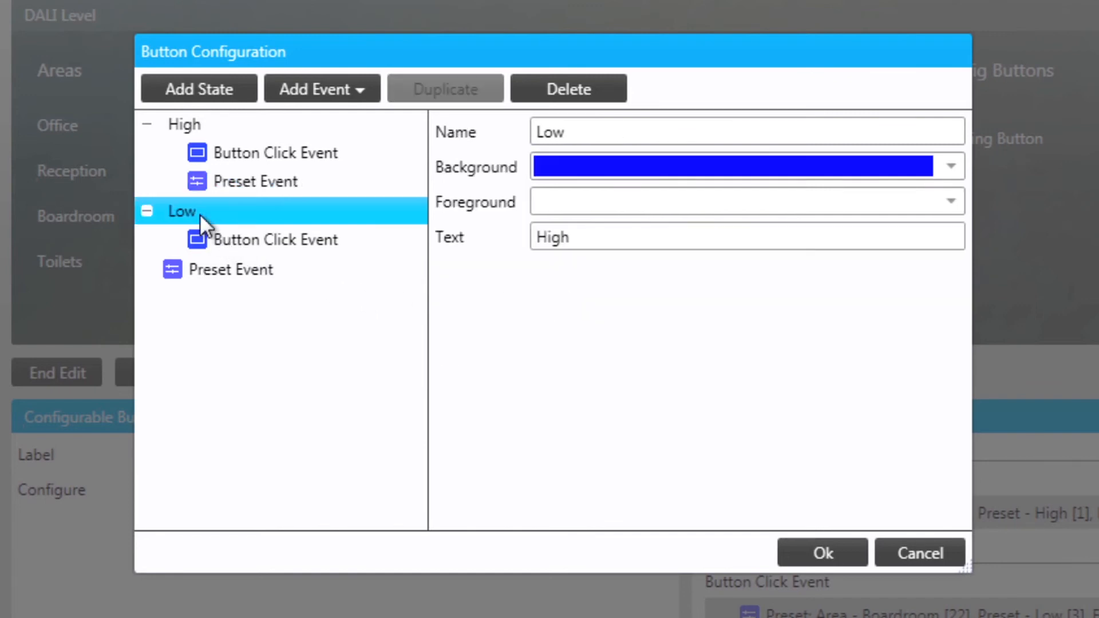
{"action": "left_click", "coordinate": [231, 240]}
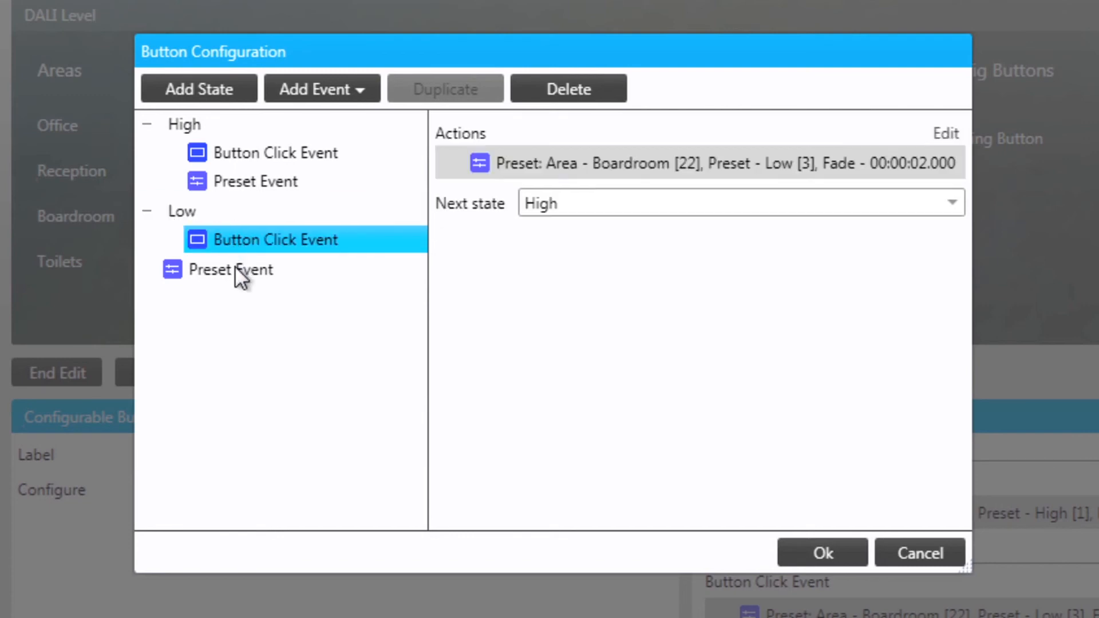
{"action": "left_click", "coordinate": [234, 266]}
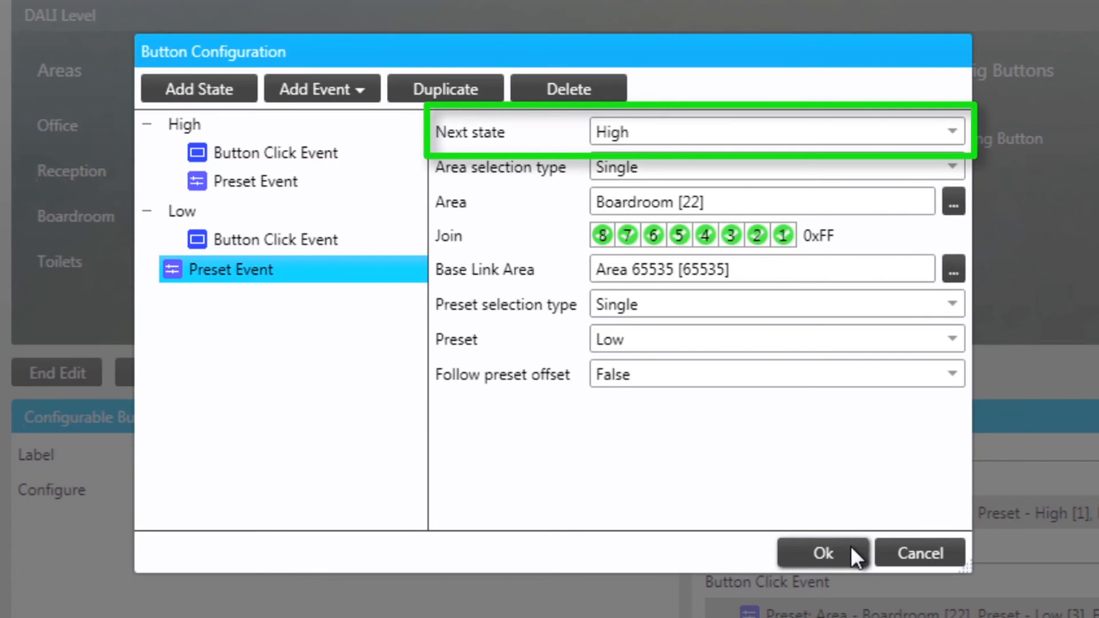
{"action": "left_click", "coordinate": [824, 554]}
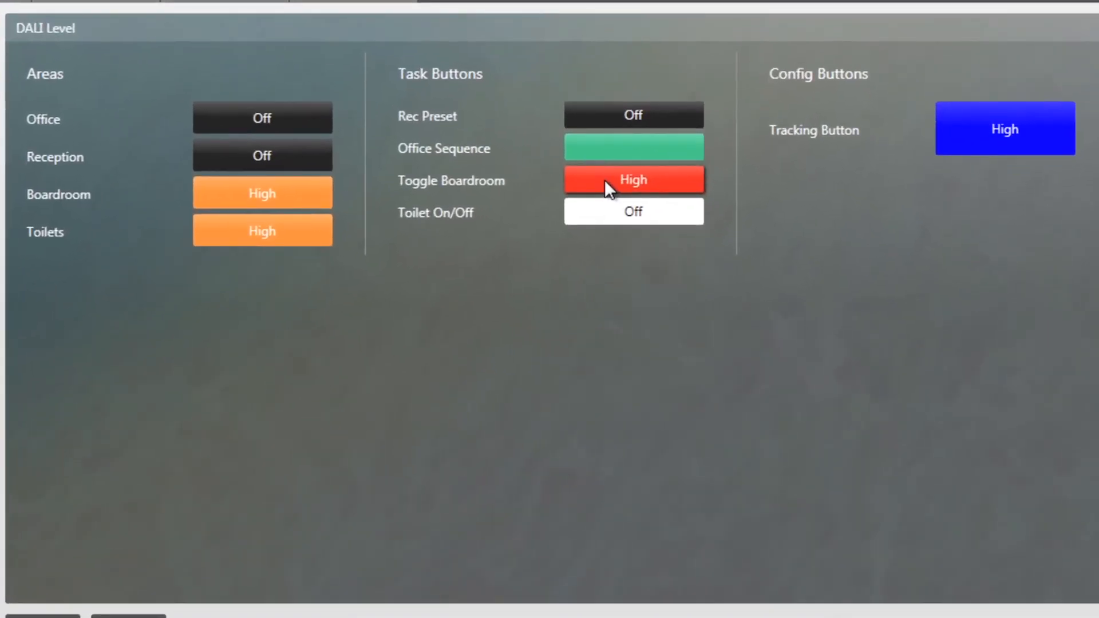
Step: Test preset tracking by toggling the Boardroom task button to Low and High, and choose Low from the Boardroom area's presets
{"action": "left_click", "coordinate": [605, 180]}
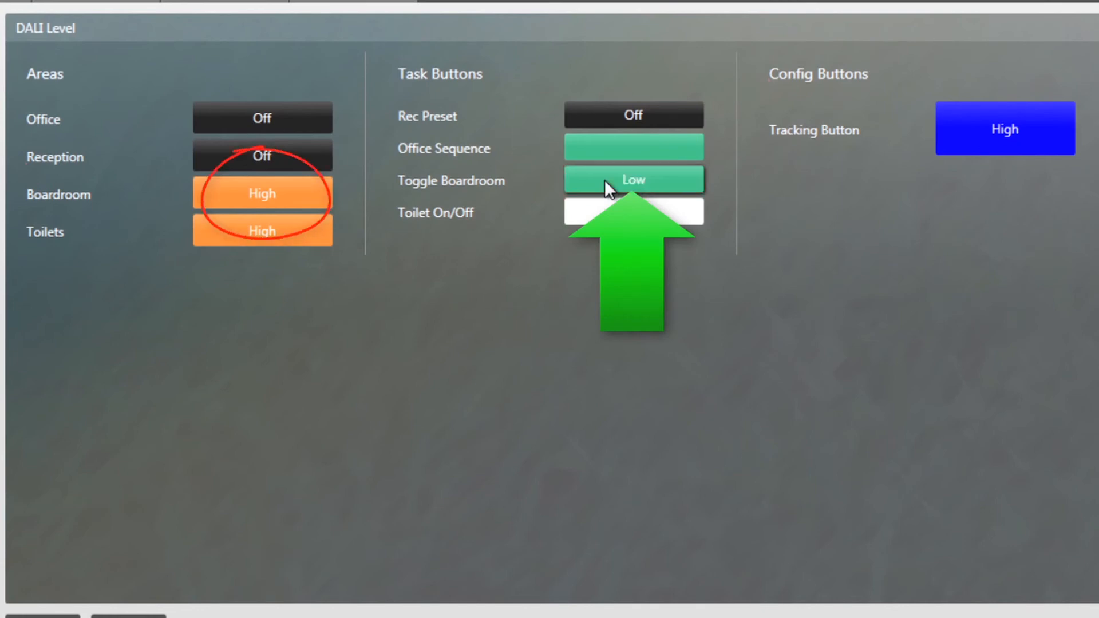
{"action": "left_click", "coordinate": [604, 180]}
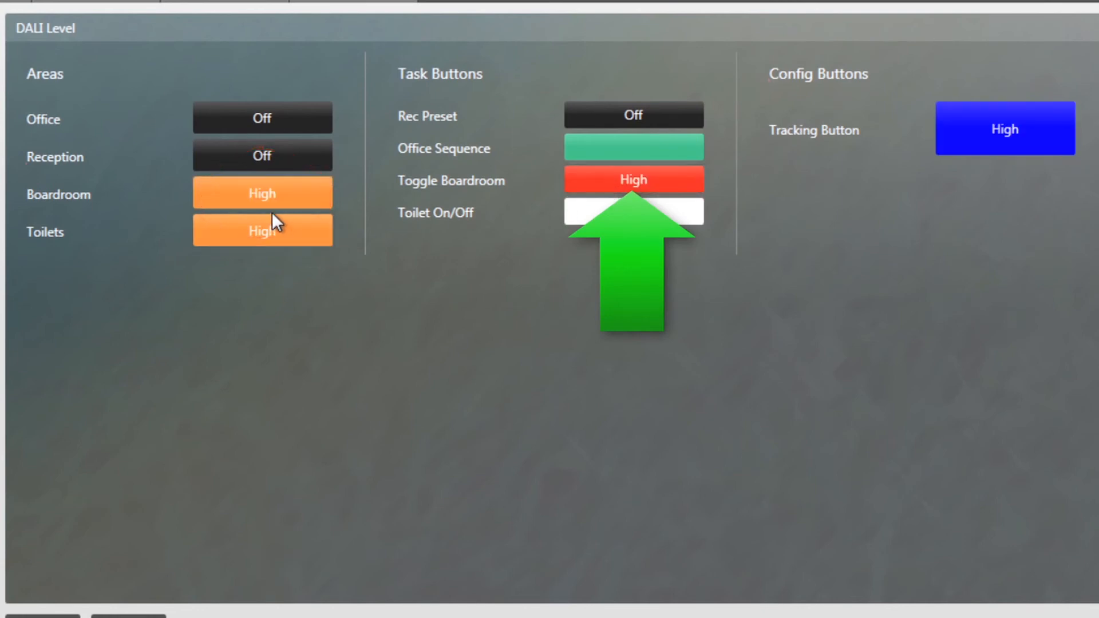
{"action": "left_click", "coordinate": [268, 193]}
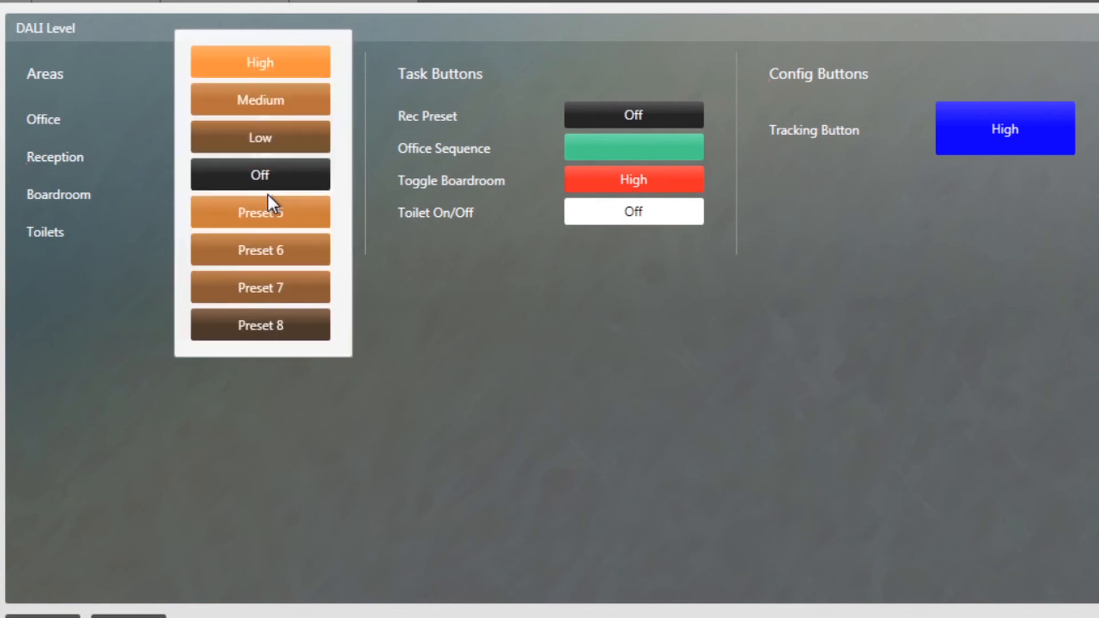
{"action": "left_click", "coordinate": [269, 138]}
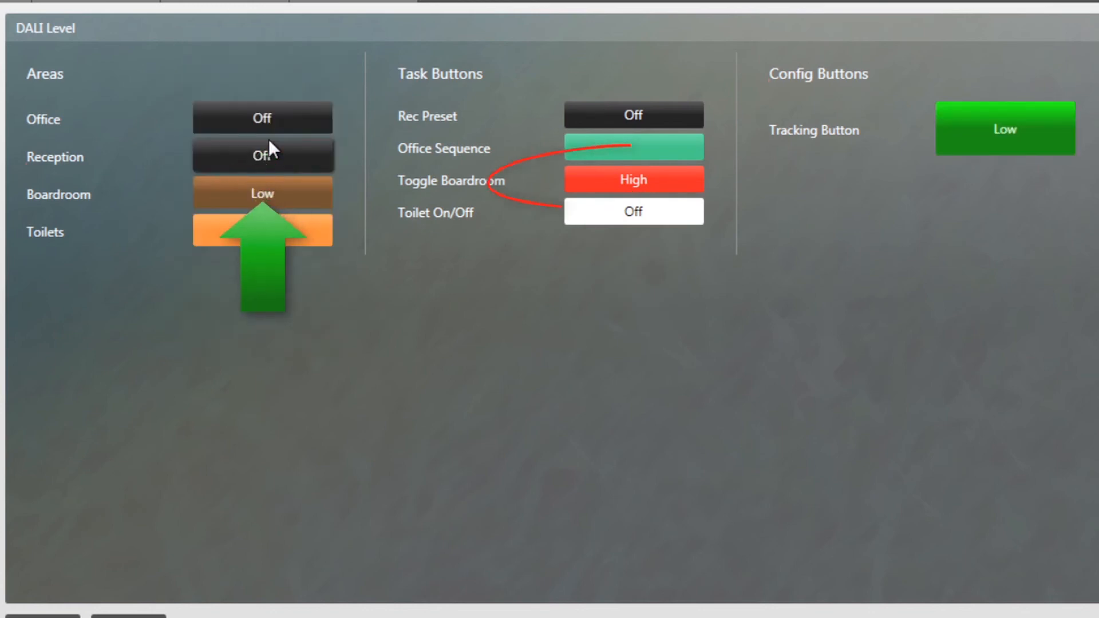